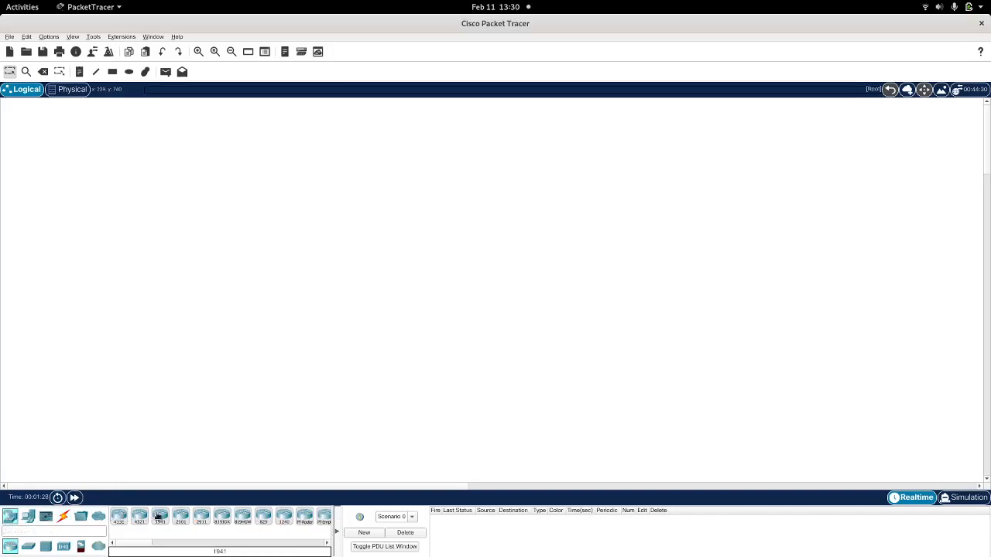
# Place three 2911 routers in the workspace, with Router0 and Router1 side by side above Router2.
pyautogui.moveTo(200, 517); pyautogui.dragTo(354, 215)
pyautogui.click(200, 516)
pyautogui.click(596, 215)
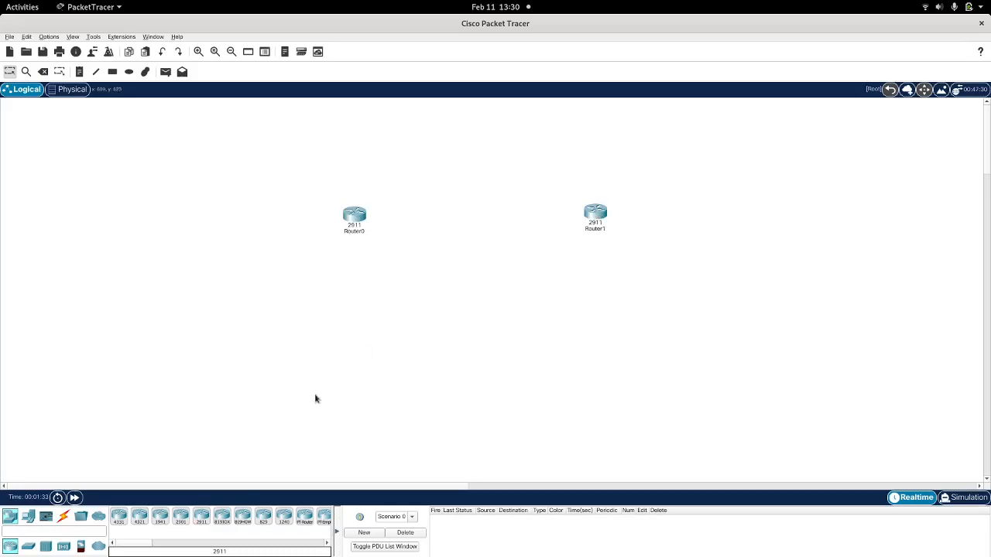
pyautogui.click(201, 517)
pyautogui.click(515, 324)
pyautogui.moveTo(358, 218); pyautogui.dragTo(413, 192)
pyautogui.moveTo(600, 207); pyautogui.dragTo(593, 177)
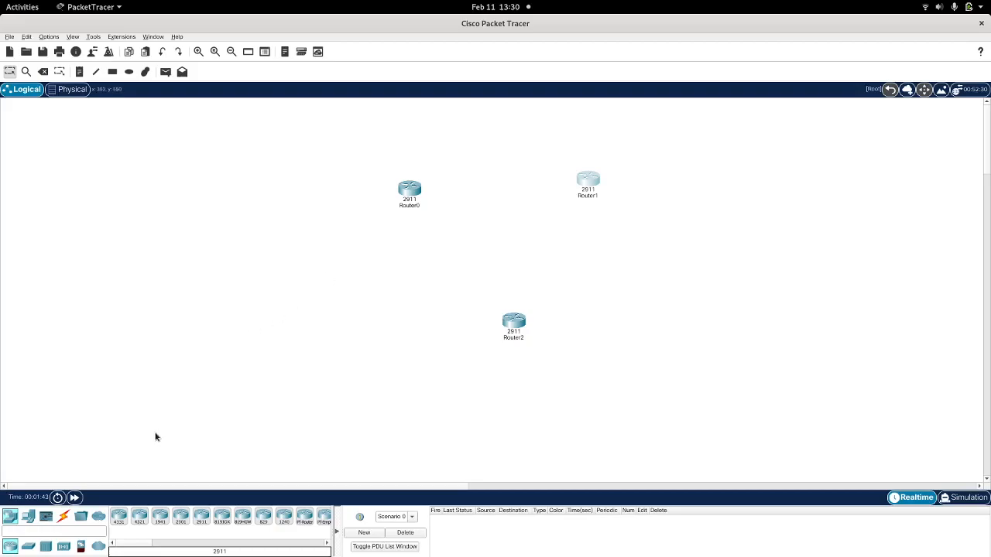
# Connect Router0 GigabitEthernet0/0 to Router1 GigabitEthernet0/0 with a copper cross-over cable.
pyautogui.click(63, 516)
pyautogui.click(180, 516)
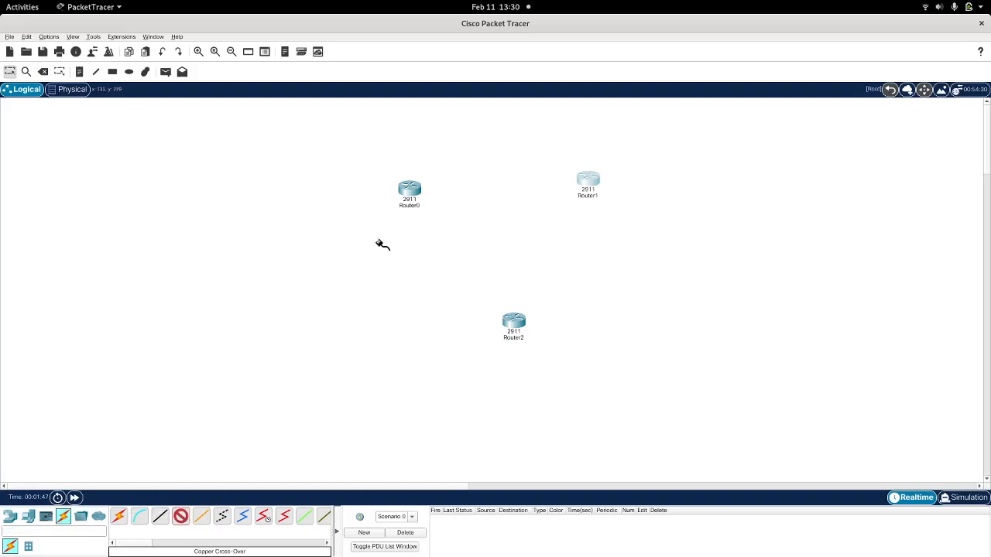
pyautogui.click(410, 189)
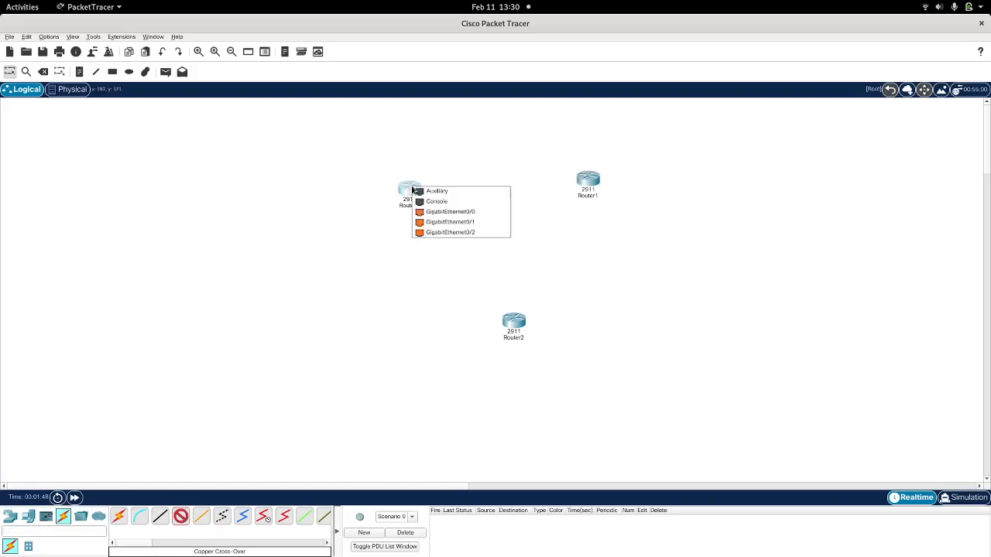
pyautogui.click(462, 211)
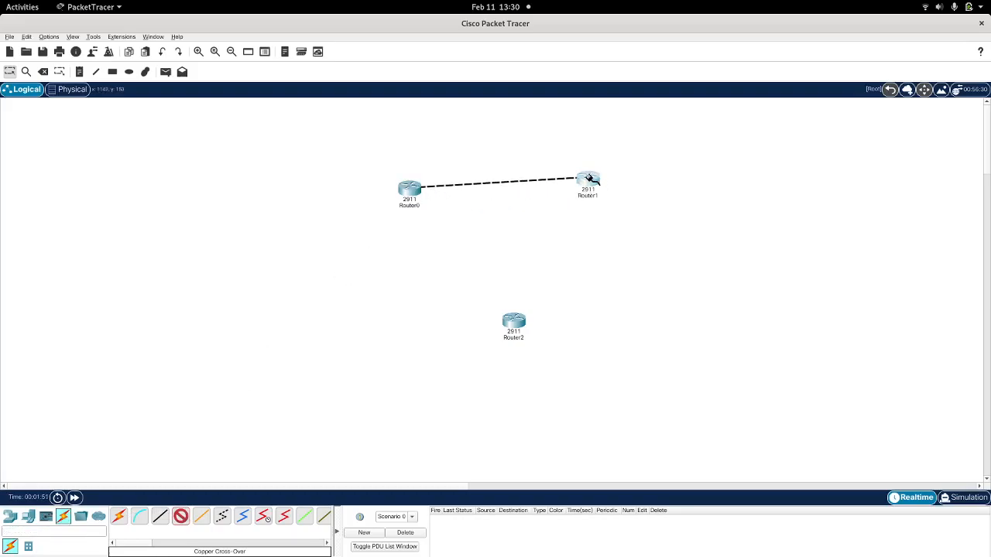
pyautogui.click(590, 179)
pyautogui.click(627, 203)
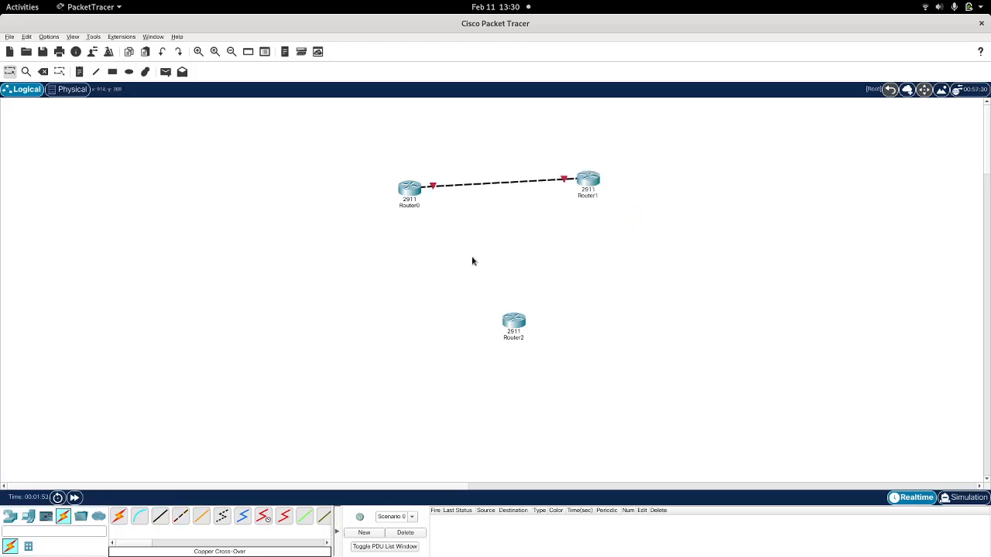
# Connect Router0 GigabitEthernet0/1 to Router2 GigabitEthernet0/0 with a copper cross-over cable.
pyautogui.click(180, 516)
pyautogui.click(409, 194)
pyautogui.click(445, 219)
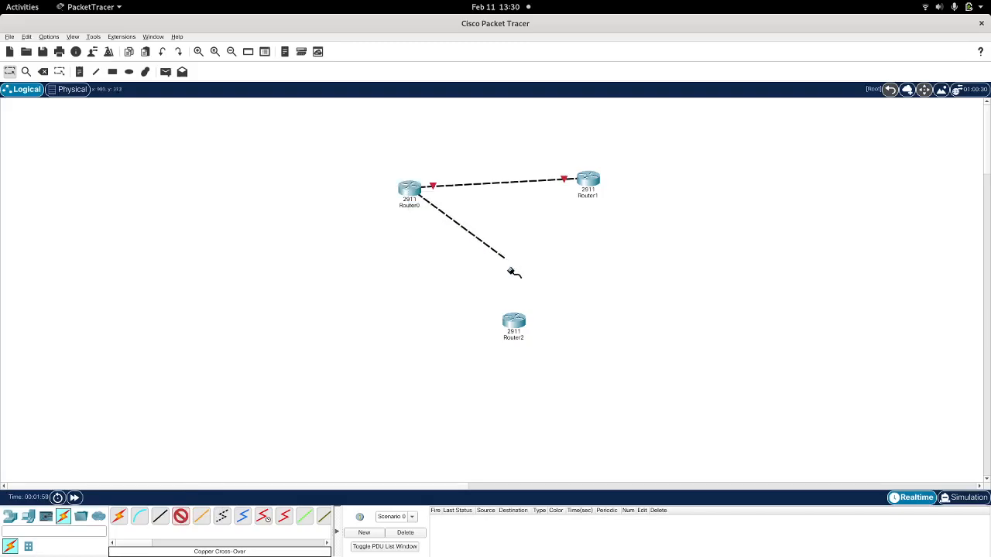
pyautogui.click(513, 314)
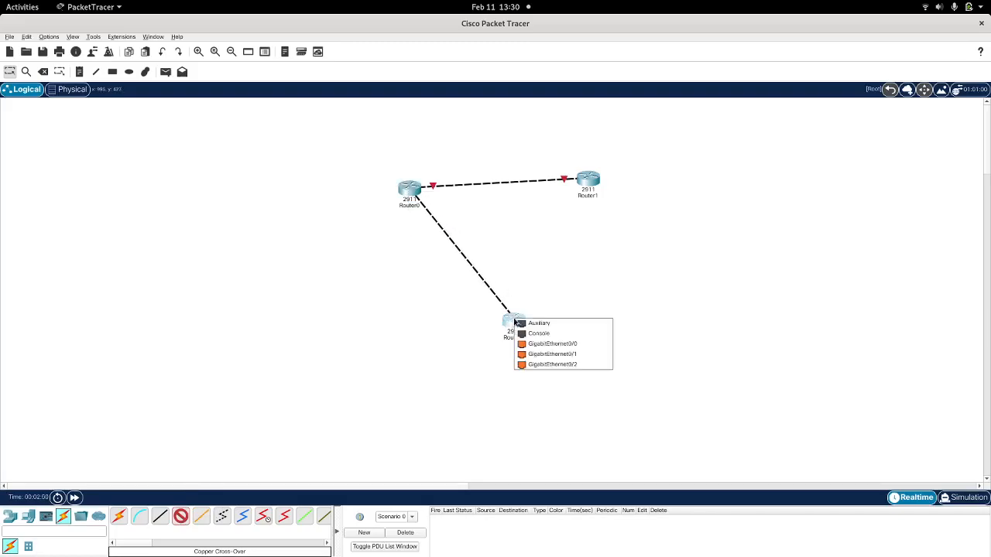
pyautogui.click(549, 343)
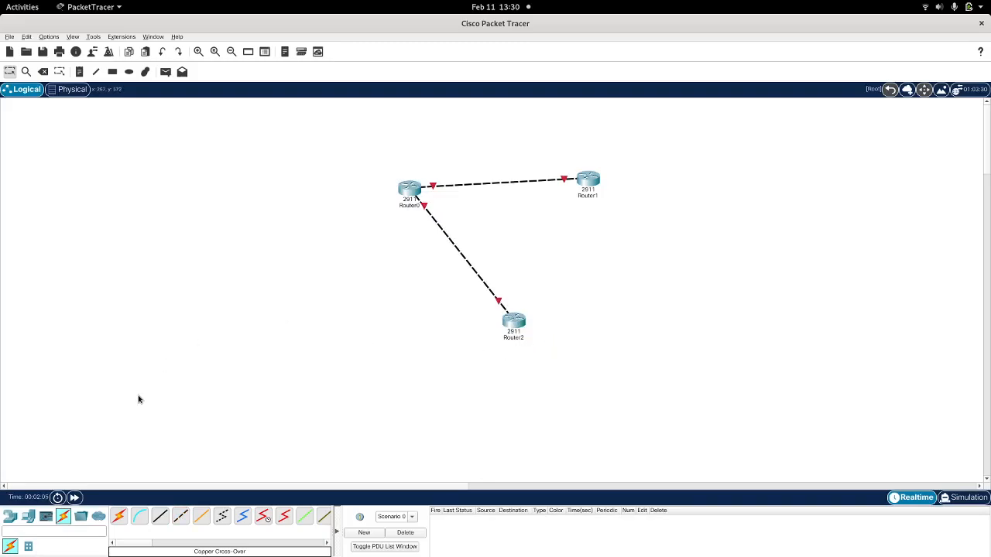
# Add three PCs to the workspace: one left of Router0, one right of Router1 and one below Router2.
pyautogui.click(29, 517)
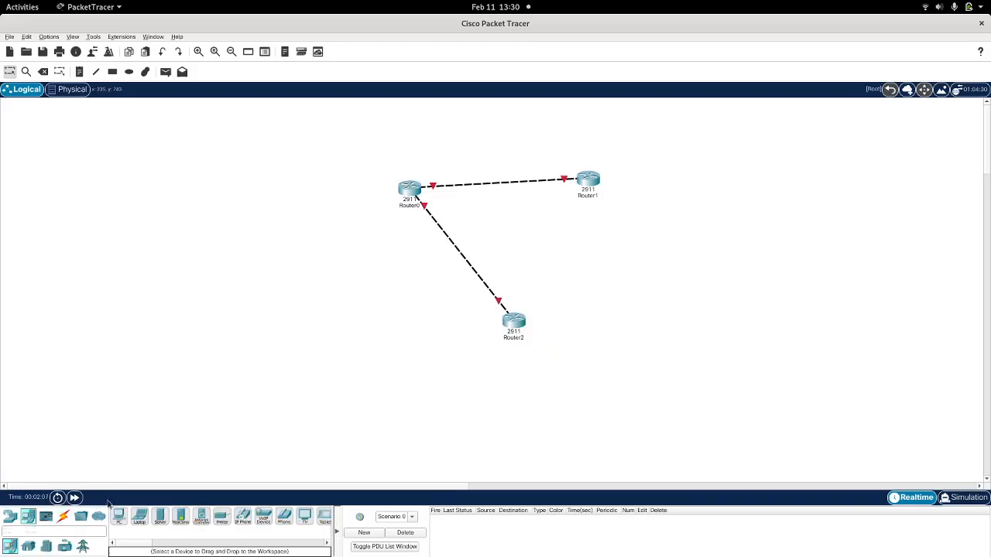
pyautogui.click(120, 518)
pyautogui.click(218, 203)
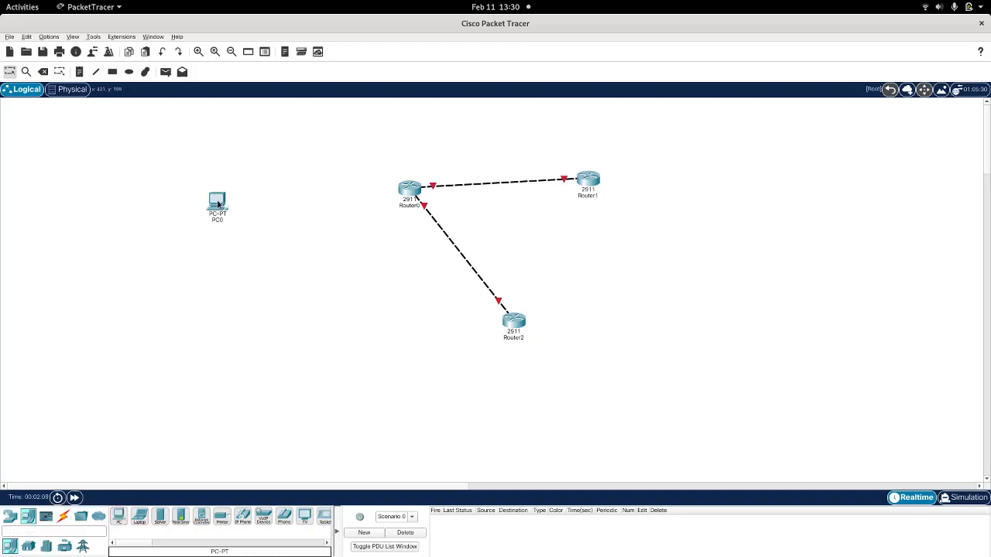
pyautogui.click(120, 518)
pyautogui.click(739, 191)
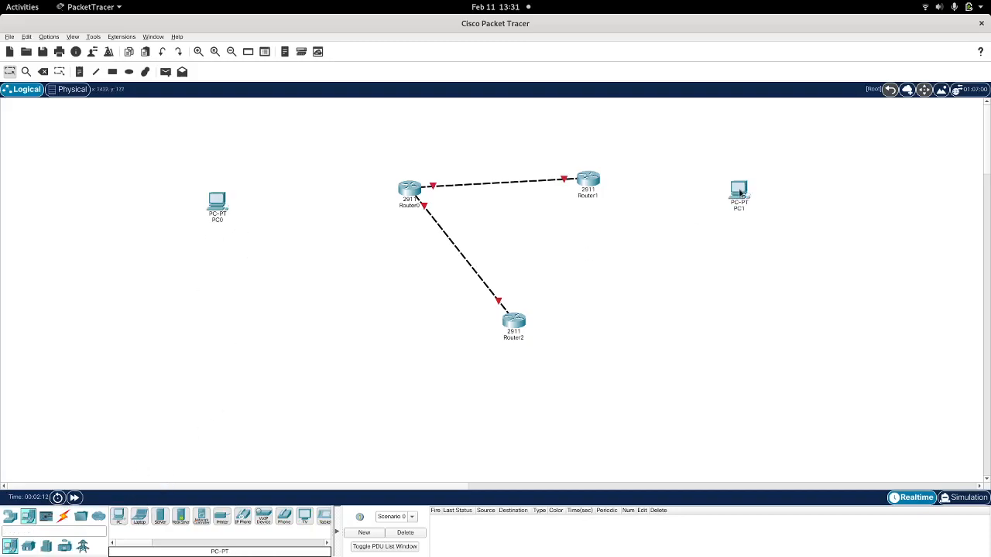
pyautogui.click(120, 518)
pyautogui.click(474, 384)
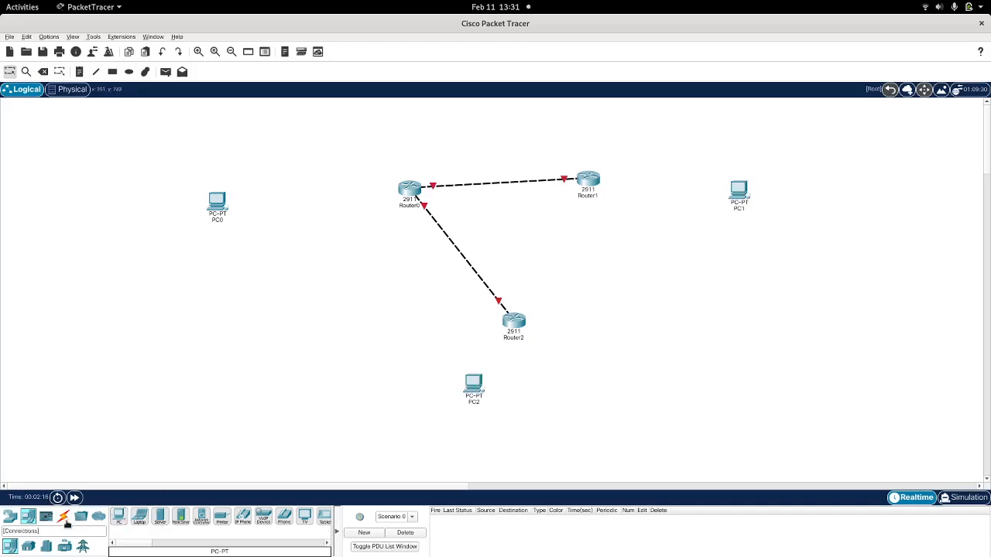
# Connect PC0 FastEthernet0 to Router0 GigabitEthernet0/2 with a copper cross-over cable.
pyautogui.click(64, 517)
pyautogui.click(181, 517)
pyautogui.click(218, 203)
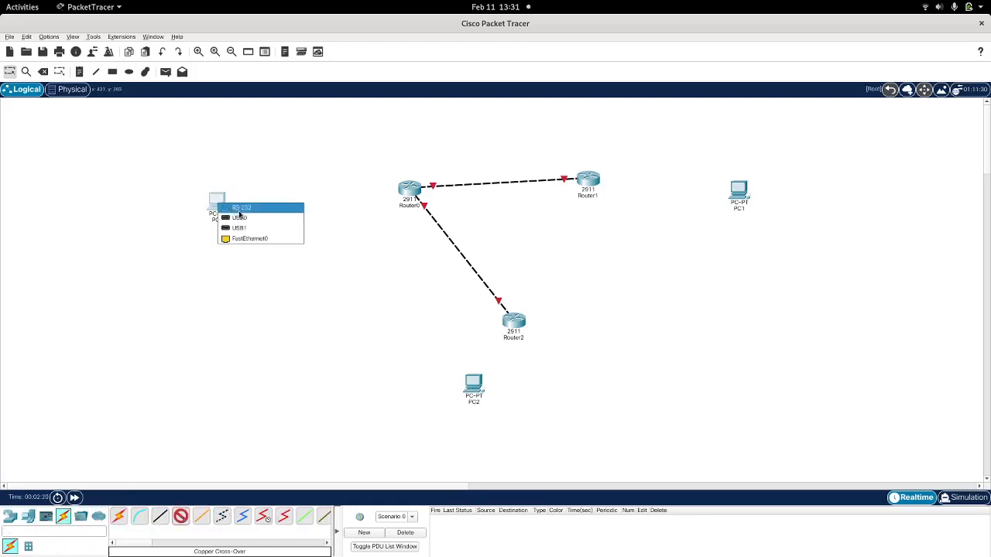
pyautogui.click(260, 240)
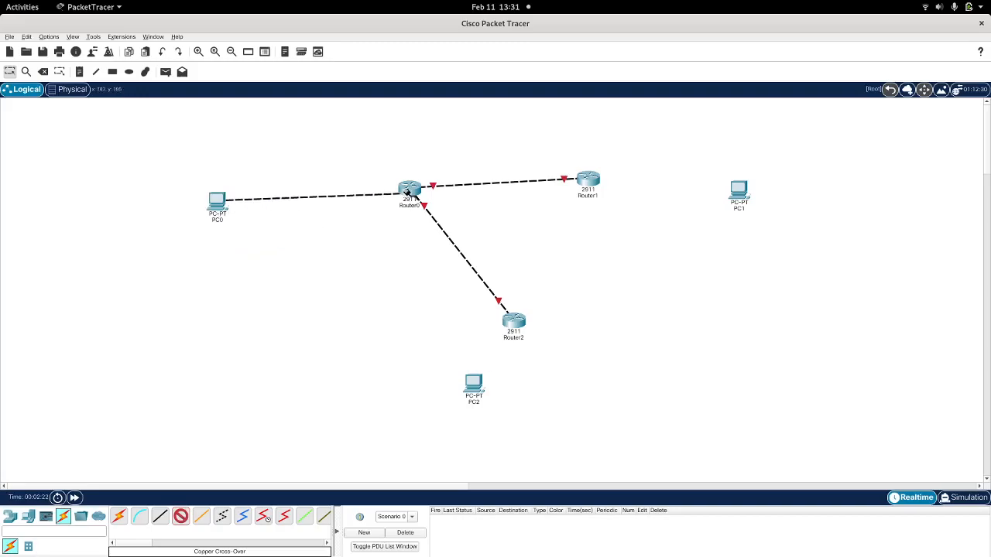
pyautogui.click(409, 189)
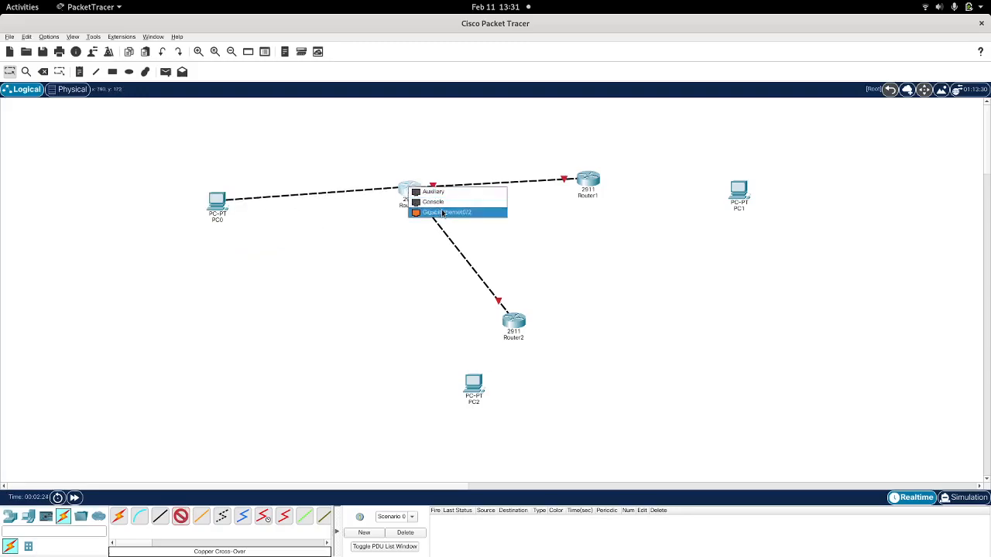
pyautogui.click(441, 212)
# Connect PC2 FastEthernet0 to Router2 GigabitEthernet0/1 with a copper cross-over cable.
pyautogui.click(181, 517)
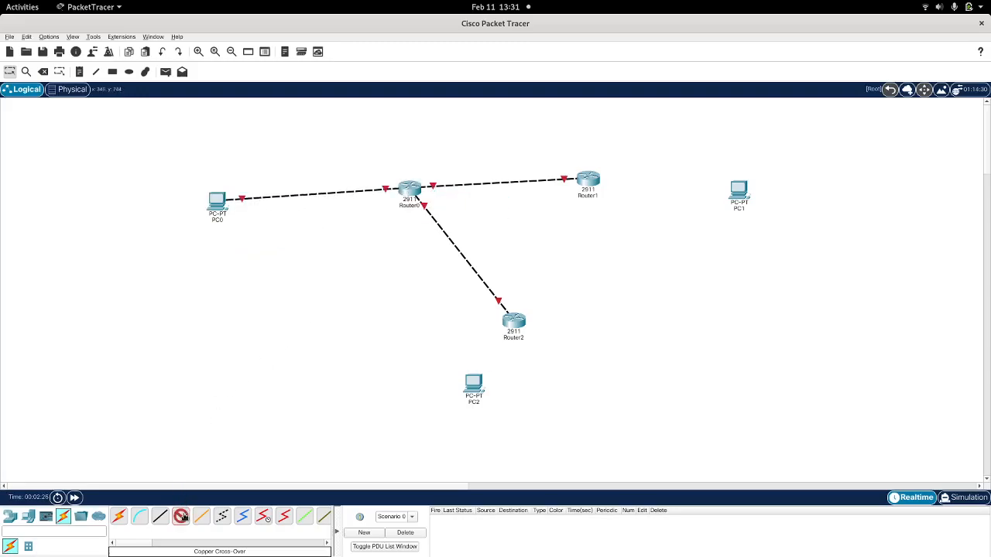
pyautogui.click(473, 386)
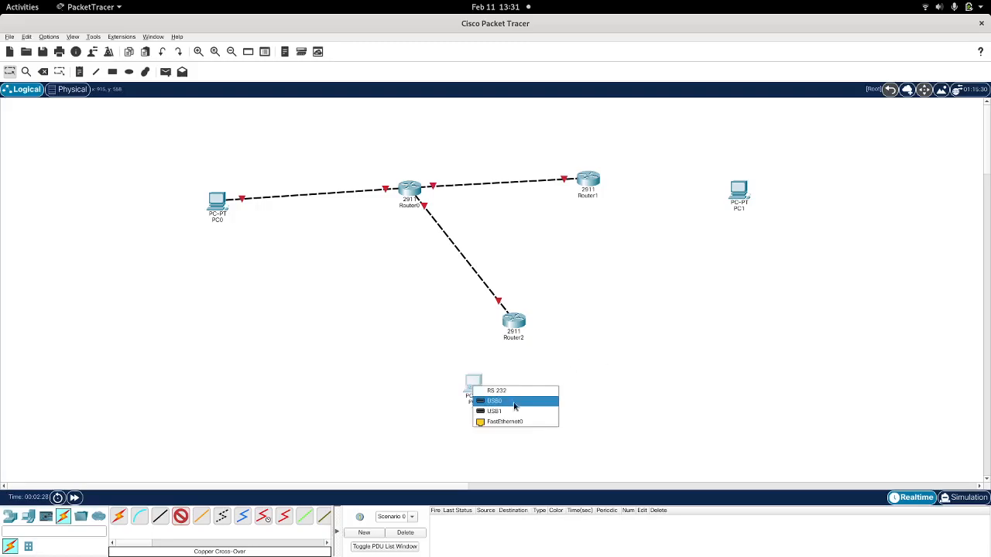
pyautogui.click(522, 421)
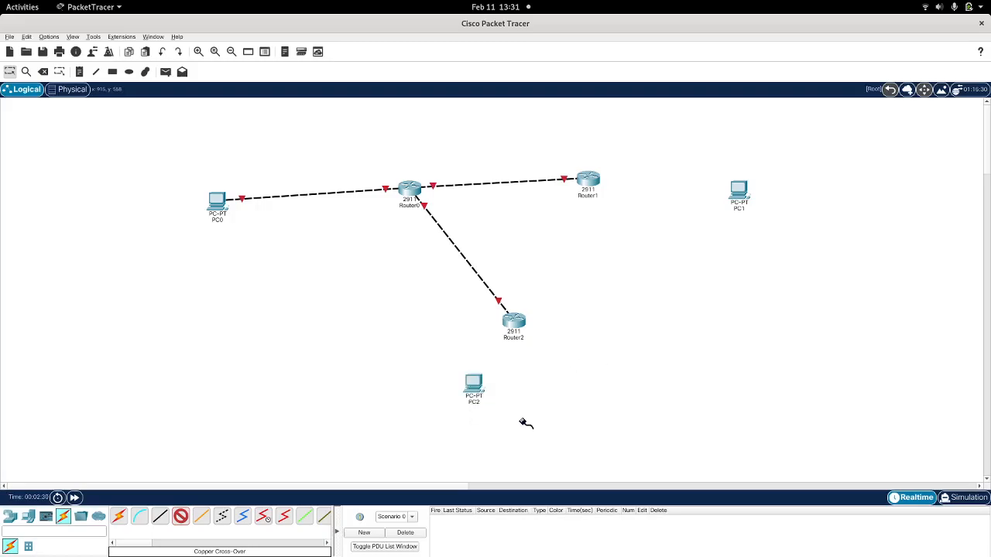
pyautogui.click(511, 322)
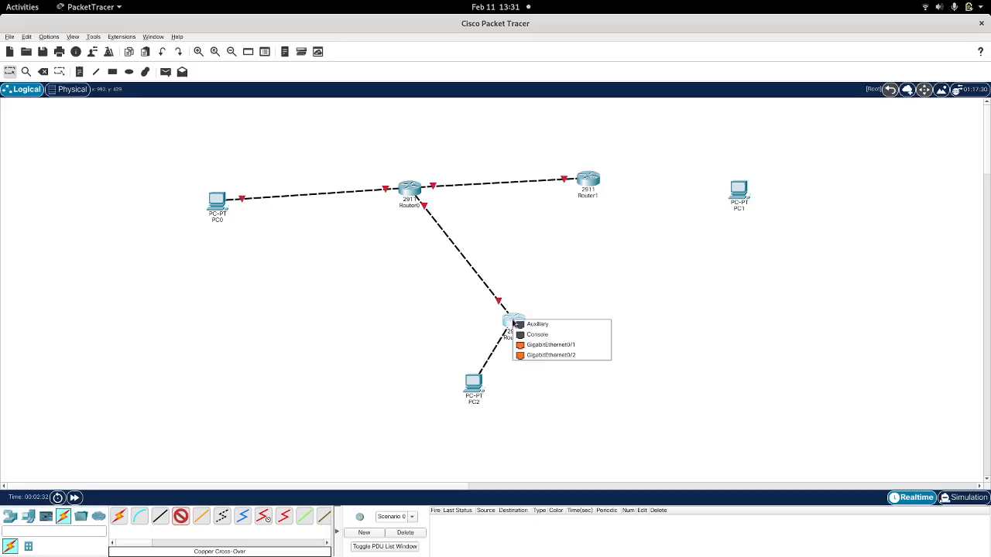
pyautogui.click(567, 346)
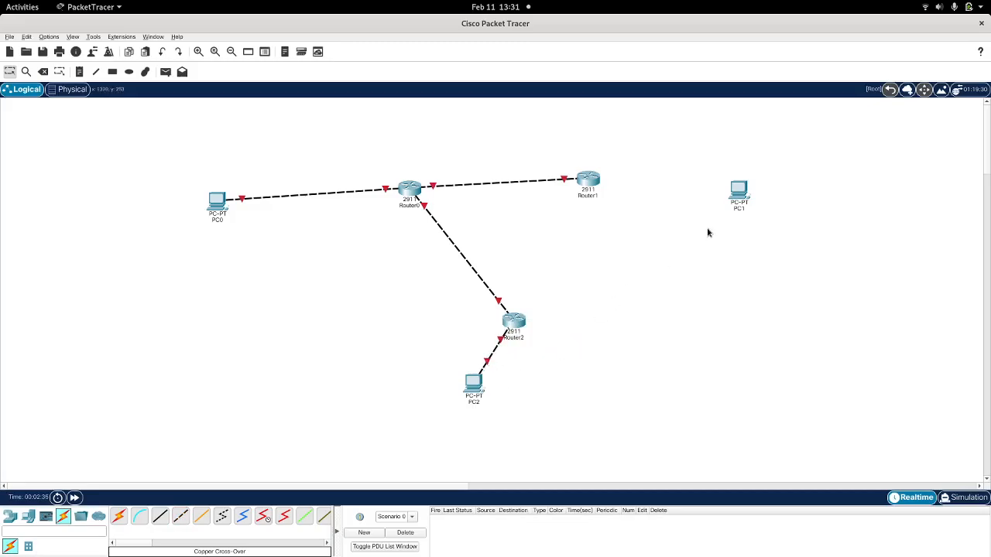
# Connect Router1 GigabitEthernet0/1 to PC1 FastEthernet0 with a copper cross-over cable.
pyautogui.click(180, 517)
pyautogui.click(597, 180)
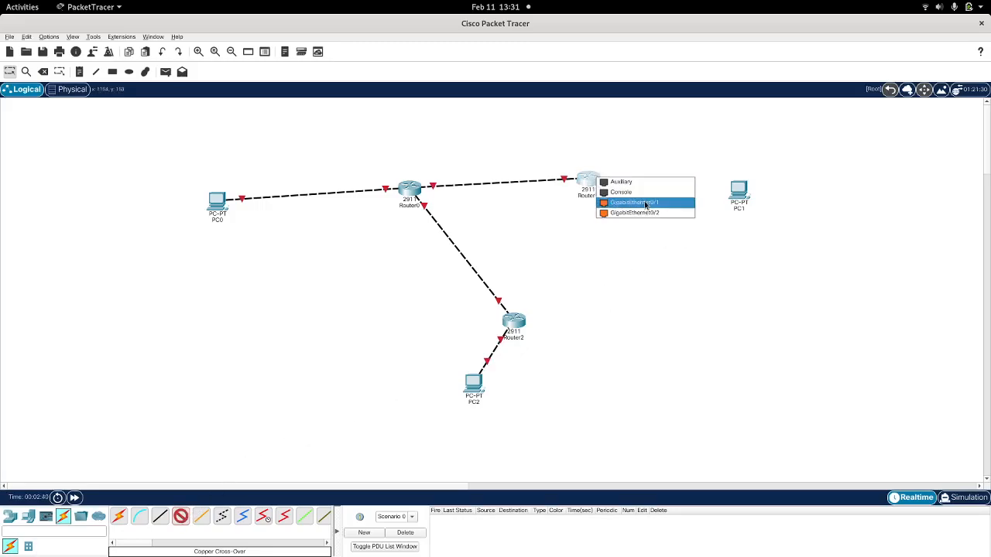
pyautogui.click(639, 203)
pyautogui.click(739, 191)
pyautogui.click(739, 192)
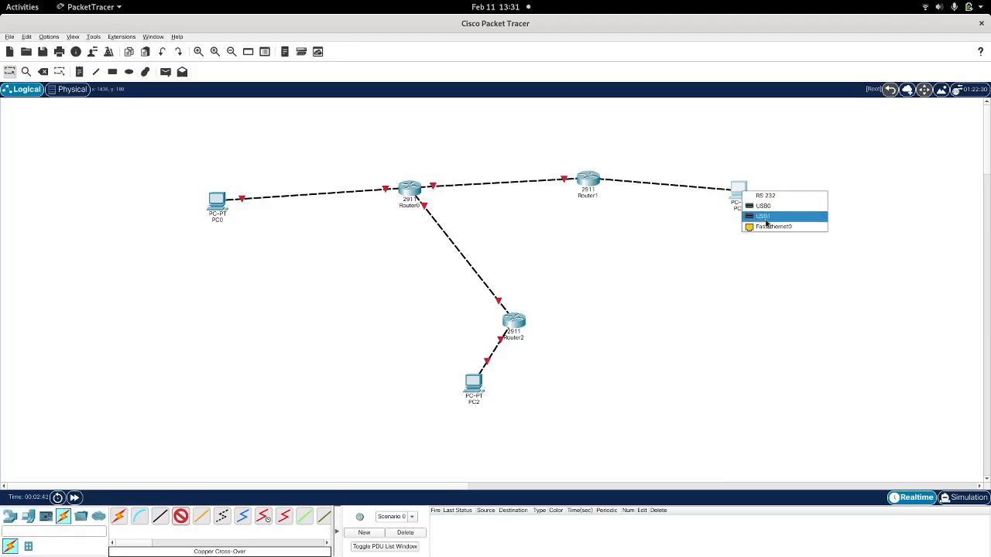
pyautogui.click(775, 226)
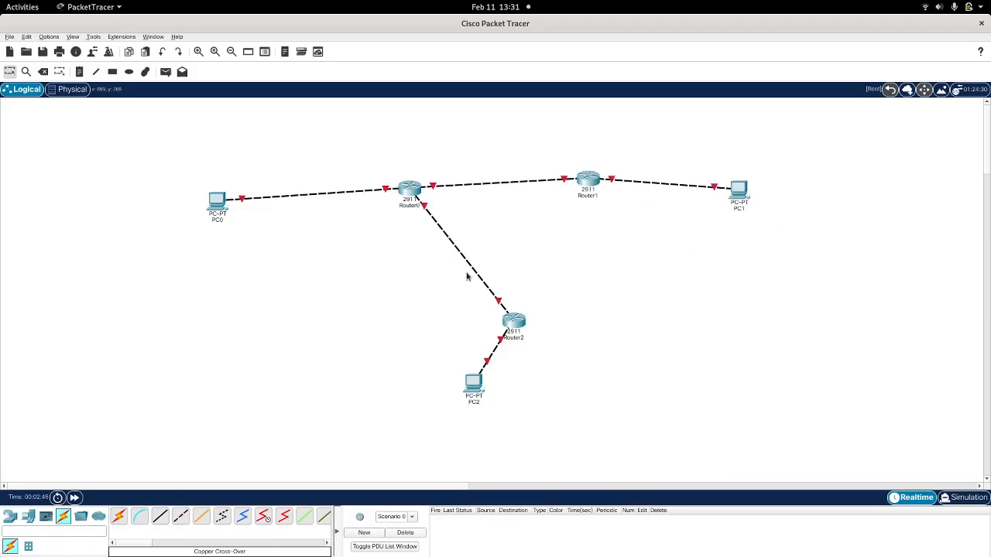
# Label the PC0–Router0 link with the note 100.0.0.128/26 and the Router0–Router1 link with 192.168.0.128/25.
pyautogui.click(79, 75)
pyautogui.click(253, 174)
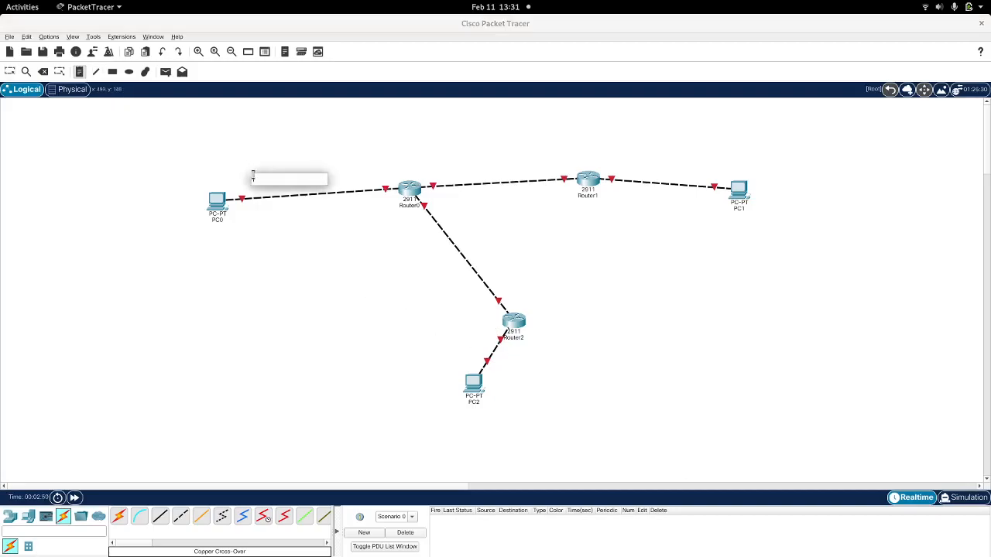
pyautogui.write('100.0.0.128/2')
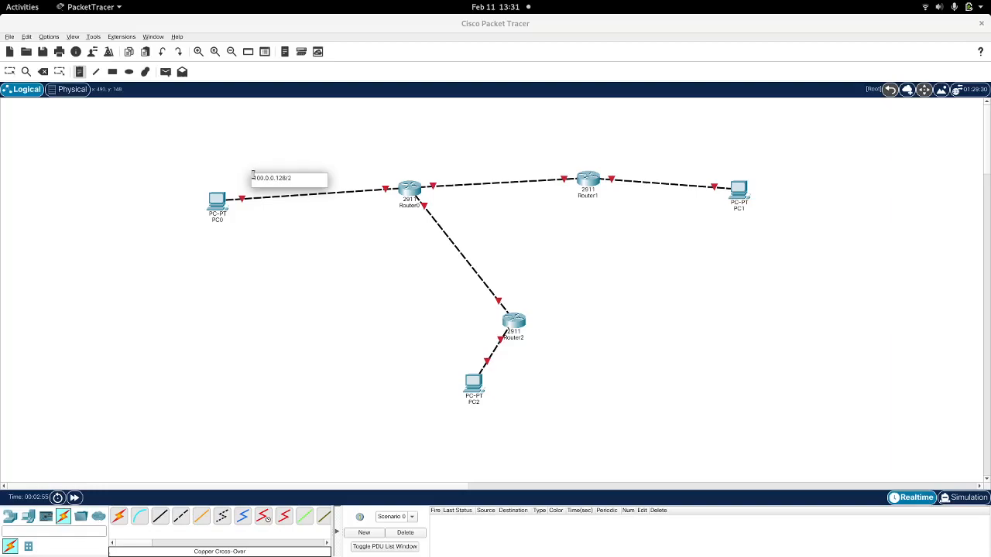
pyautogui.click(452, 167)
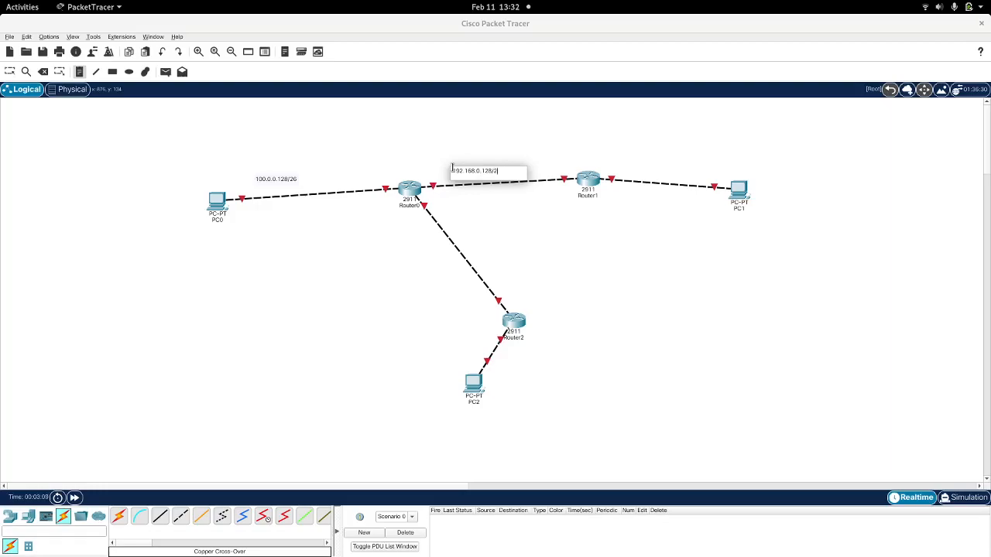
pyautogui.click(289, 179)
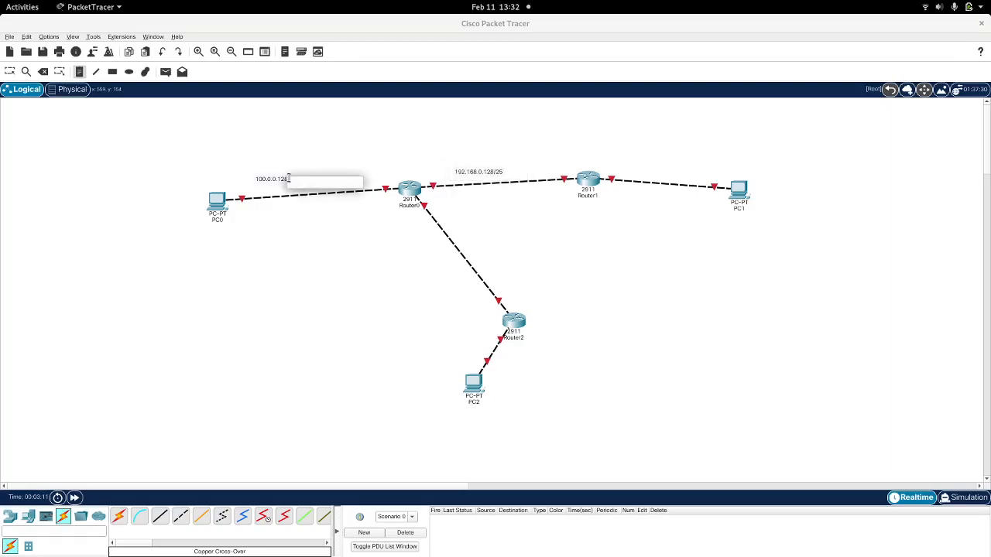
# Label the Router1–PC1 link with the note 200.0.0.128/25 and the Router0–Router2 link with 172.168.2.128/25.
pyautogui.click(644, 168)
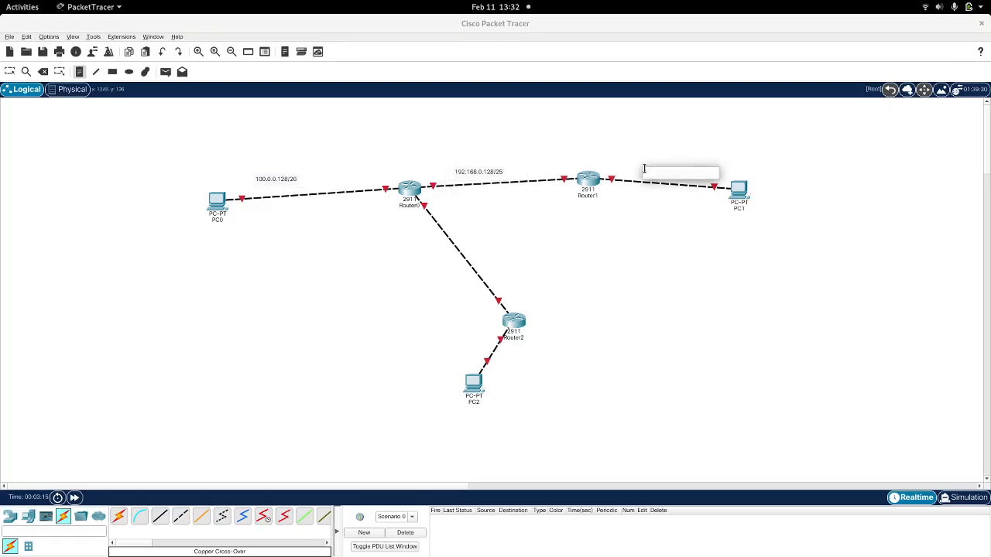
pyautogui.write('200.0.0.128/25')
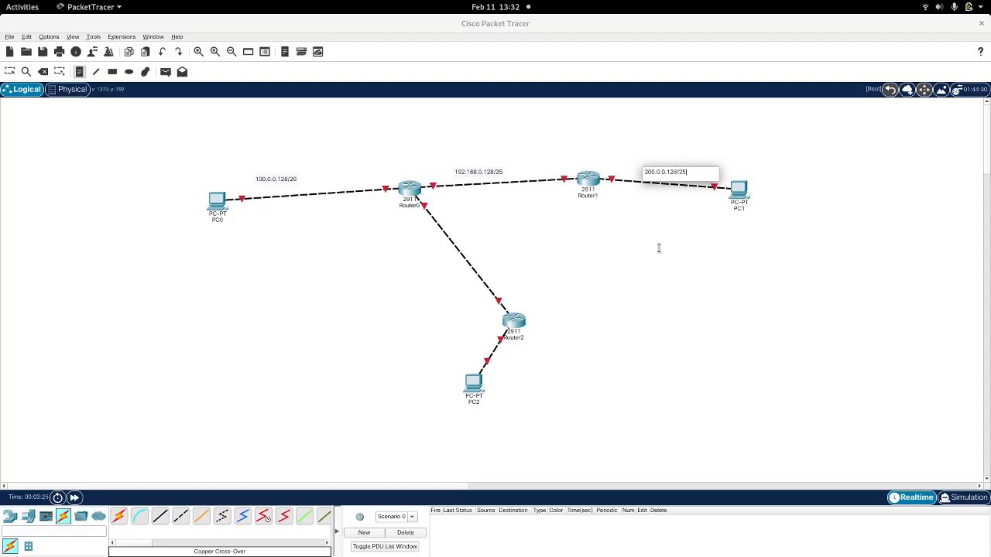
pyautogui.click(478, 248)
pyautogui.write('172.168.2.128/25')
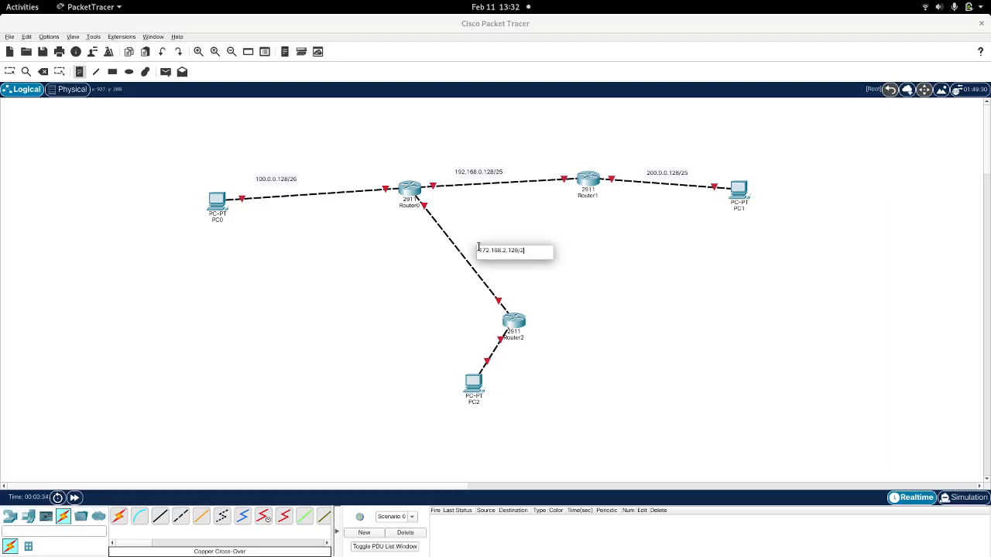
# Label the Router2–PC2 link with the note 10.0.0.128/25 and finish placing notes.
pyautogui.click(508, 369)
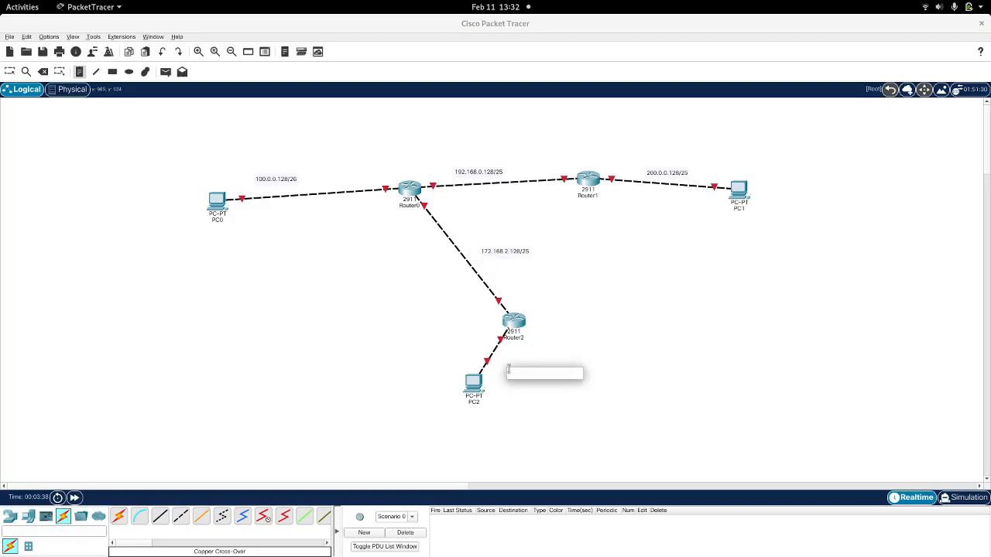
pyautogui.write('10')
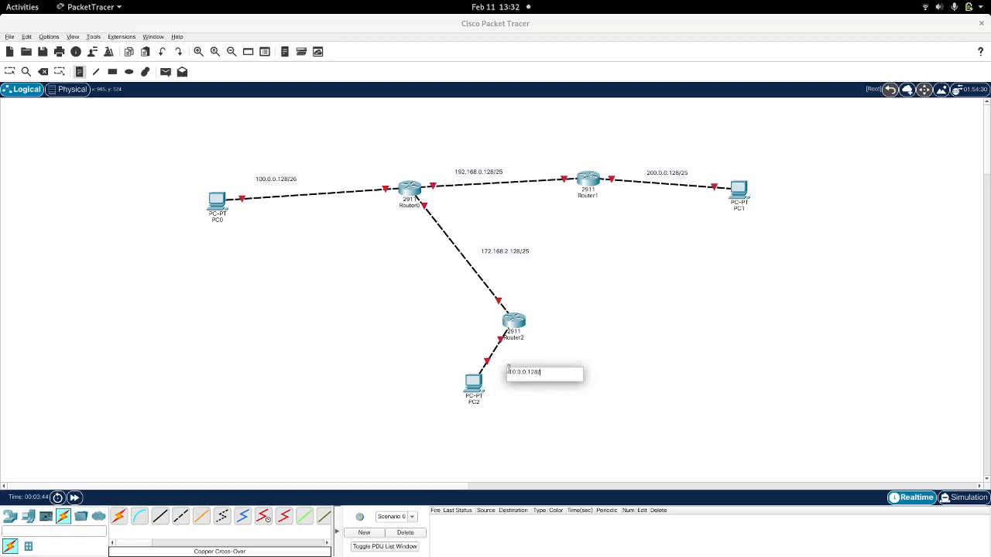
pyautogui.write('.0.0.128/25')
pyautogui.click(593, 333)
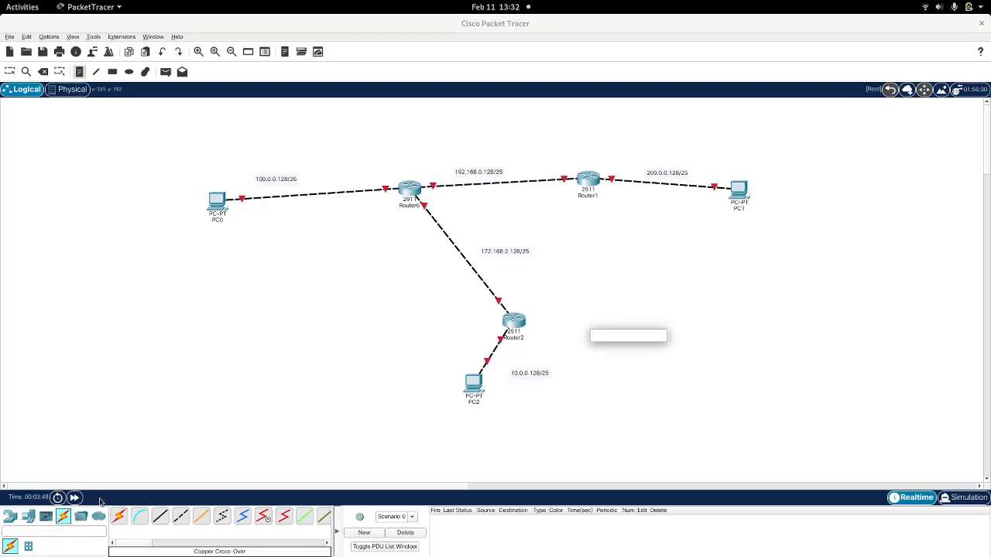
pyautogui.click(11, 517)
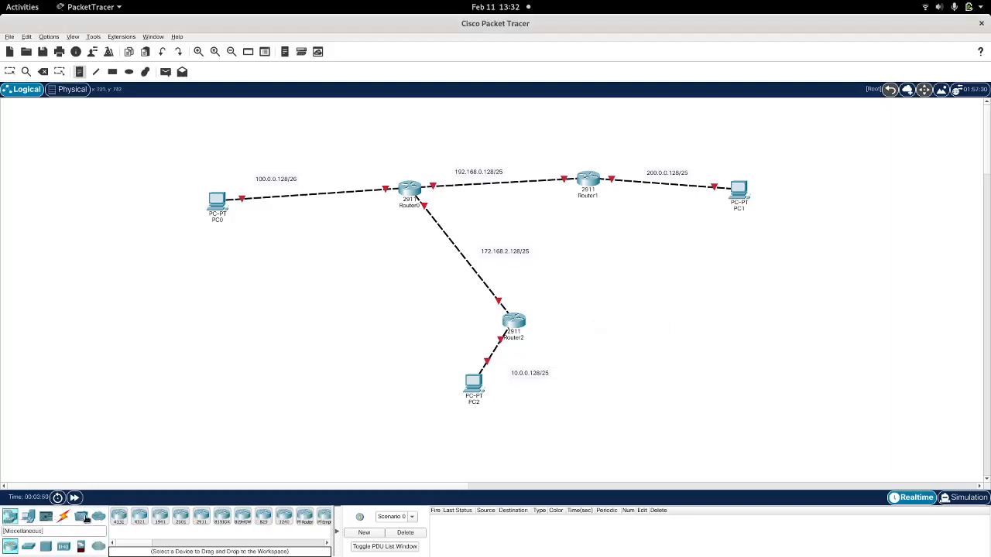
# Add a laptop to the workspace below and between PC0 and Router0.
pyautogui.click(28, 517)
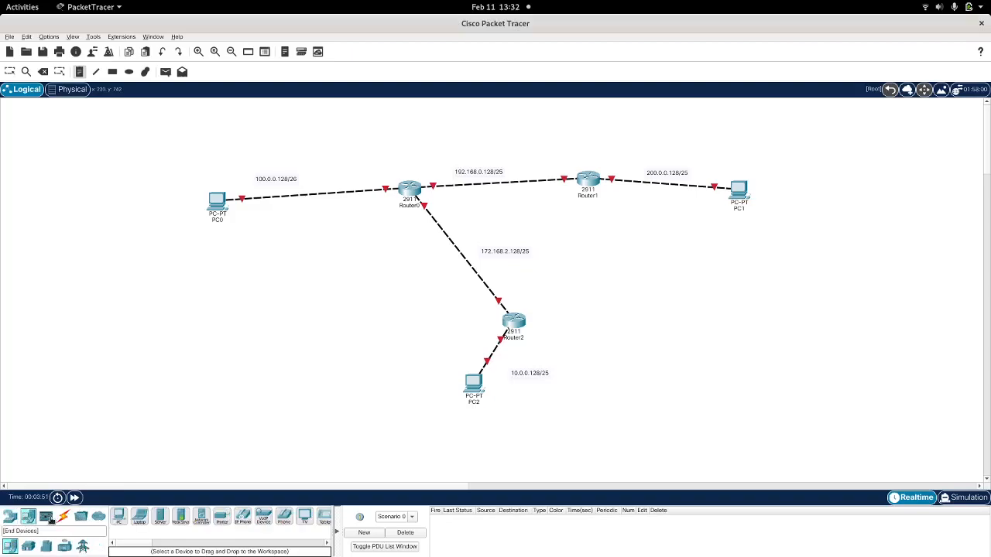
pyautogui.click(140, 516)
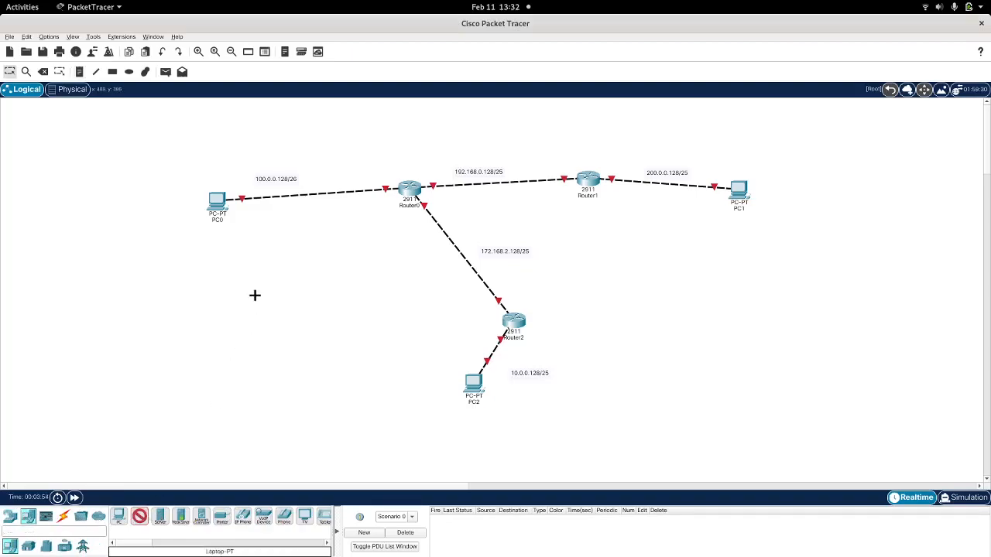
pyautogui.click(281, 276)
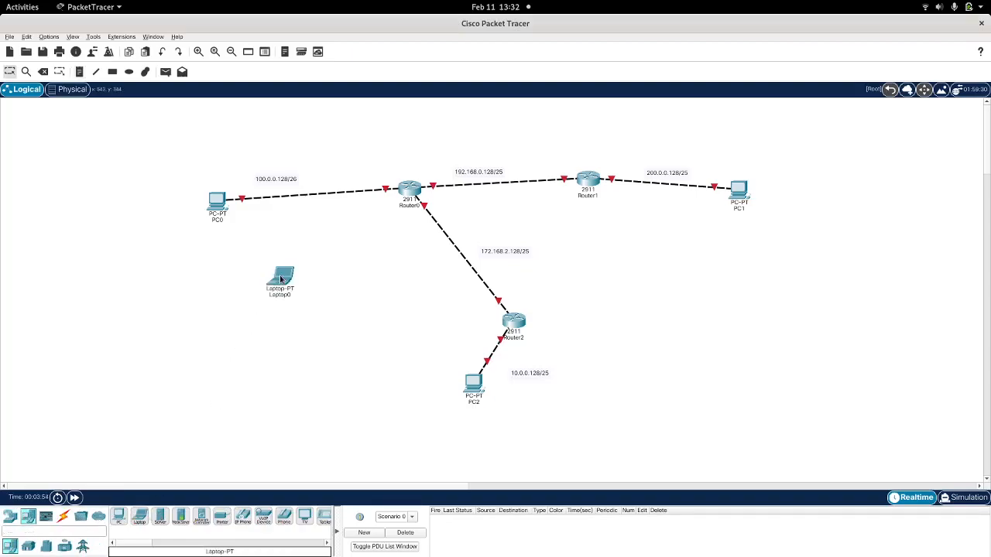
# Connect Laptop0 to the Console port of Router0 with a console cable.
pyautogui.click(64, 518)
pyautogui.click(137, 517)
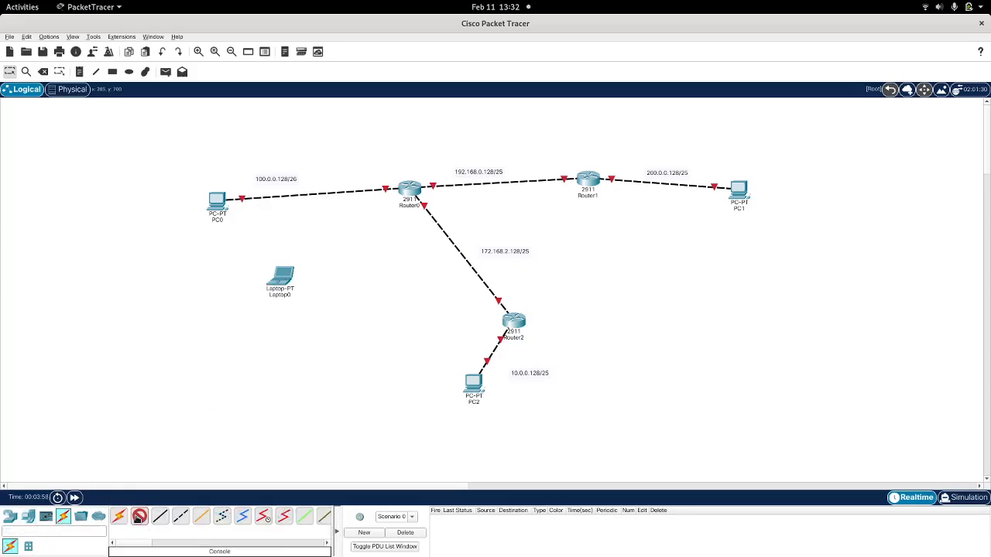
pyautogui.click(284, 281)
pyautogui.click(323, 287)
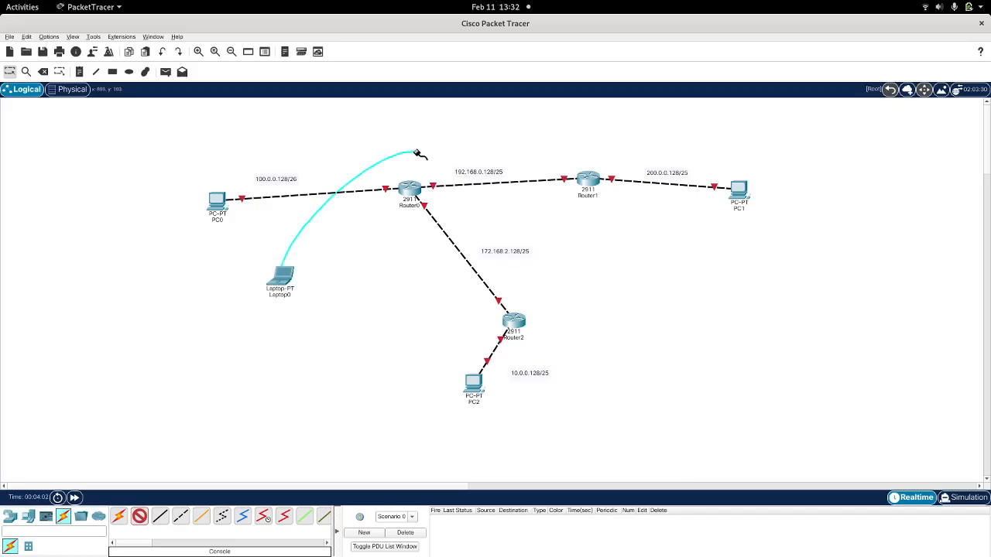
pyautogui.click(414, 190)
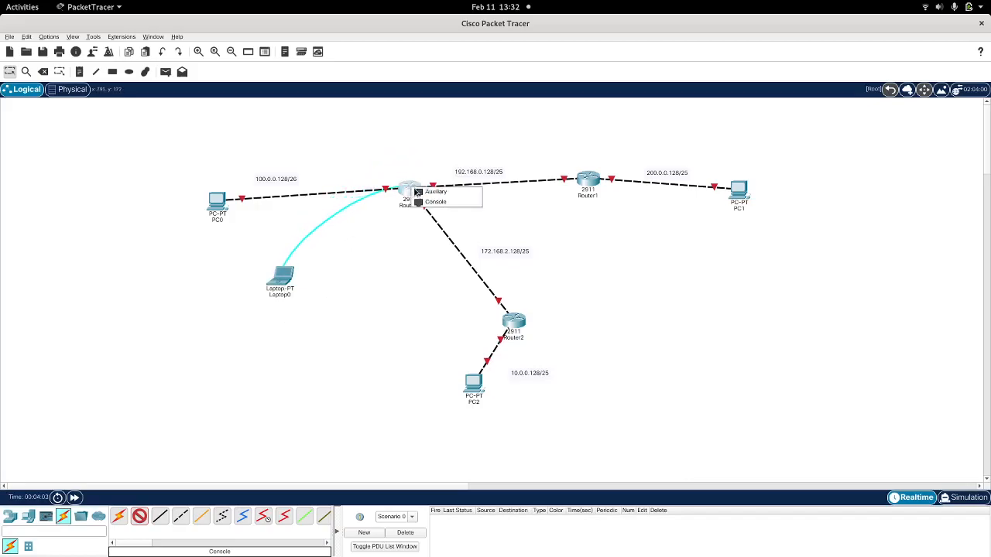
pyautogui.click(431, 202)
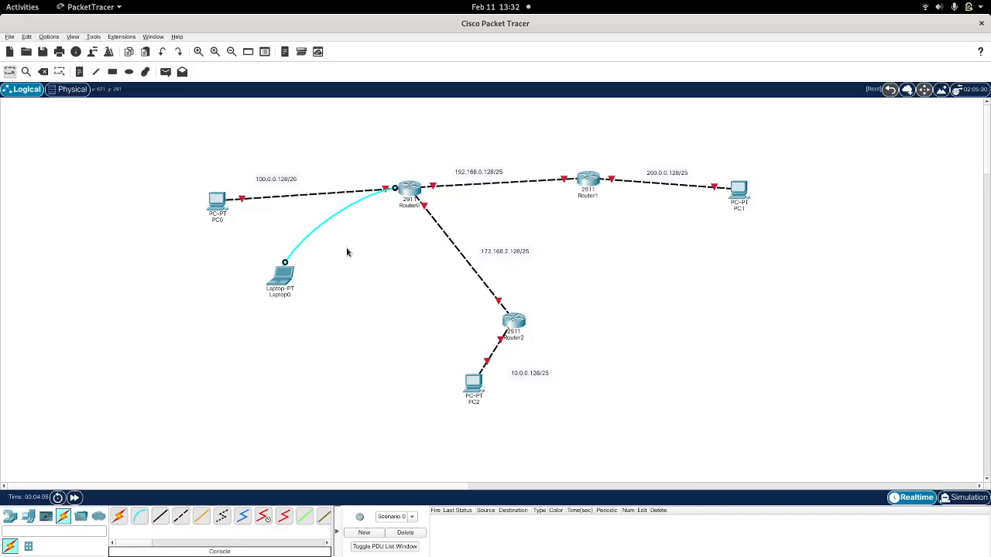
# Start a terminal session on Laptop0 with the default port settings and answer no to Router0's initial configuration dialog.
pyautogui.click(280, 277)
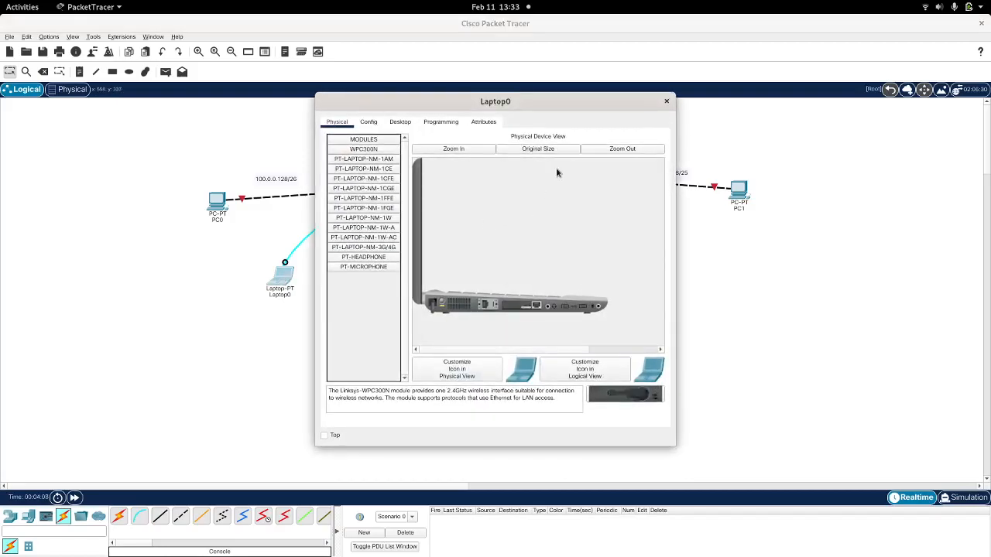
pyautogui.click(414, 122)
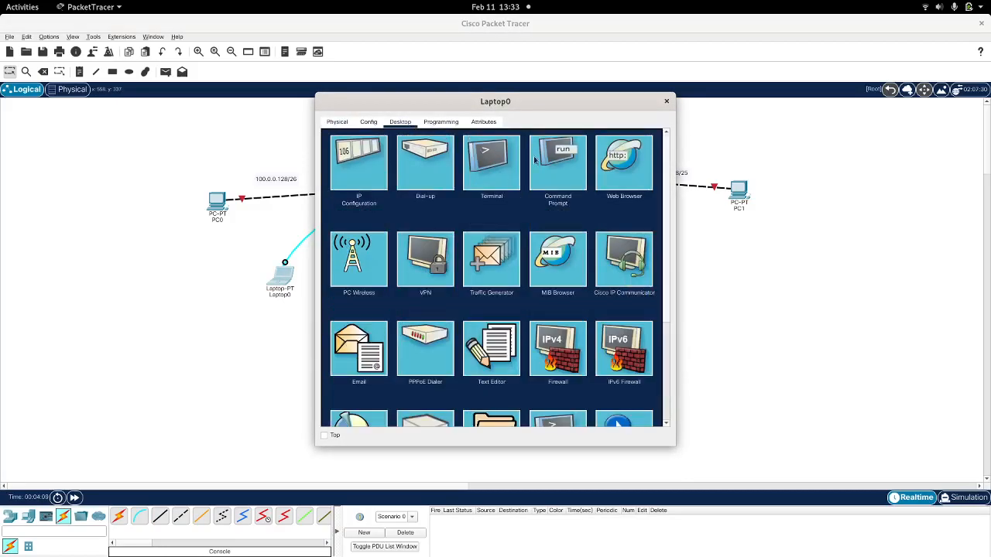
pyautogui.click(499, 162)
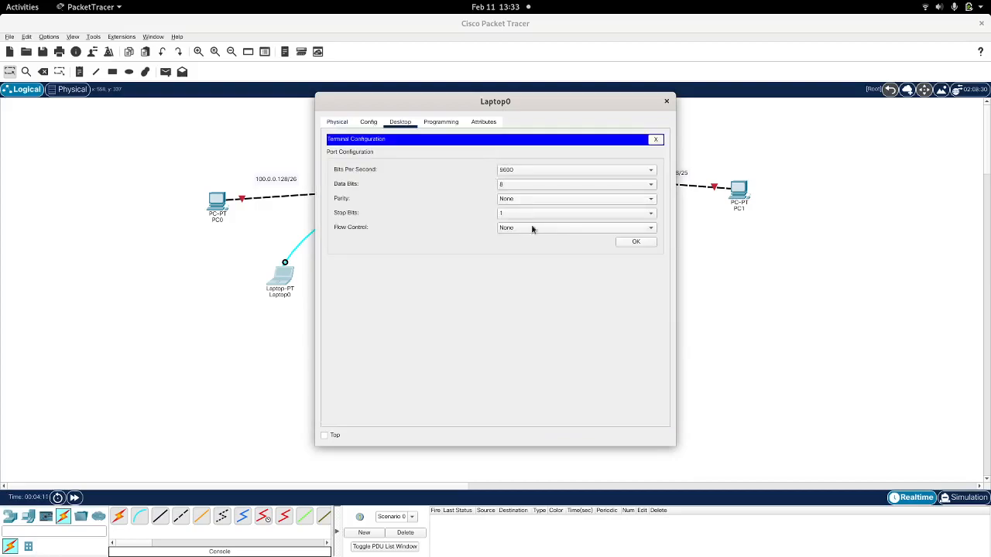
pyautogui.click(634, 242)
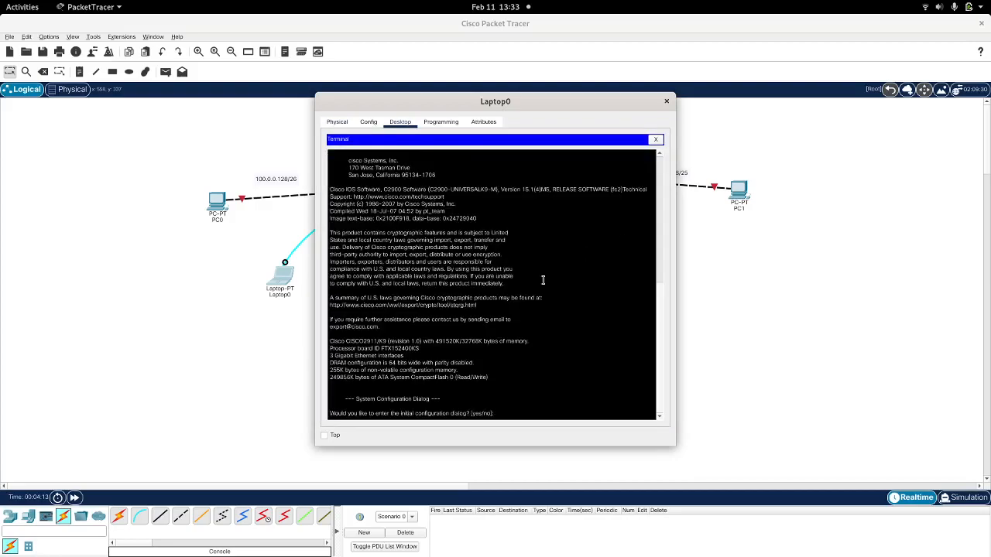
pyautogui.write('no')
pyautogui.press('Return')
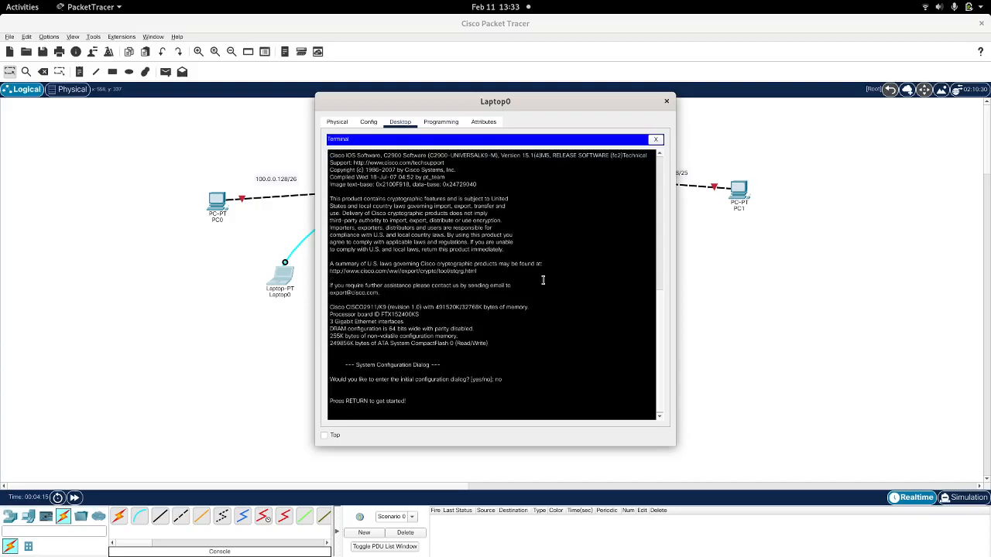
pyautogui.press('Return')
pyautogui.press('Return')
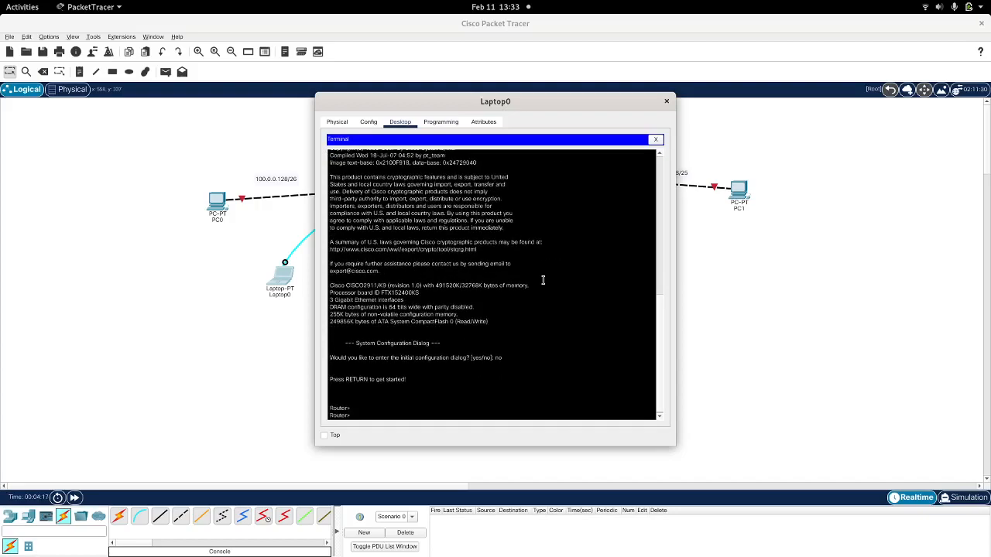
# Move the Laptop0 window off Router0, check which Router0 port serves the Router1 link, and return to the terminal.
pyautogui.moveTo(436, 98); pyautogui.dragTo(666, 105)
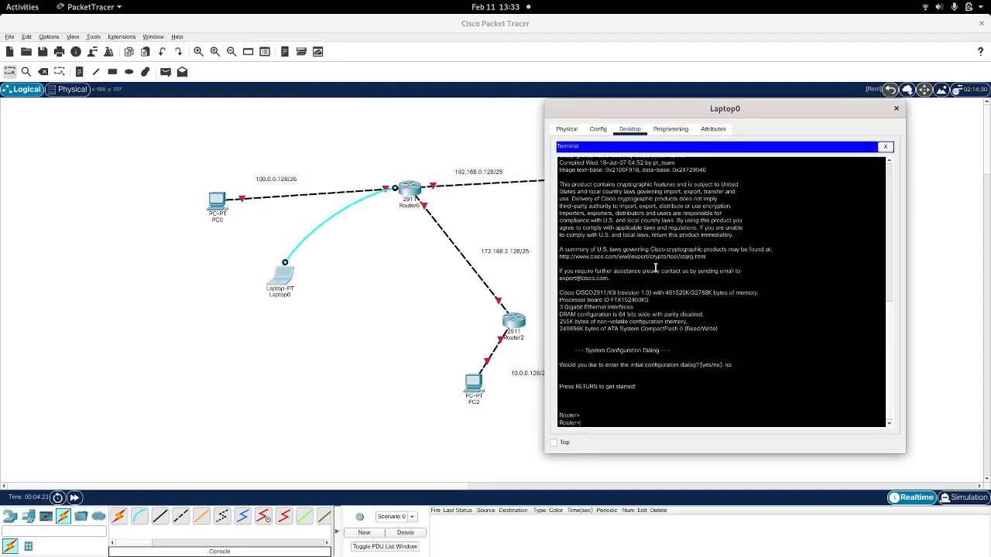
pyautogui.click(459, 203)
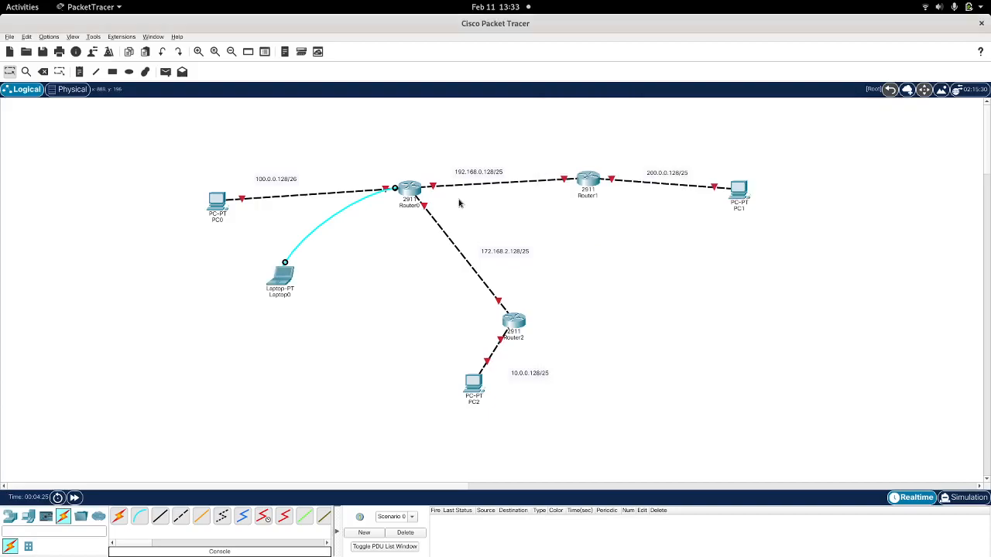
pyautogui.click(416, 186)
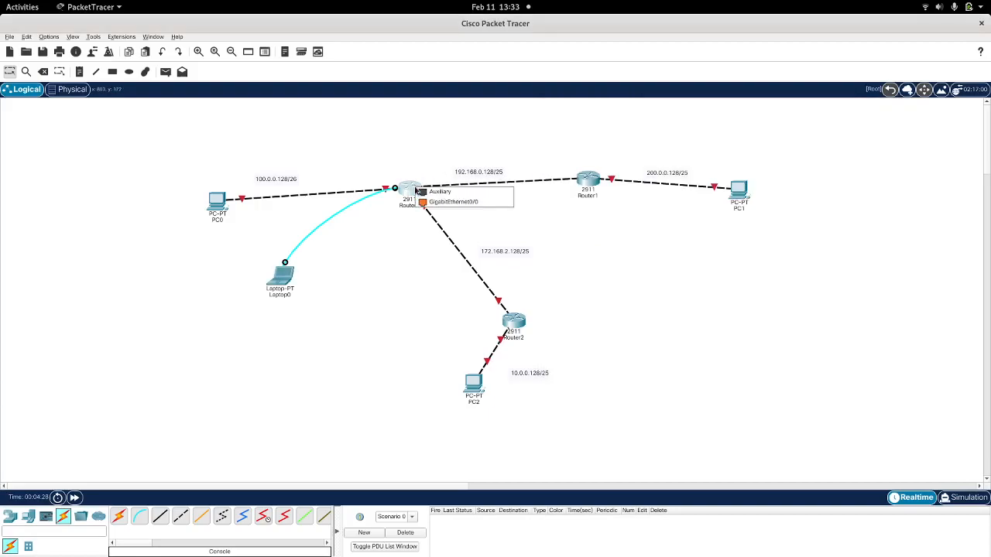
pyautogui.click(437, 202)
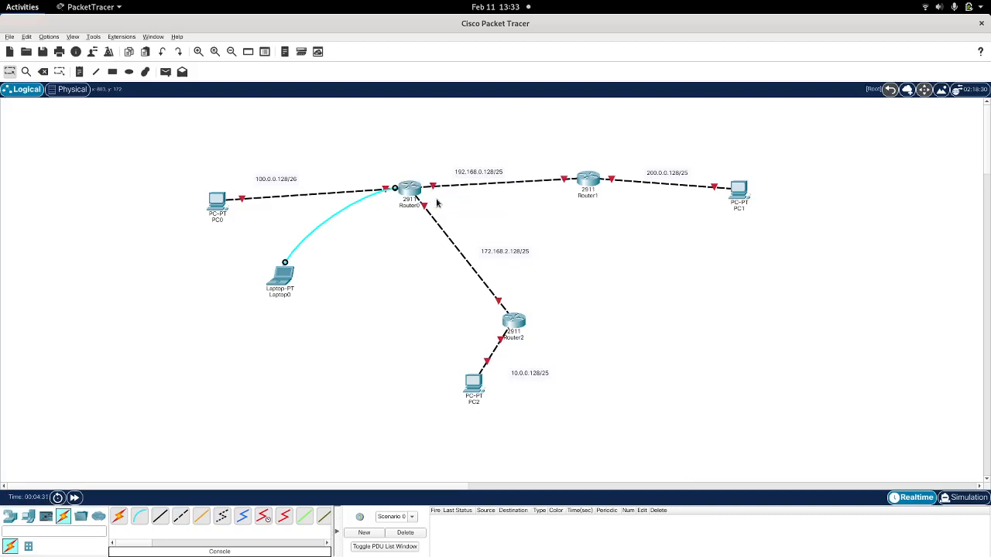
pyautogui.press('super')
pyautogui.click(790, 356)
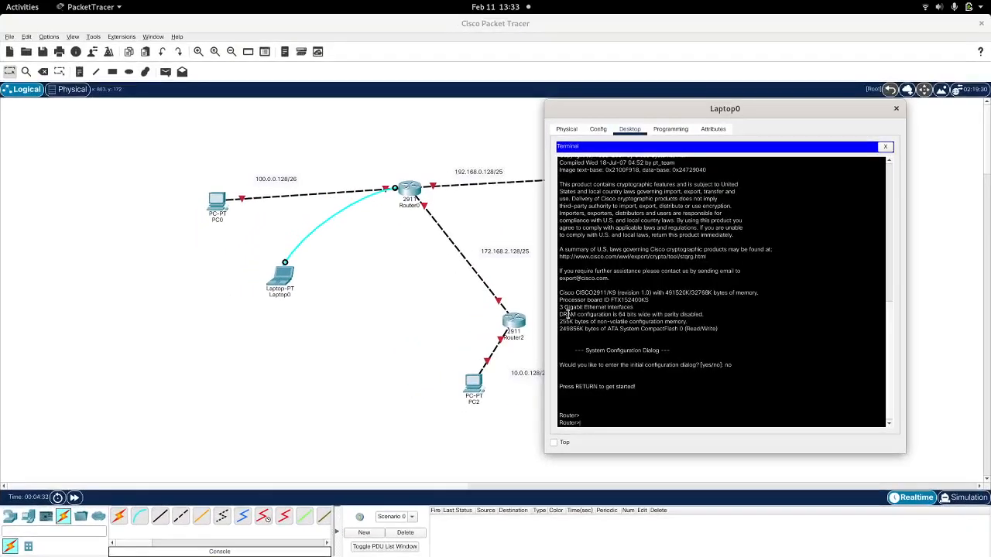
# Enter privileged mode with en and global configuration mode with conf t on Router0.
pyautogui.write('conf t')
pyautogui.press('Return')
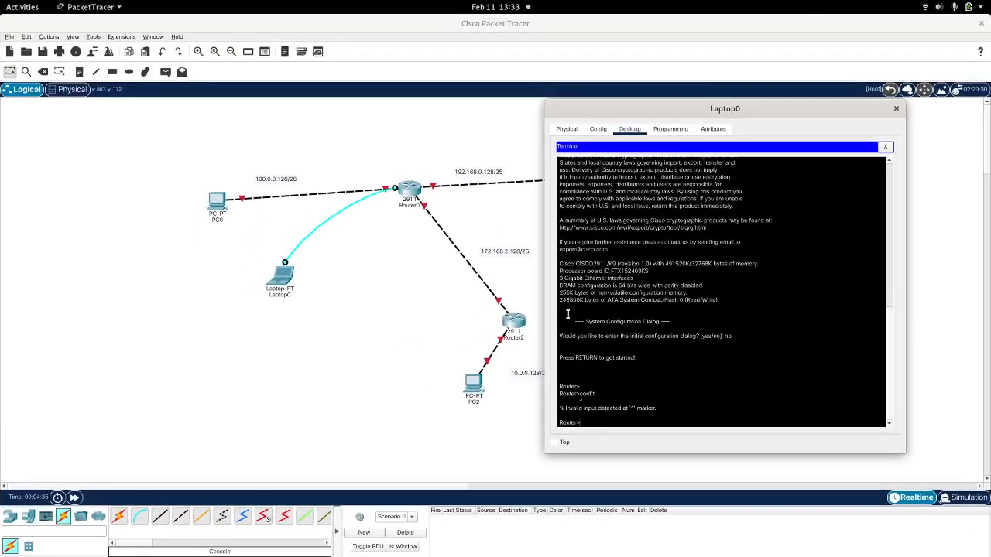
pyautogui.write('en')
pyautogui.press('Return')
pyautogui.write('conf t')
pyautogui.press('Return')
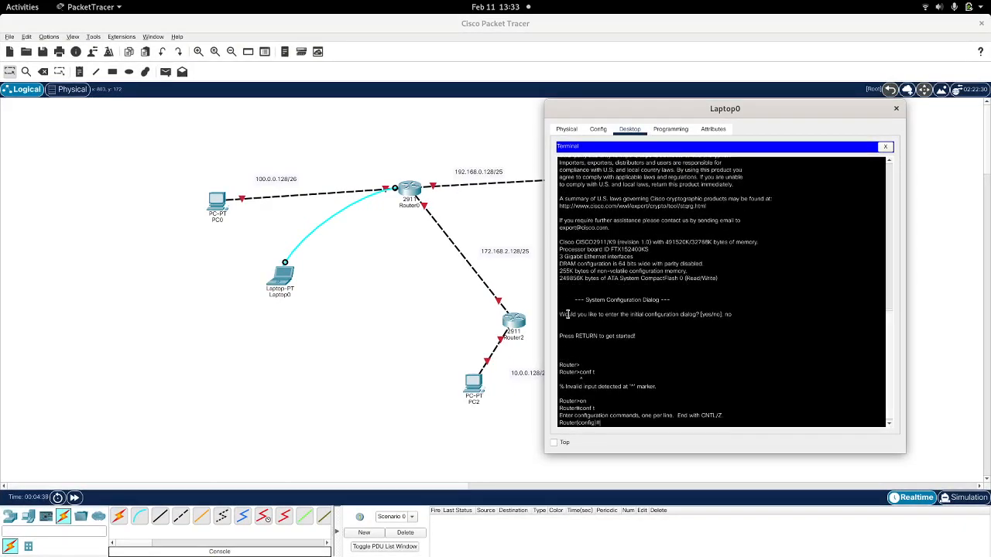
# Configure Router0's interface gigabitEthernet 0/0 with IP address 192.168.0.129 and mask 255.255.255.128, and enable it with no shut.
pyautogui.write('inter')
pyautogui.press('Tab')
pyautogui.write('gi')
pyautogui.press('Tab')
pyautogui.write('/0')
pyautogui.press('Return')
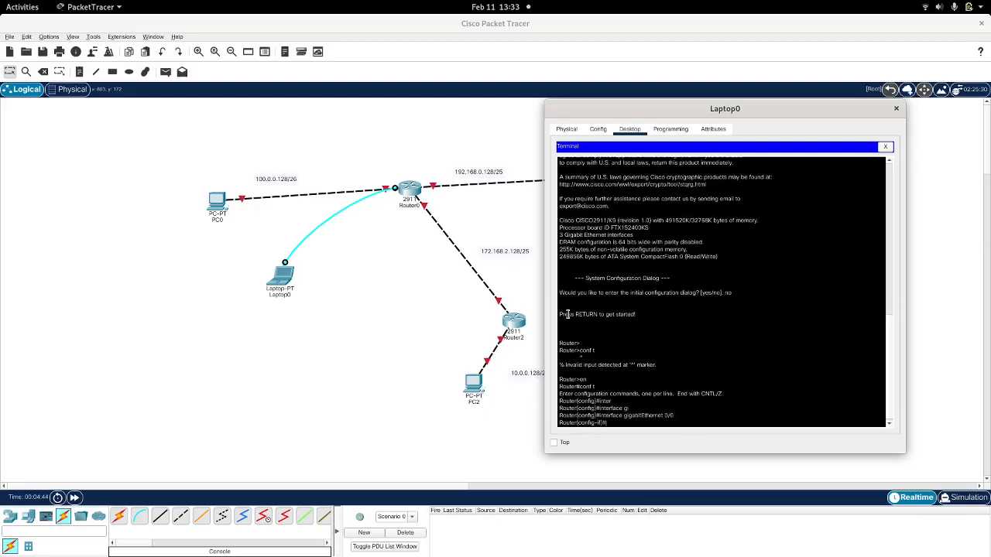
pyautogui.write('ip ad')
pyautogui.press('Tab')
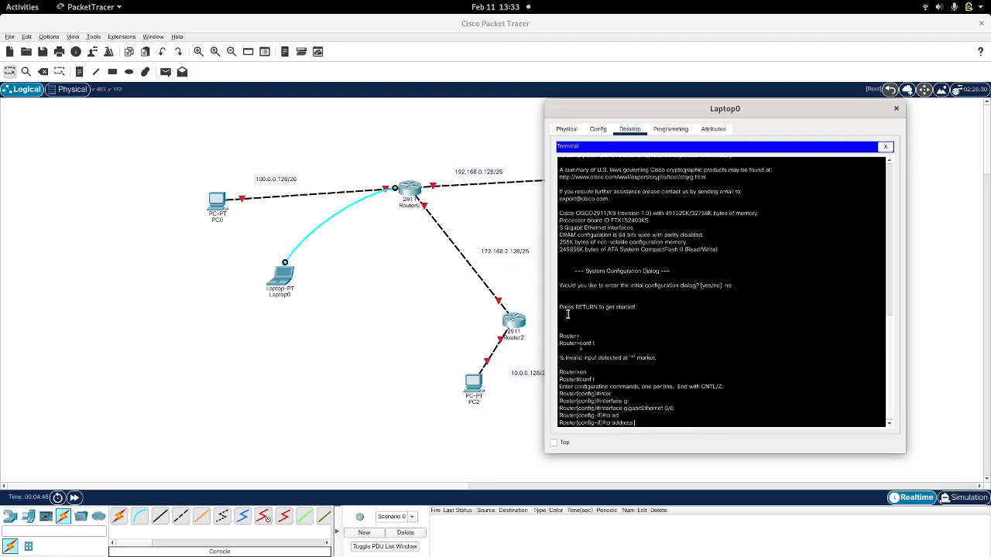
pyautogui.write('192.168.0.129 255.255.255.128')
pyautogui.press('Return')
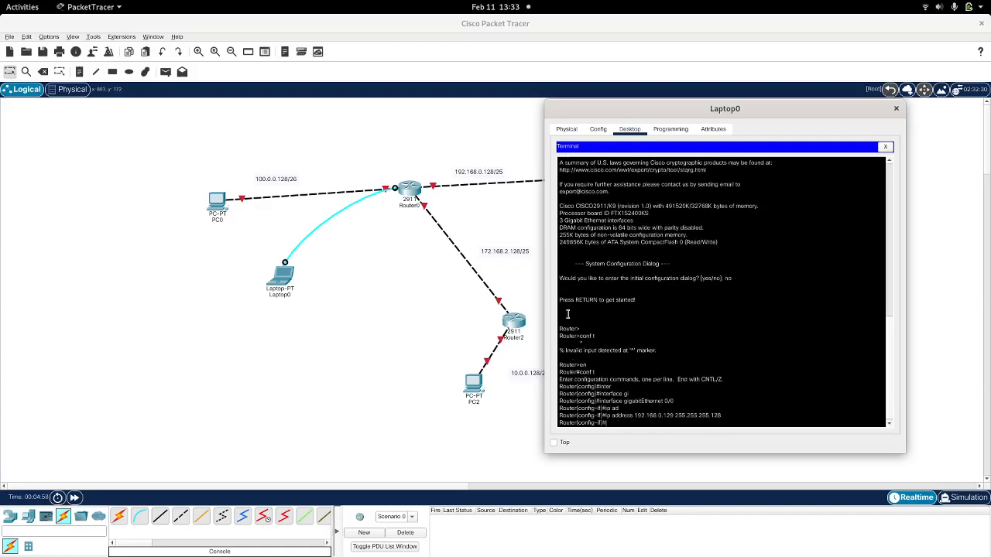
pyautogui.write('no shut')
pyautogui.press('Return')
pyautogui.press('Return')
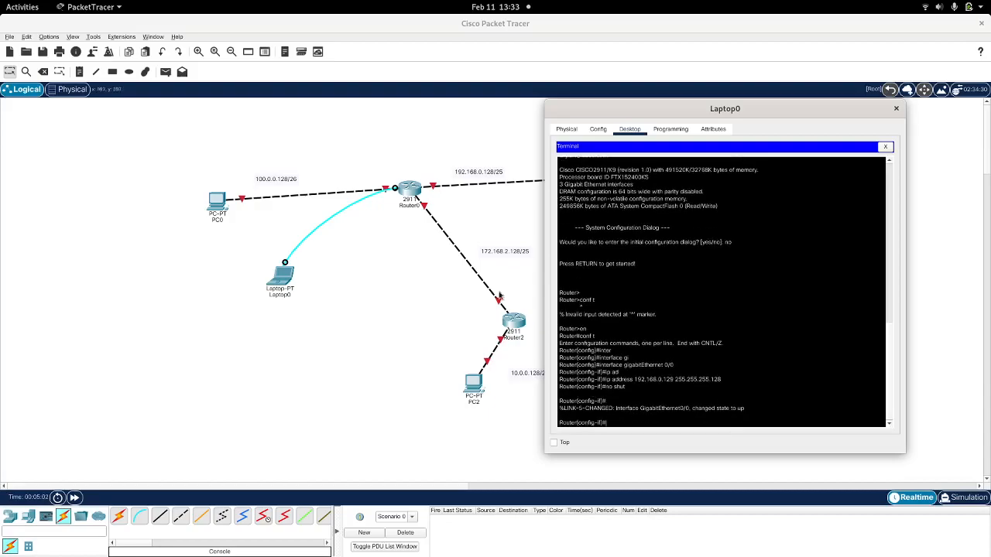
# Move PC0 higher in the workspace so its link to Router0 is separated from the console cable.
pyautogui.click(385, 192)
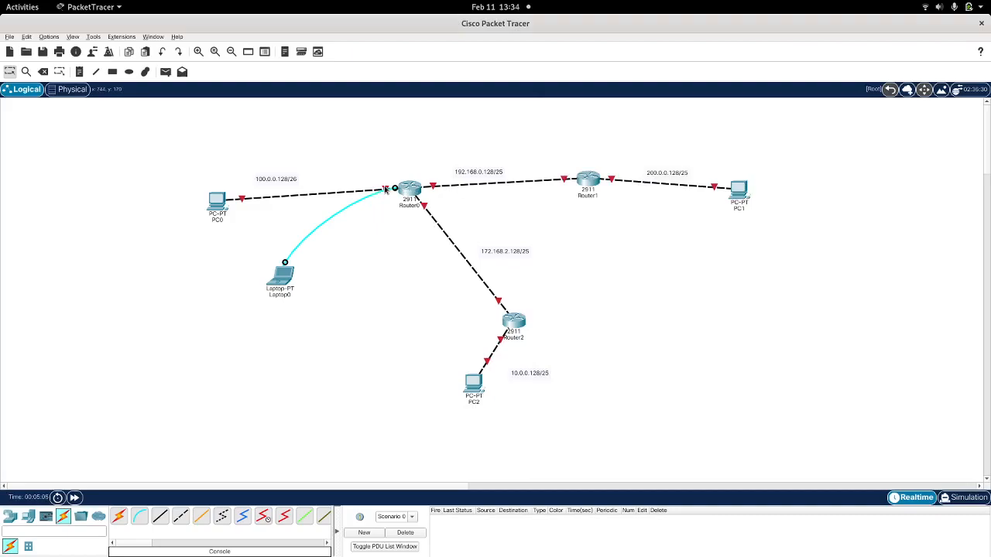
pyautogui.moveTo(219, 200); pyautogui.dragTo(222, 118)
pyautogui.click(222, 118)
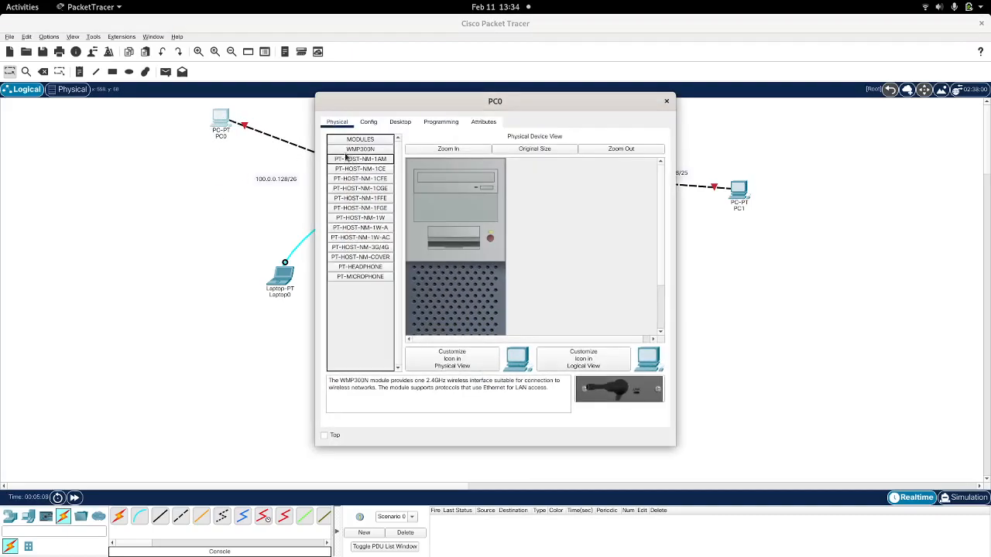
pyautogui.click(666, 101)
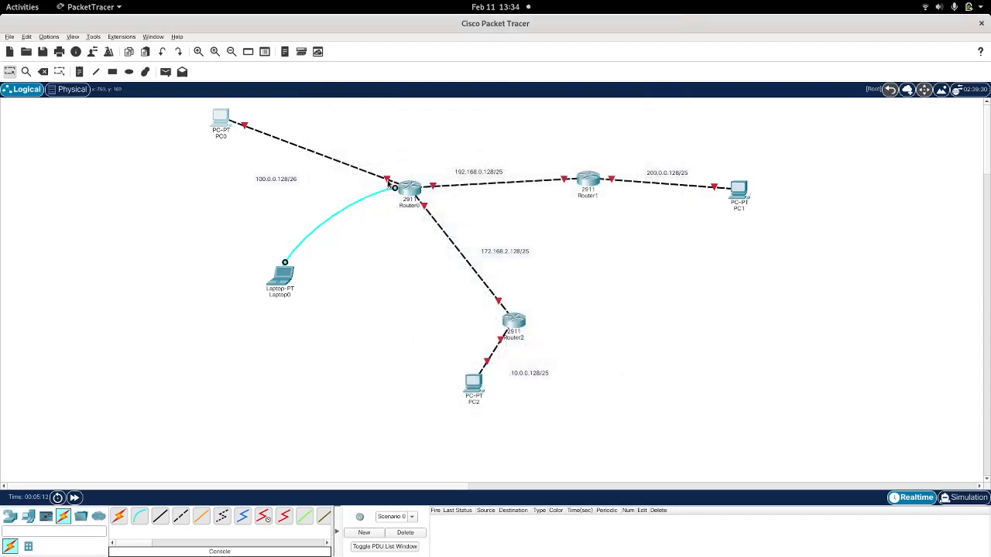
# Check which Router0 port serves the PC0 link and return to the Laptop0 terminal.
pyautogui.moveTo(388, 184); pyautogui.dragTo(391, 160)
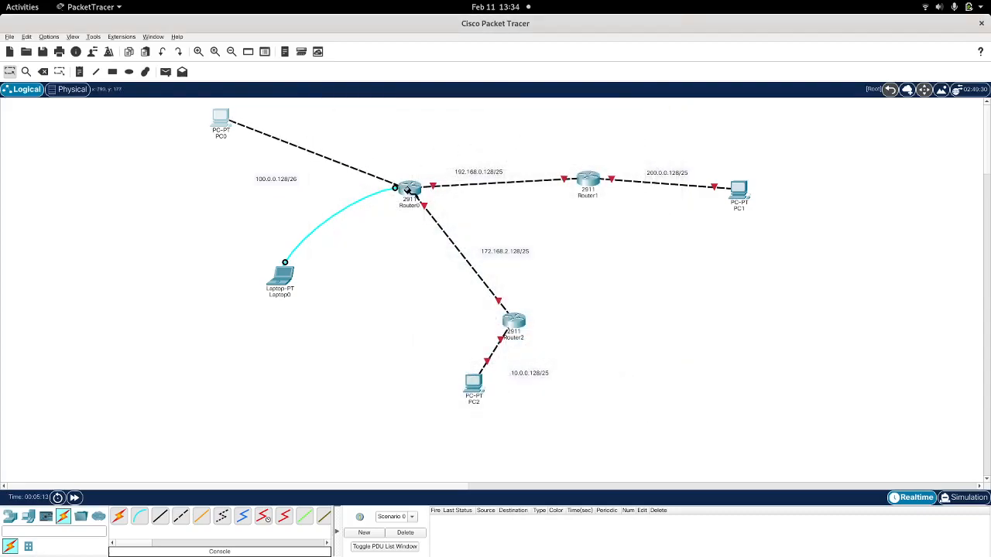
pyautogui.click(406, 190)
pyautogui.click(457, 204)
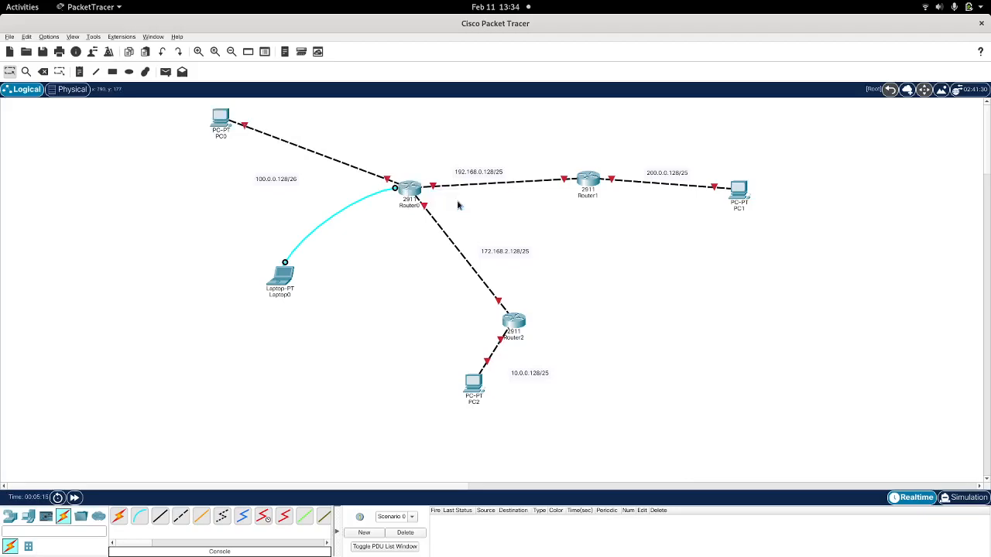
pyautogui.press('super')
pyautogui.click(809, 325)
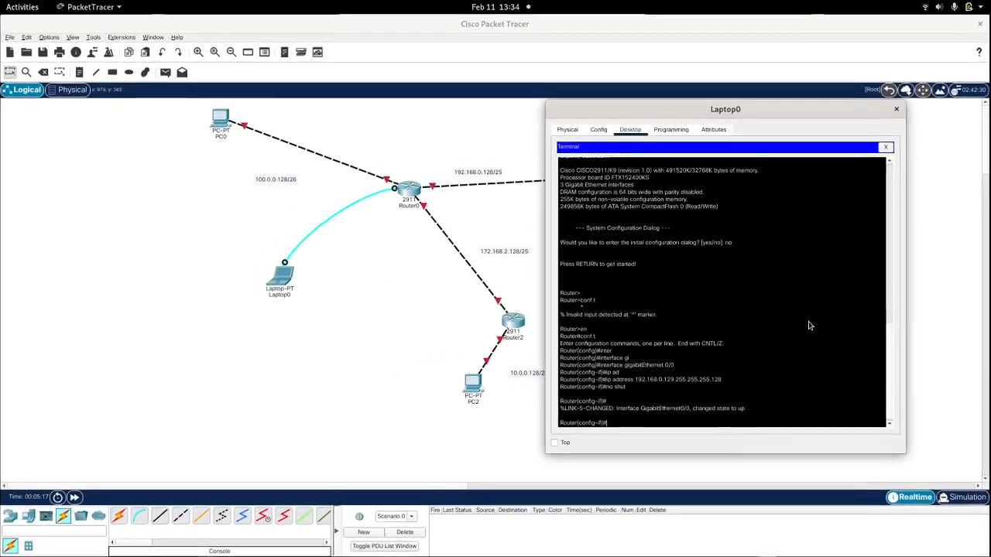
# Configure Router0's interface gigabitEthernet 0/2 with IP address 100.0.0.129 and mask 255.255.255.128, and enable it with no shut.
pyautogui.press('Up')
pyautogui.press('Up')
pyautogui.press('Up')
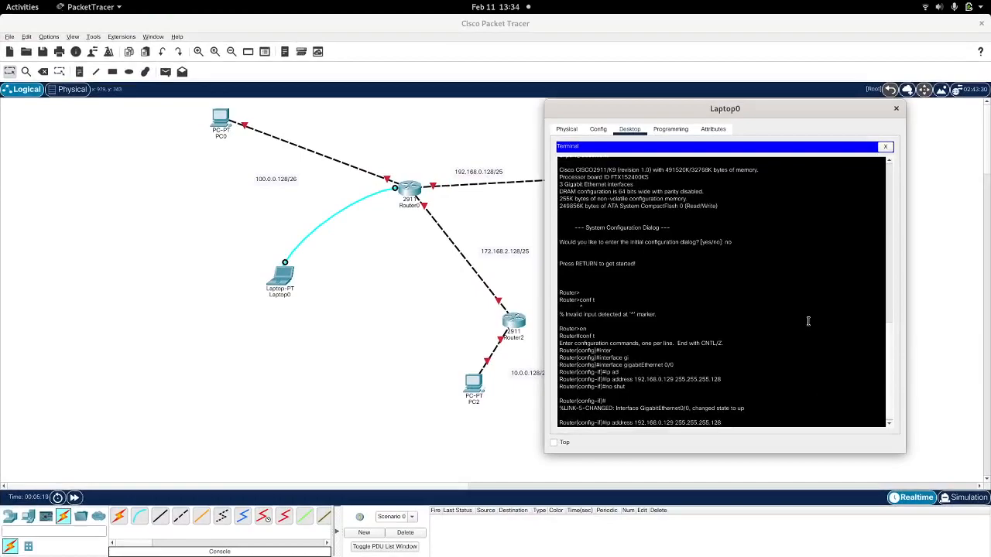
pyautogui.press('BackSpace')
pyautogui.write('2')
pyautogui.press('Return')
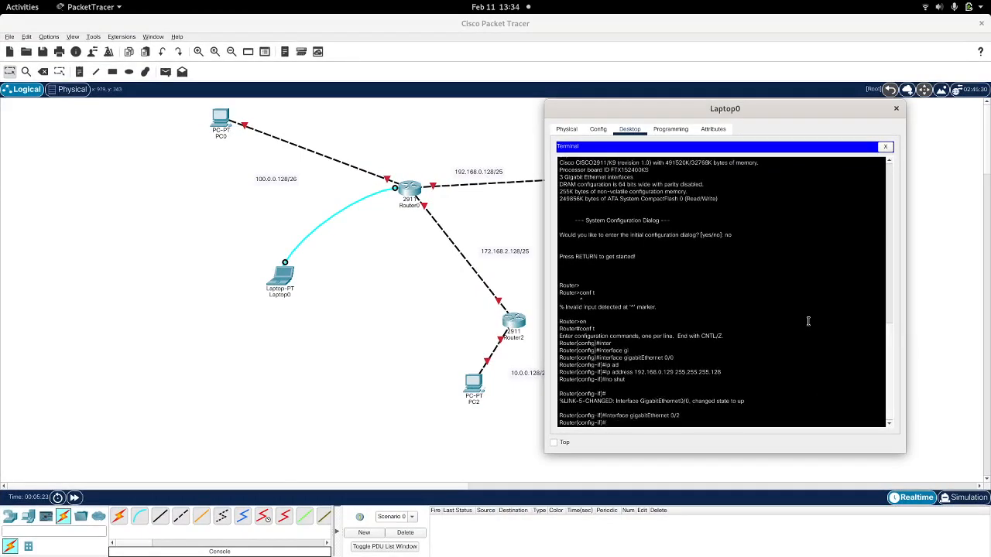
pyautogui.write('ip ad')
pyautogui.press('Tab')
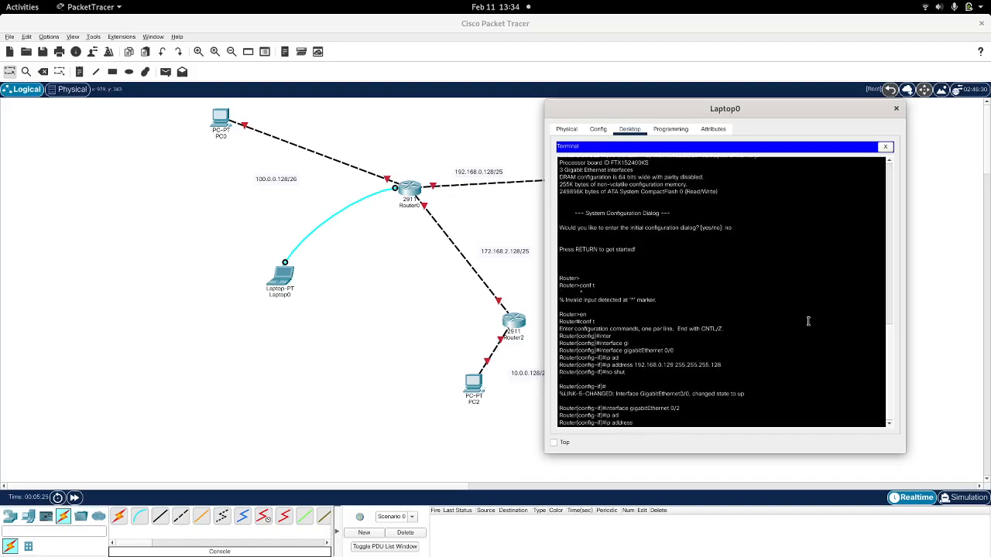
pyautogui.write('100.0.0.129 255.255.255.128')
pyautogui.press('Return')
pyautogui.write('no shut')
pyautogui.press('Return')
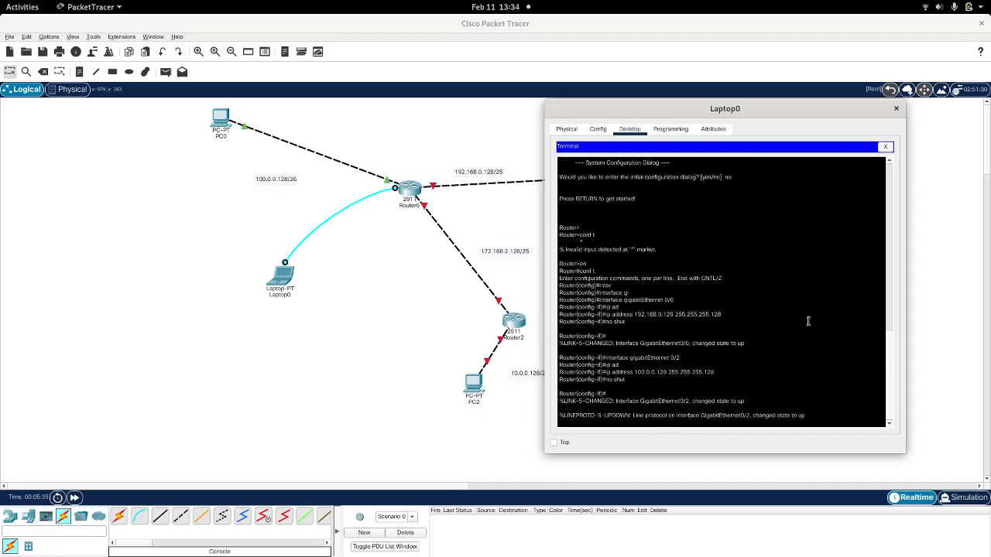
# Check which Router0 port serves the Router2 link and enter interface gigabitEthernet 0/1 configuration in the Laptop0 terminal.
pyautogui.click(426, 209)
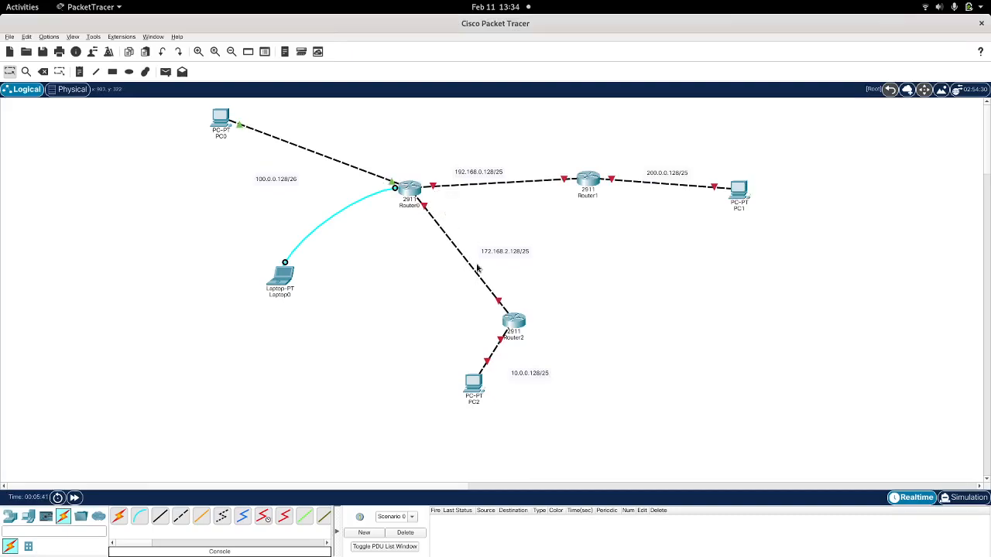
pyautogui.press('super')
pyautogui.click(704, 346)
pyautogui.write('no shut')
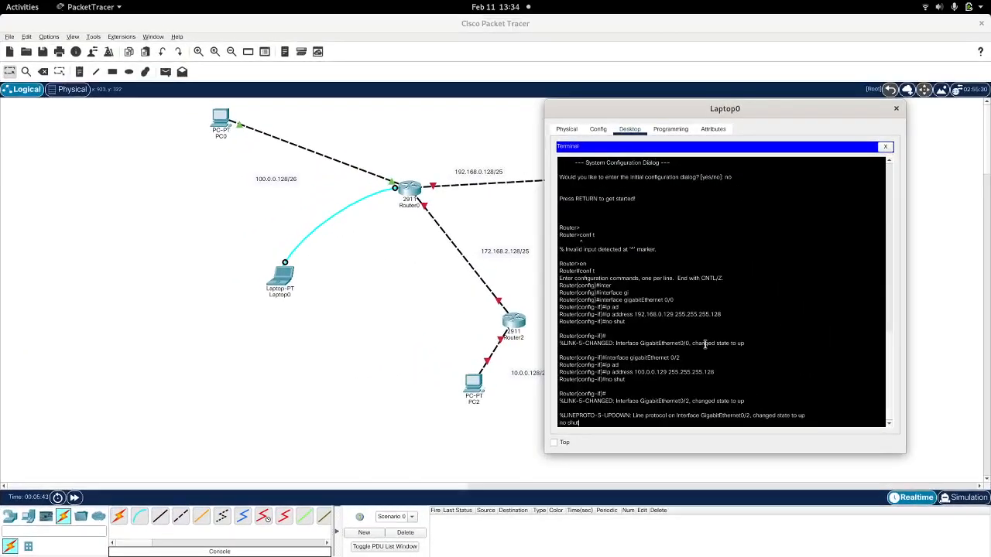
pyautogui.press('Up')
pyautogui.press('Up')
pyautogui.press('Up')
pyautogui.press('Up')
pyautogui.press('BackSpace')
pyautogui.write('1')
pyautogui.press('Return')
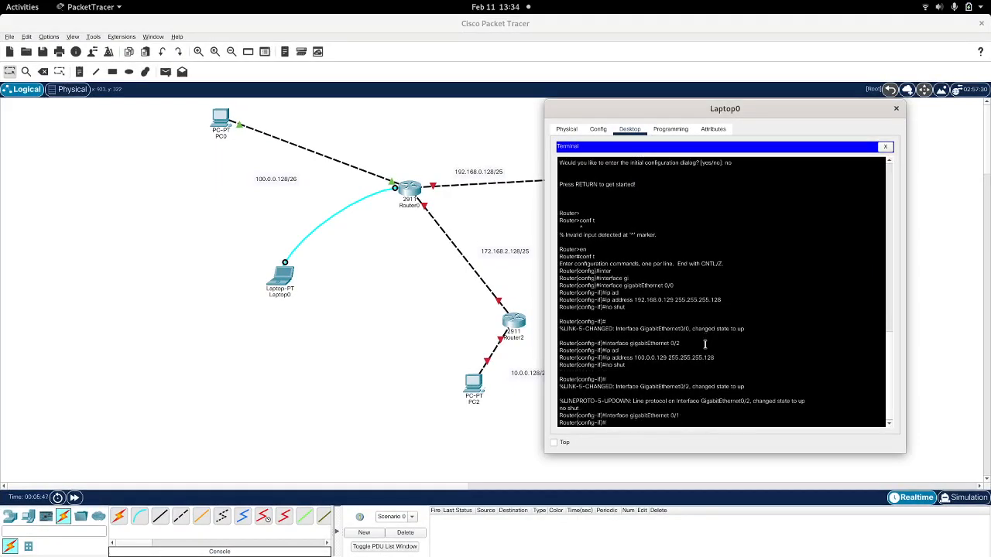
# Assign IP address 172.168.2.129 with mask 255.255.255.128 to Router0's gigabitEthernet 0/1 interface and enable it with no shut.
pyautogui.write('ip ad')
pyautogui.press('Tab')
pyautogui.write('100.0')
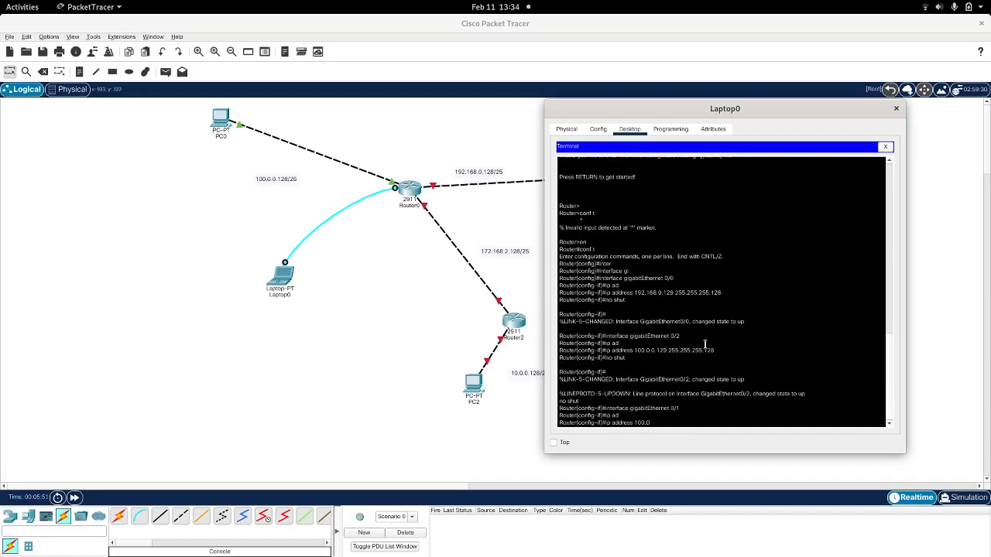
pyautogui.press('BackSpace')
pyautogui.press('BackSpace')
pyautogui.press('BackSpace')
pyautogui.press('BackSpace')
pyautogui.press('BackSpace')
pyautogui.write('172.168.2.129 255.255.255.128')
pyautogui.press('Return')
pyautogui.write('no shut')
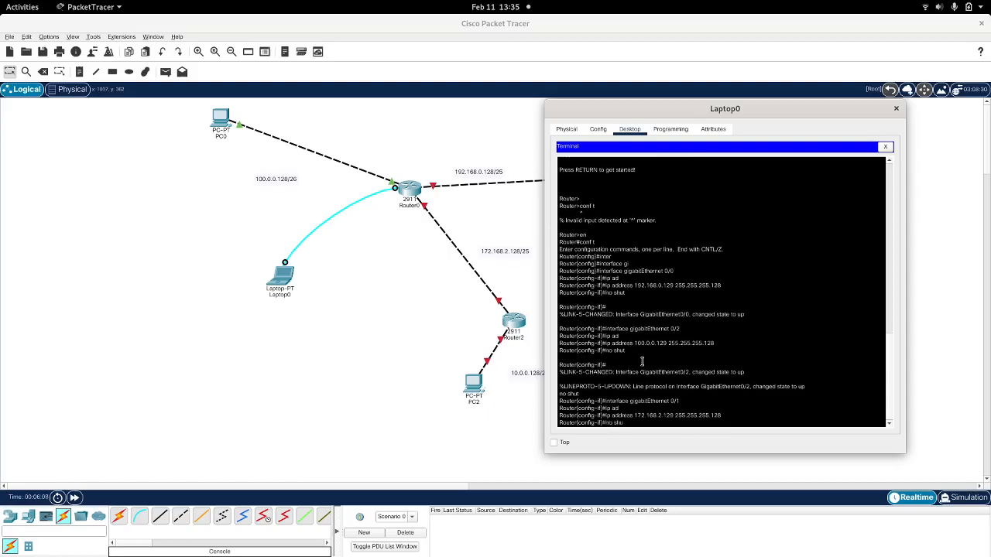
pyautogui.press('Return')
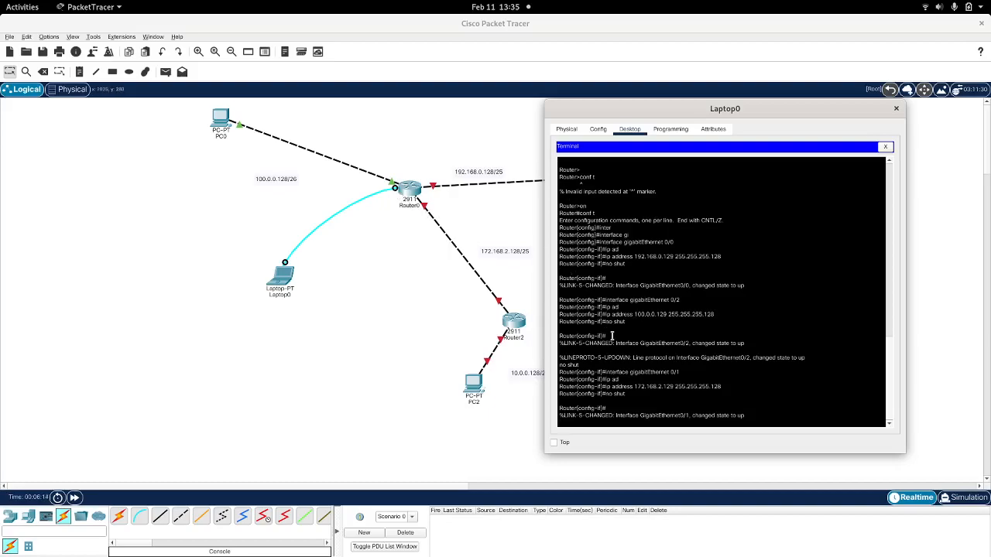
pyautogui.press('Return')
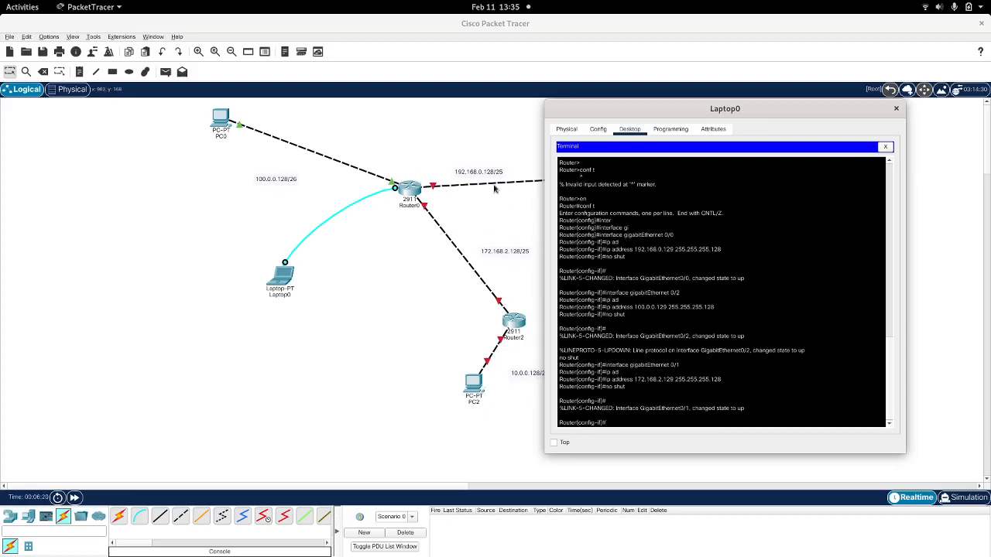
# Exit interface configuration on Router0 and start RIP routing with version 2.
pyautogui.write('exit')
pyautogui.press('Return')
pyautogui.press('Return')
pyautogui.press('Return')
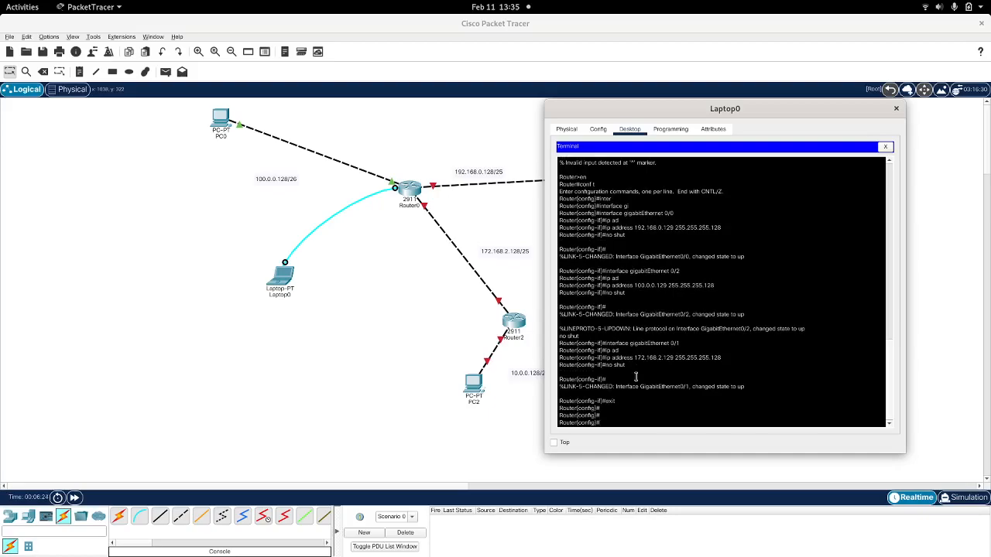
pyautogui.write('router rip')
pyautogui.press('Return')
pyautogui.write('vers')
pyautogui.press('Tab')
pyautogui.write('2')
pyautogui.press('Return')
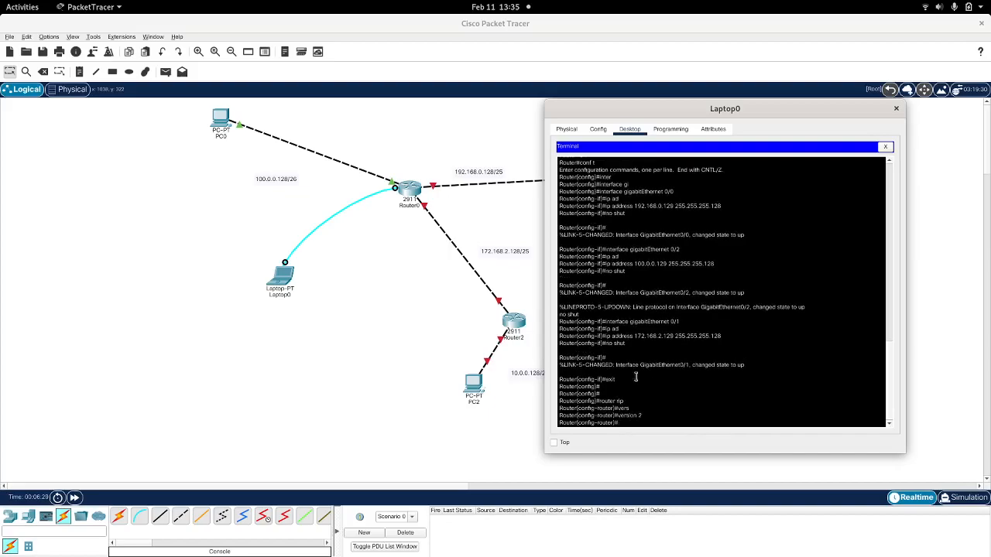
# Add network 172.168.2.128 to Router0's RIP configuration.
pyautogui.write('net')
pyautogui.press('Tab')
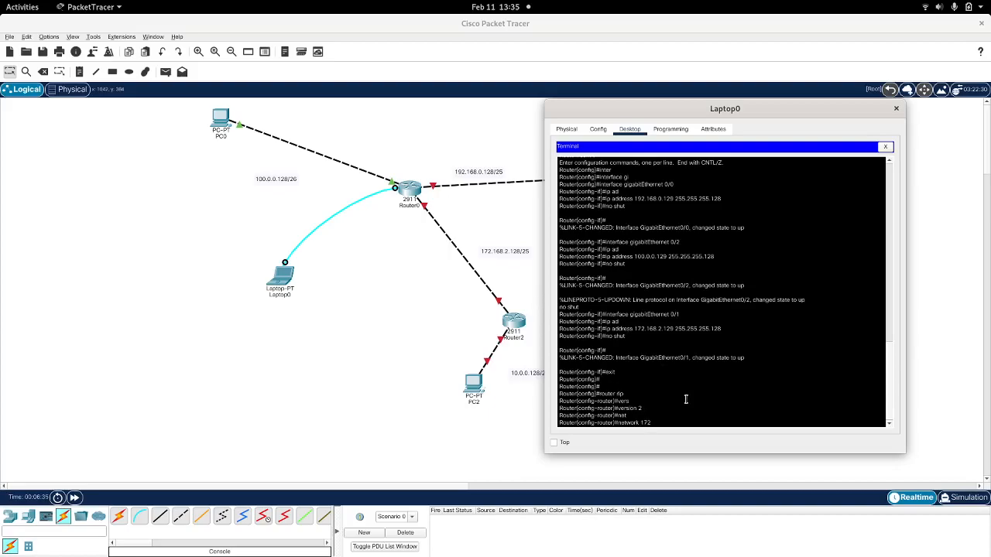
pyautogui.write('172.168.2.128')
pyautogui.press('Return')
# Add network 100.0.0.128 to Router0's RIP configuration.
pyautogui.press('Up')
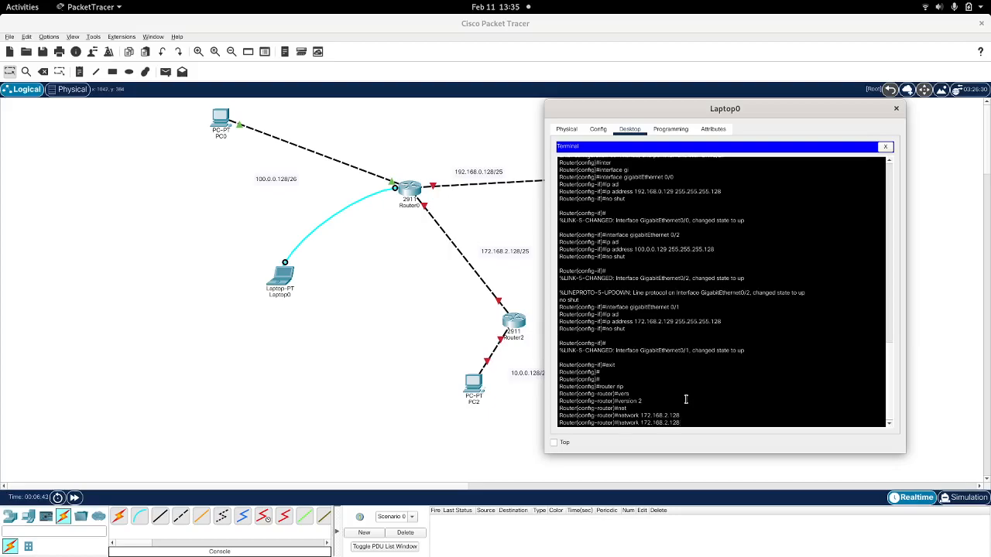
pyautogui.press('BackSpace')
pyautogui.press('BackSpace')
pyautogui.press('BackSpace')
pyautogui.press('BackSpace')
pyautogui.press('BackSpace')
pyautogui.press('BackSpace')
pyautogui.press('BackSpace')
pyautogui.press('BackSpace')
pyautogui.press('BackSpace')
pyautogui.press('BackSpace')
pyautogui.press('BackSpace')
pyautogui.press('BackSpace')
pyautogui.press('BackSpace')
pyautogui.write('100.0.0.128')
pyautogui.press('Return')
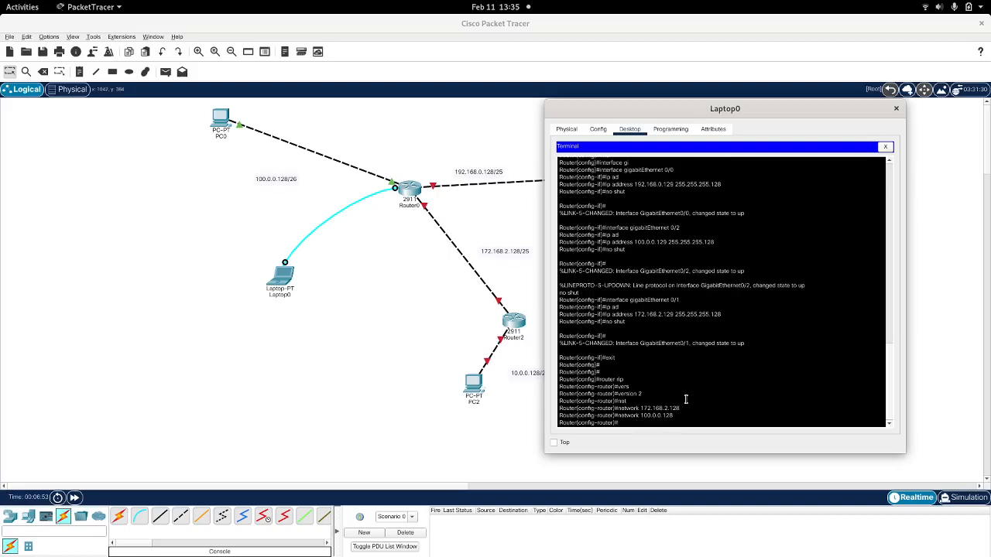
# Add network 192.168.0.128 to Router0's RIP configuration.
pyautogui.press('Up')
pyautogui.press('BackSpace')
pyautogui.press('BackSpace')
pyautogui.press('BackSpace')
pyautogui.press('BackSpace')
pyautogui.press('BackSpace')
pyautogui.press('BackSpace')
pyautogui.press('BackSpace')
pyautogui.press('BackSpace')
pyautogui.press('BackSpace')
pyautogui.write('192.168.0.128')
pyautogui.press('Return')
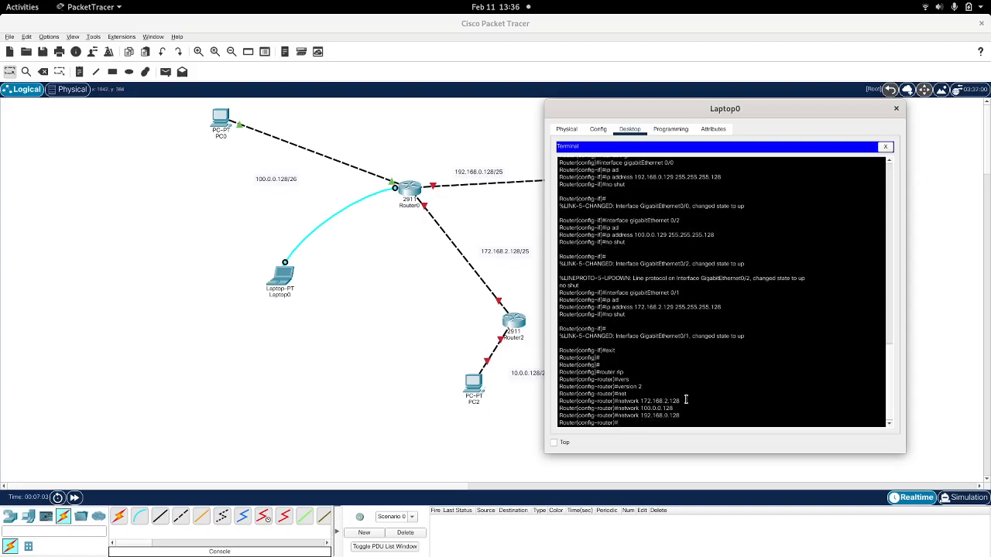
# Close the Laptop0 window and move the router end of its console cable from Router0 to Router2's Console port.
pyautogui.click(896, 109)
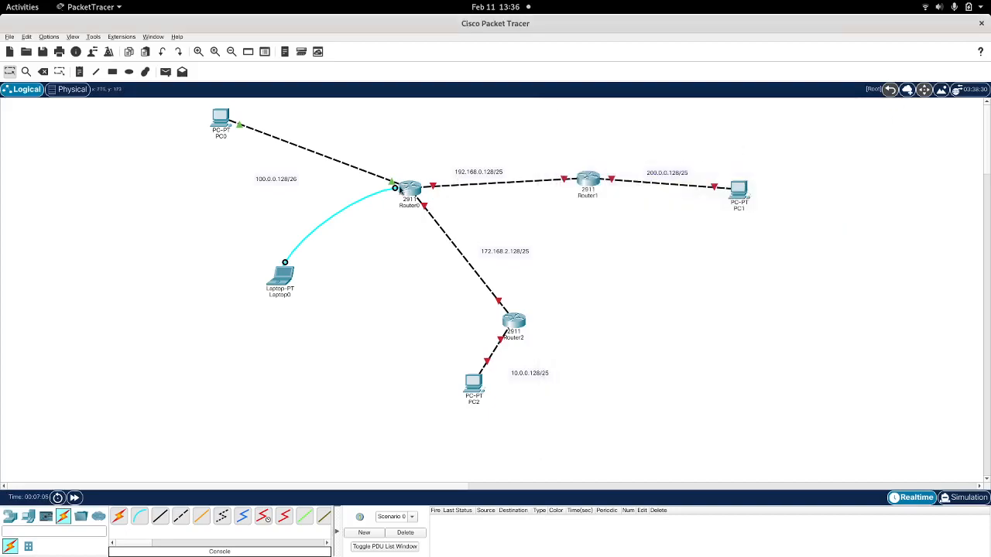
pyautogui.click(395, 188)
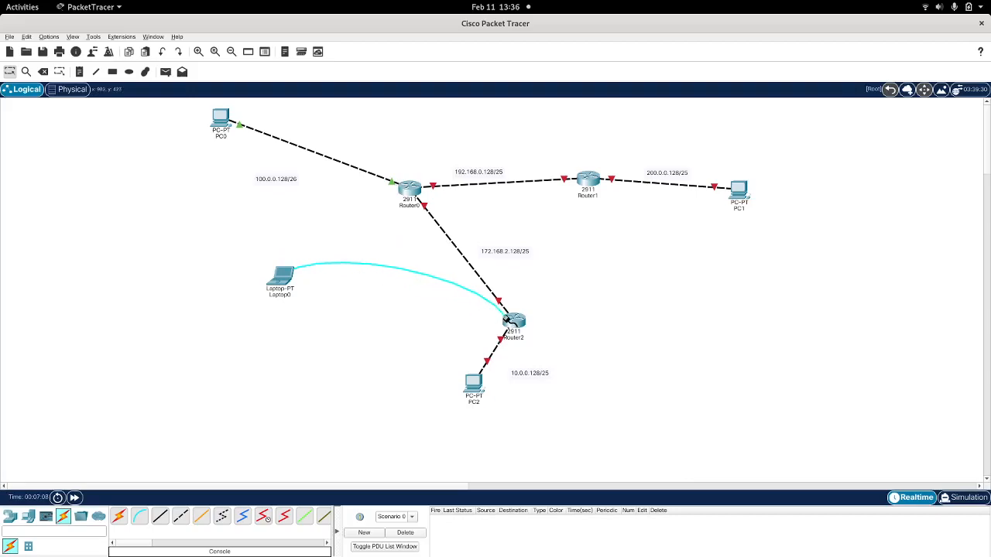
pyautogui.click(513, 322)
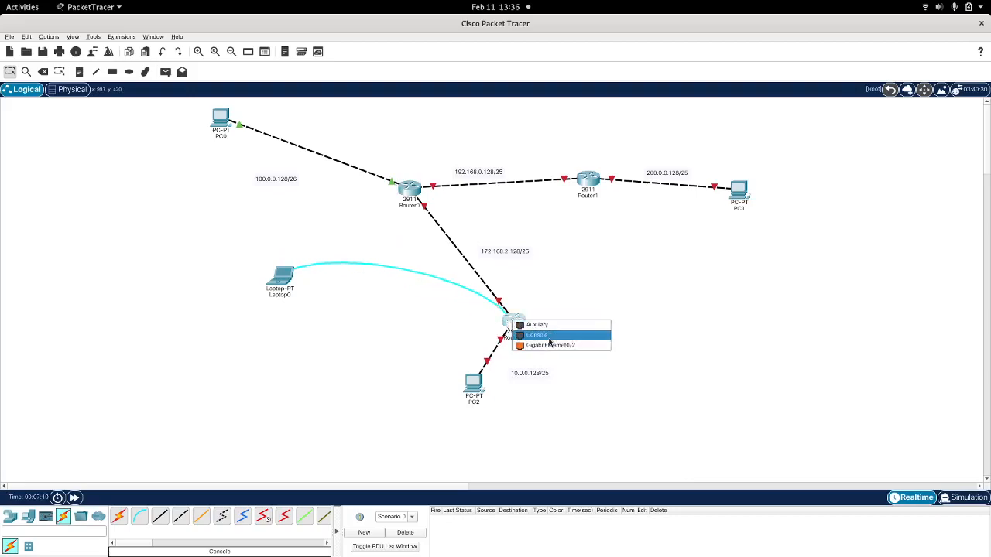
pyautogui.click(518, 335)
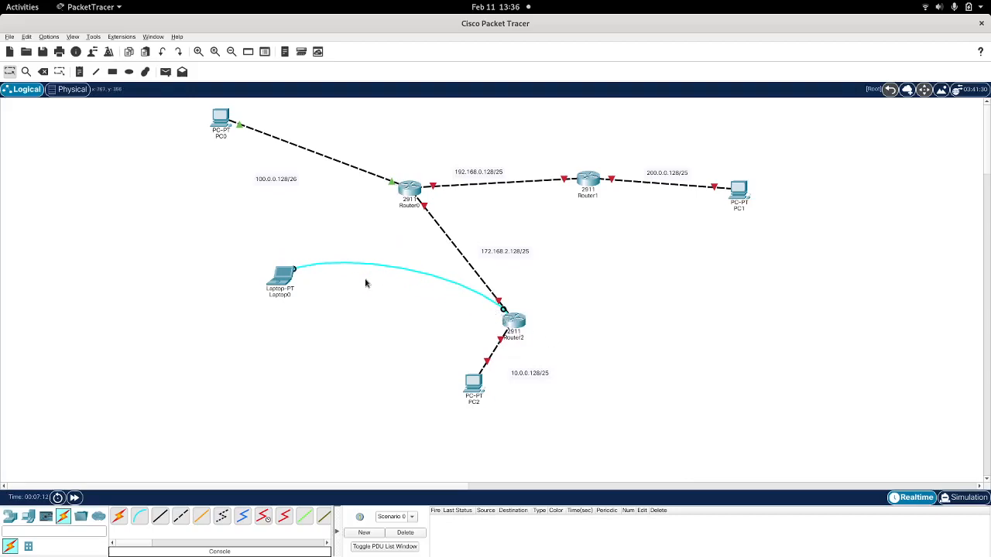
# Move Laptop0 lower and further left in the workspace, level with PC2.
pyautogui.click(283, 280)
pyautogui.moveTo(282, 280); pyautogui.dragTo(204, 386)
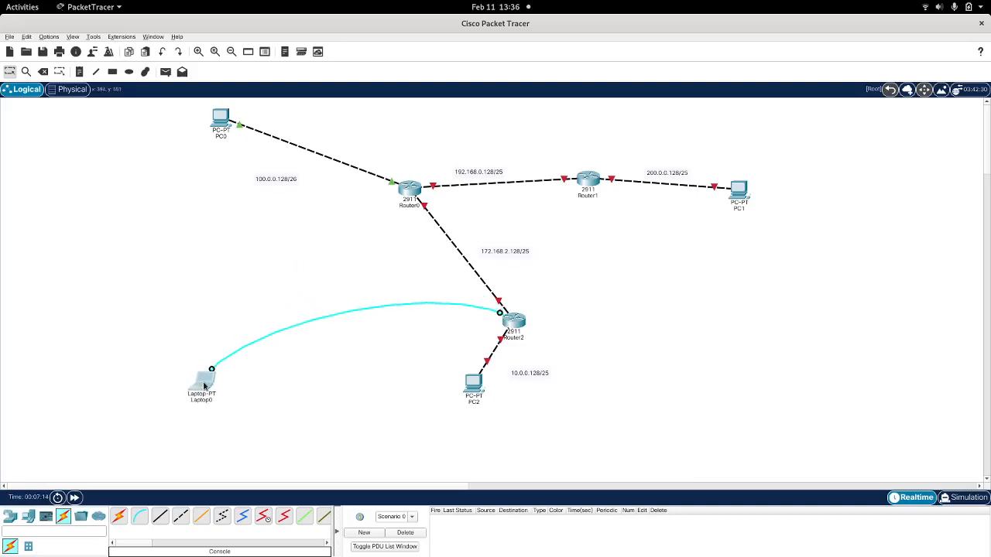
pyautogui.click(205, 383)
pyautogui.click(667, 102)
# Check which Router2 port serves the Router0 link by detaching the cable end, and reattach it to GigabitEthernet0/0.
pyautogui.click(499, 301)
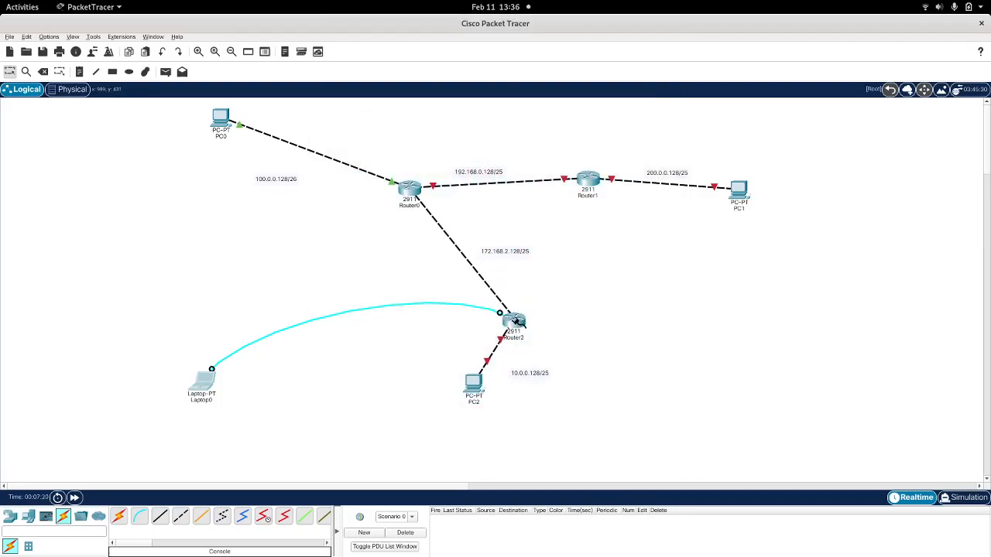
pyautogui.click(514, 320)
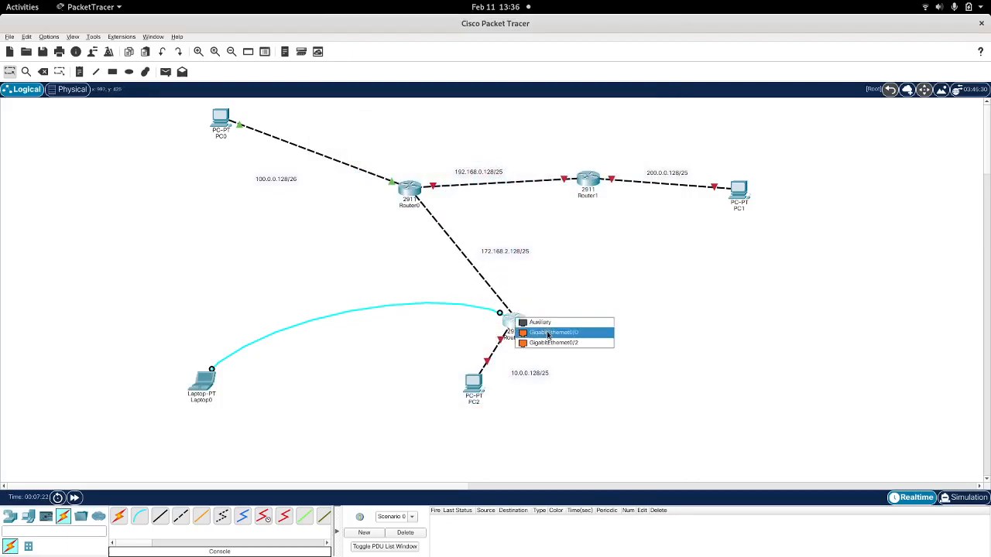
pyautogui.click(549, 334)
# Open Laptop0's terminal with the default port settings, decline the initial configuration dialog, and enter Router2's global configuration mode.
pyautogui.click(204, 375)
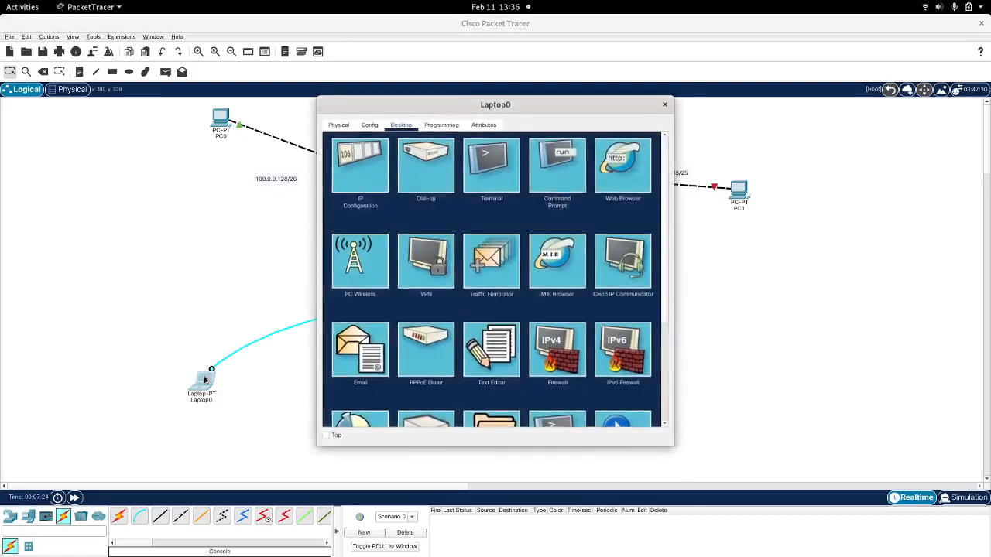
pyautogui.click(491, 165)
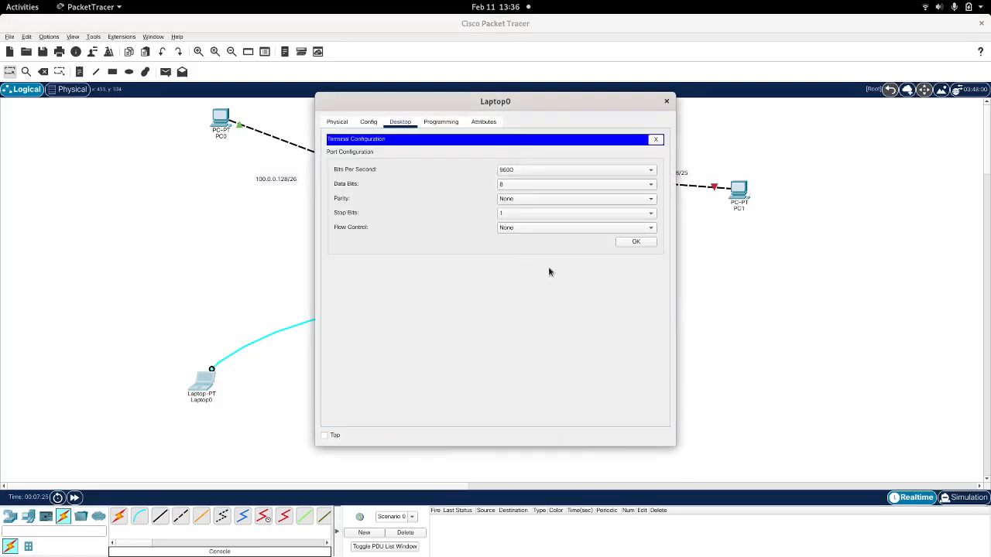
pyautogui.click(633, 242)
pyautogui.write('no')
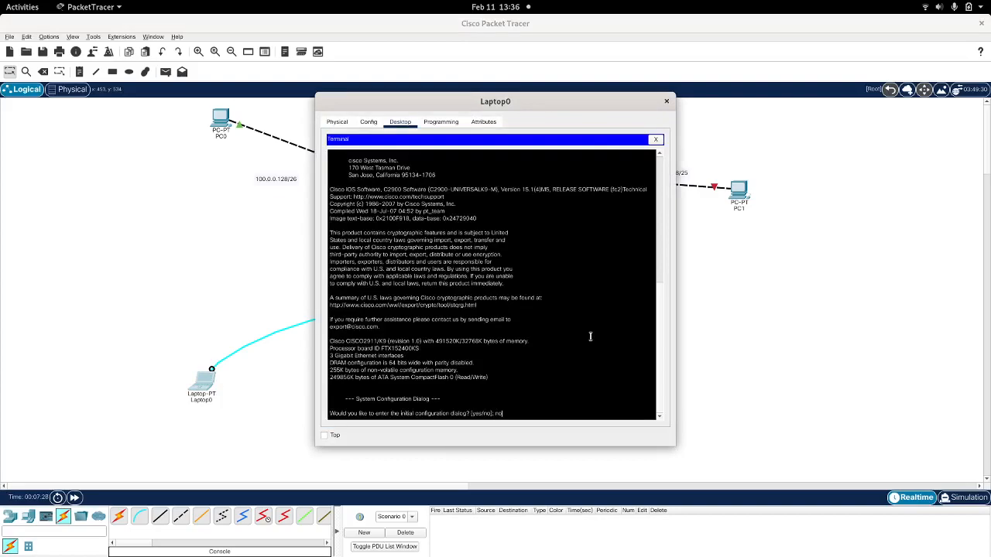
pyautogui.press('Return')
pyautogui.press('Return')
pyautogui.write('en')
pyautogui.press('Return')
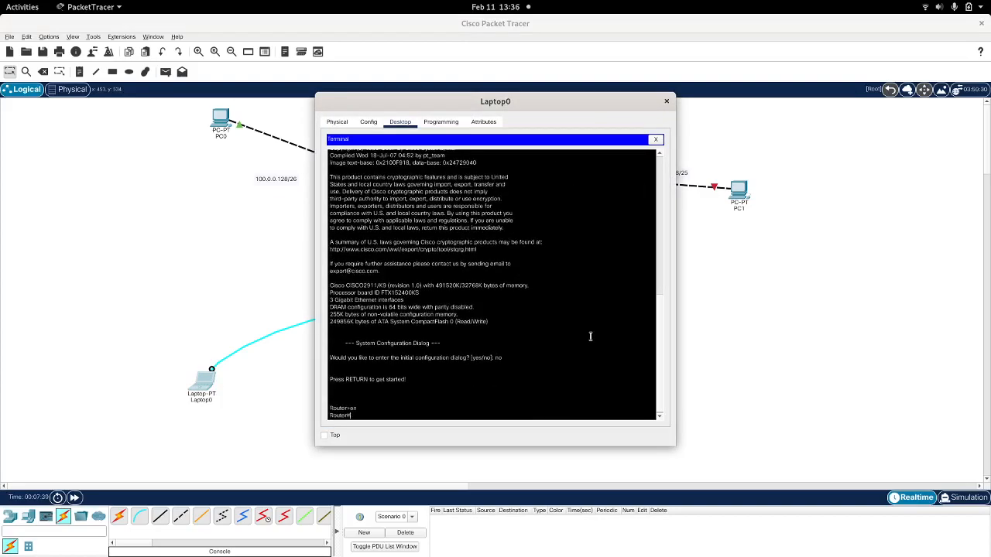
pyautogui.write('conf t')
pyautogui.press('Return')
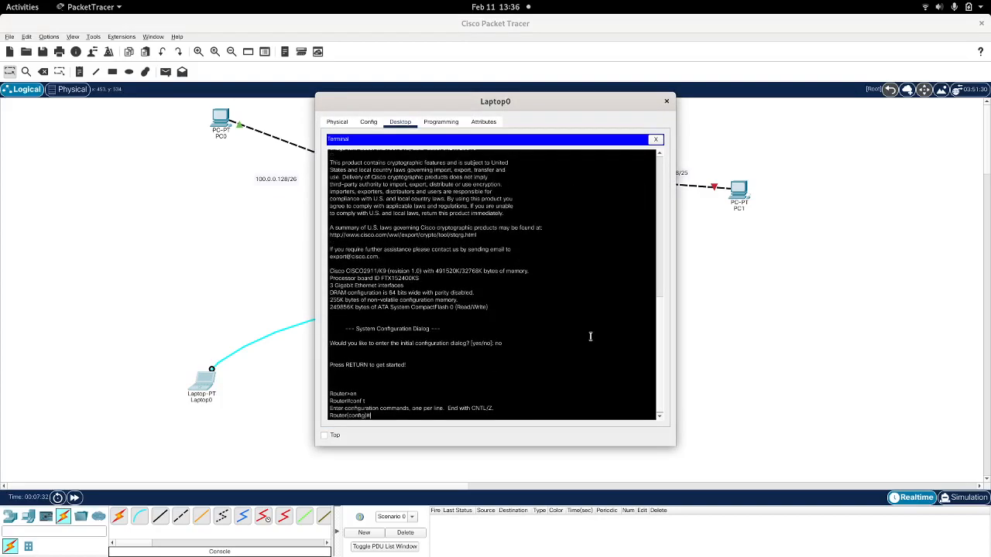
# Configure Router2's interface gigabitEthernet 0/0 with IP address 172.168.2.130 and mask 255.255.255.128.
pyautogui.write('config)#inter')
pyautogui.press('Tab')
pyautogui.moveTo(465, 102); pyautogui.dragTo(701, 113)
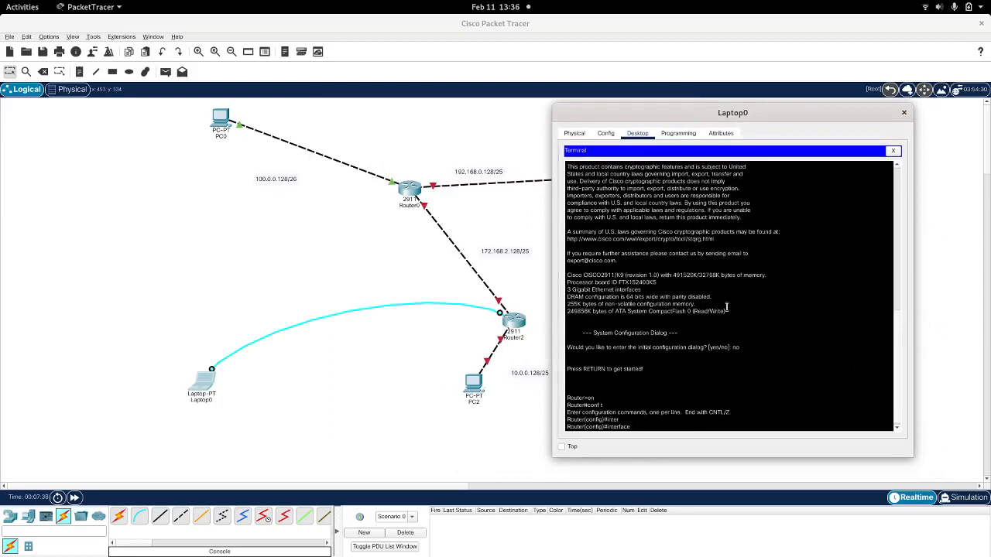
pyautogui.write('gi')
pyautogui.press('Tab')
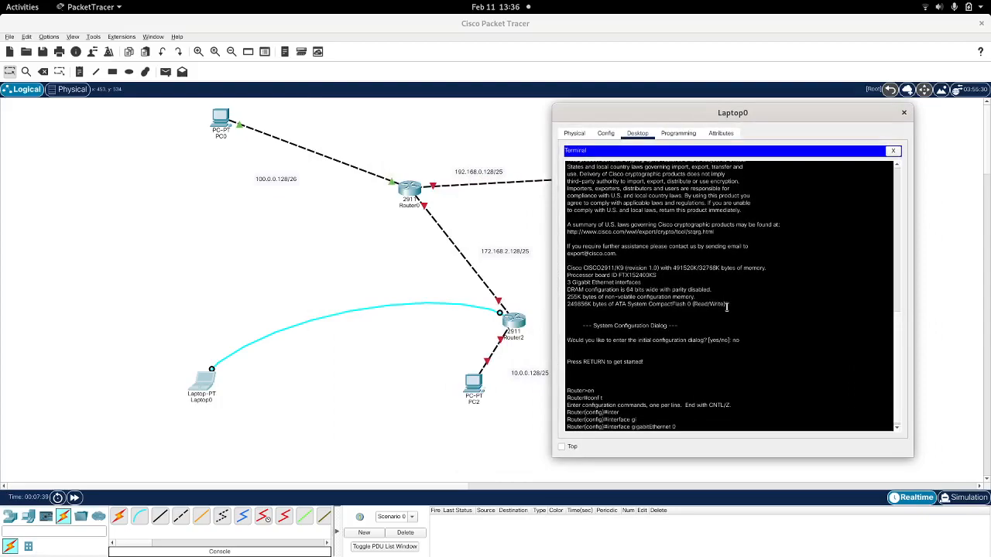
pyautogui.write('0/0')
pyautogui.press('Return')
pyautogui.write('ip')
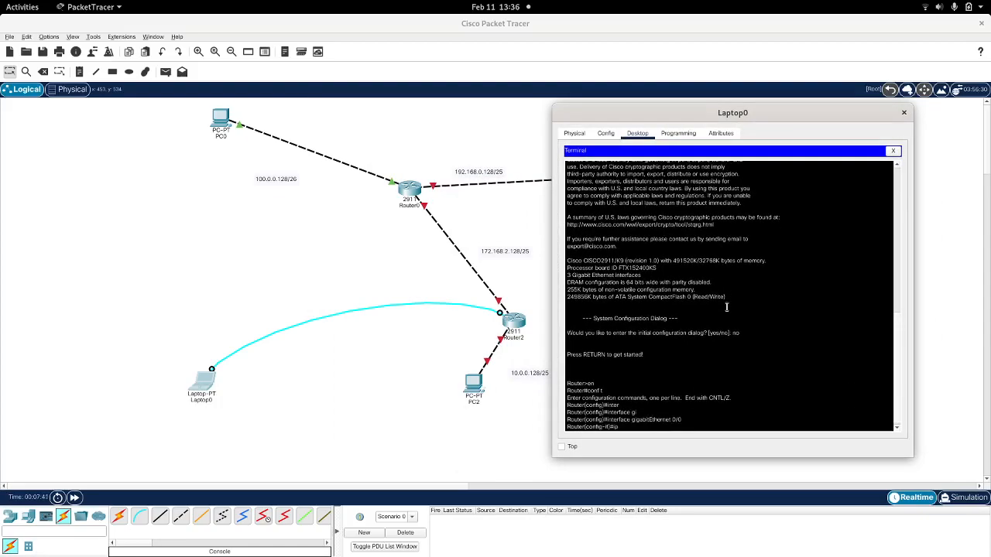
pyautogui.write(' ad')
pyautogui.press('Tab')
pyautogui.write('172.168.2.130')
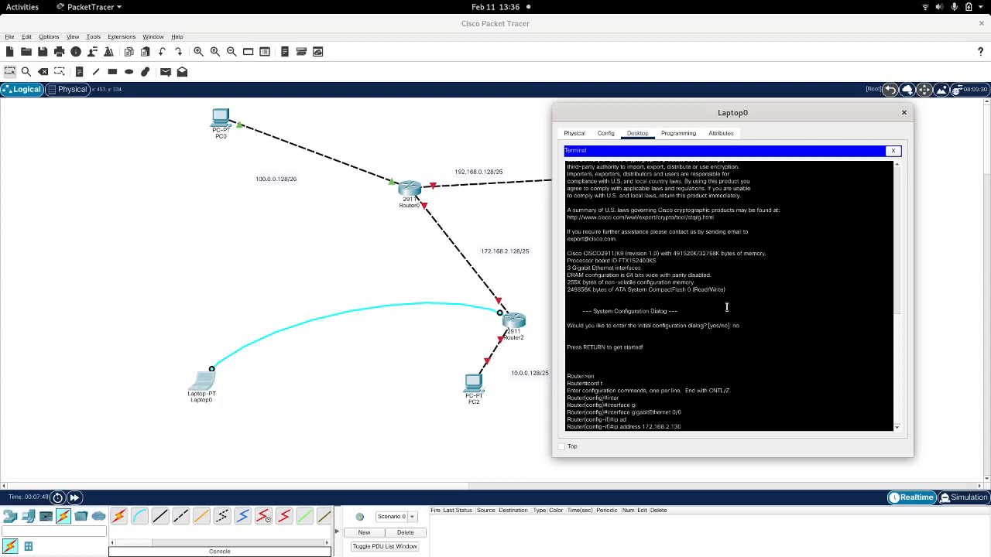
pyautogui.write(' 255.255.255.128')
pyautogui.press('Return')
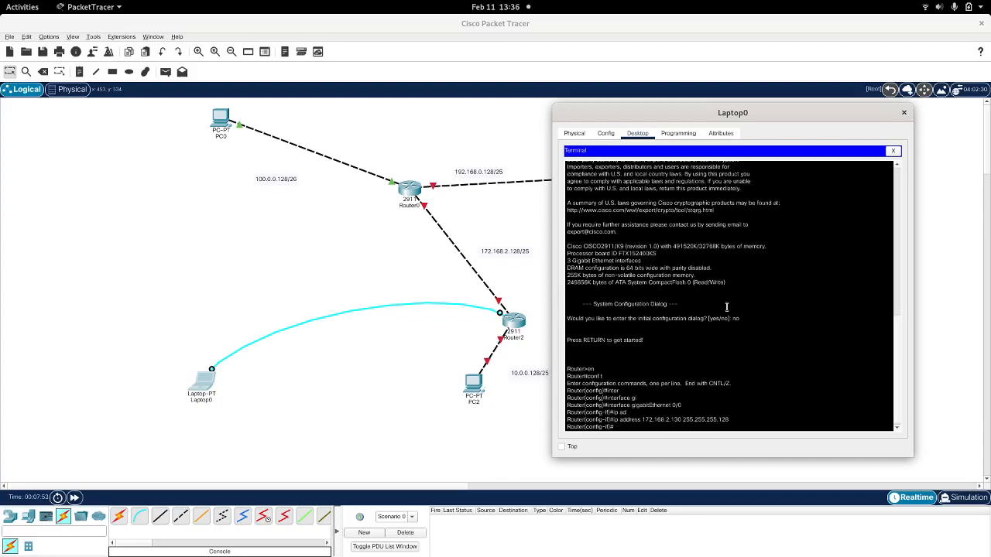
# Check which Router2 port serves the PC2 link, reattach the cable to GigabitEthernet0/1, and return to the Laptop0 terminal.
pyautogui.click(518, 360)
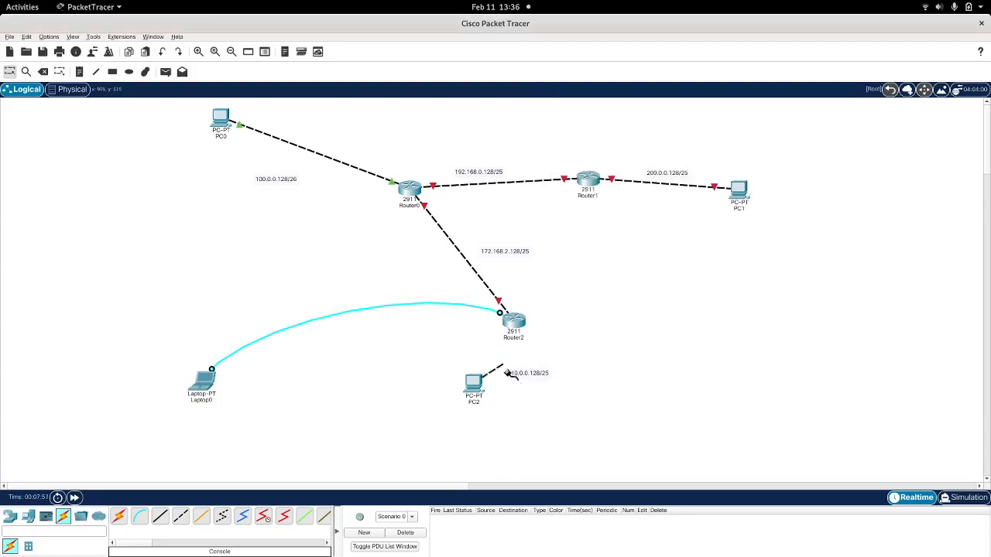
pyautogui.click(513, 322)
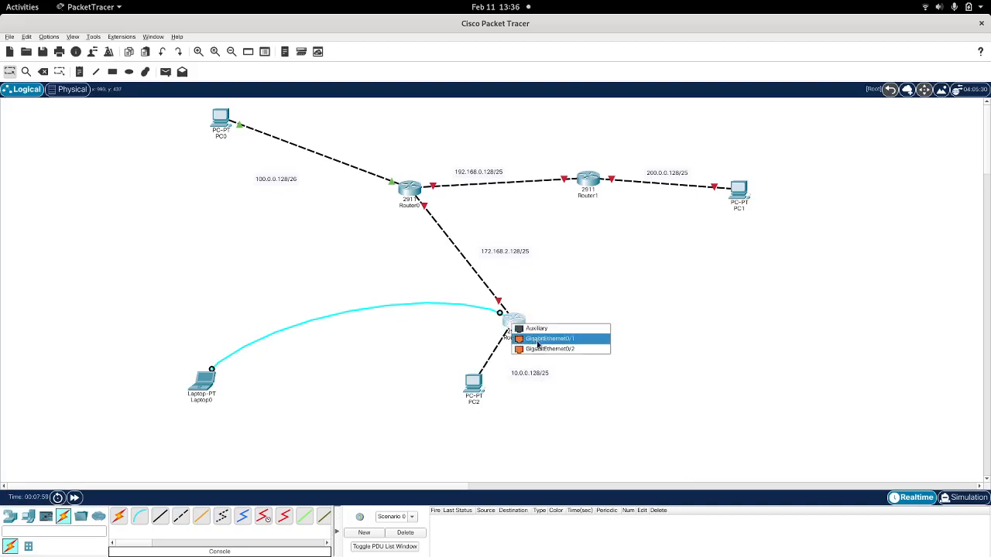
pyautogui.click(538, 342)
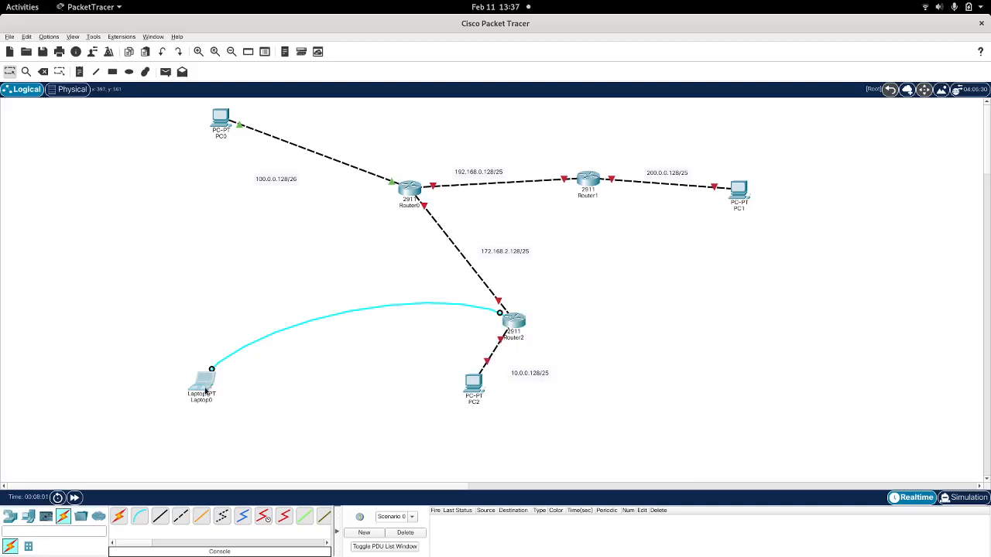
pyautogui.moveTo(213, 383); pyautogui.dragTo(213, 388)
pyautogui.press('super')
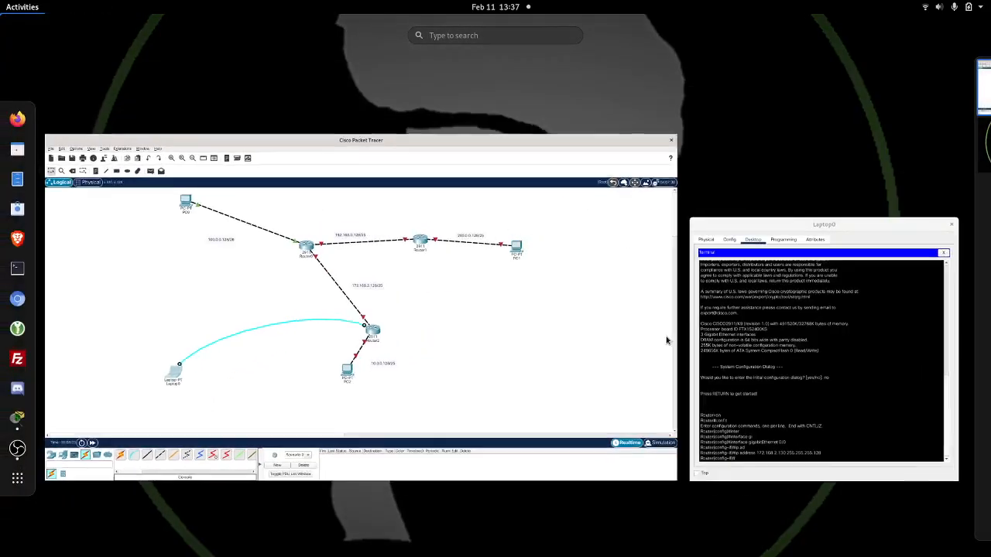
pyautogui.click(822, 374)
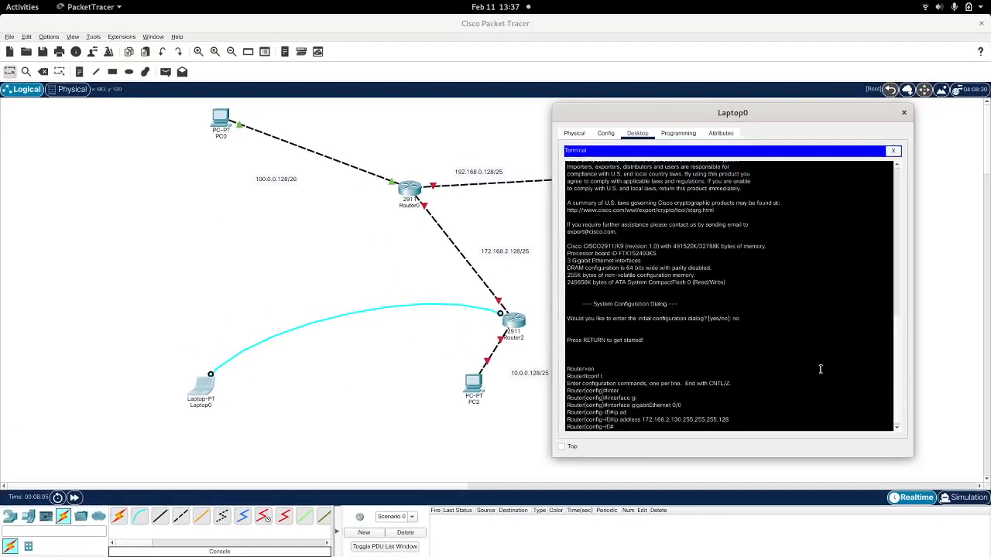
# Select Router2's interface gigabitEthernet 0/1 and try to assign it IP address 10.0.0.128 without a mask.
pyautogui.press('Up')
pyautogui.press('Up')
pyautogui.press('Return')
pyautogui.write('ip ad')
pyautogui.press('Tab')
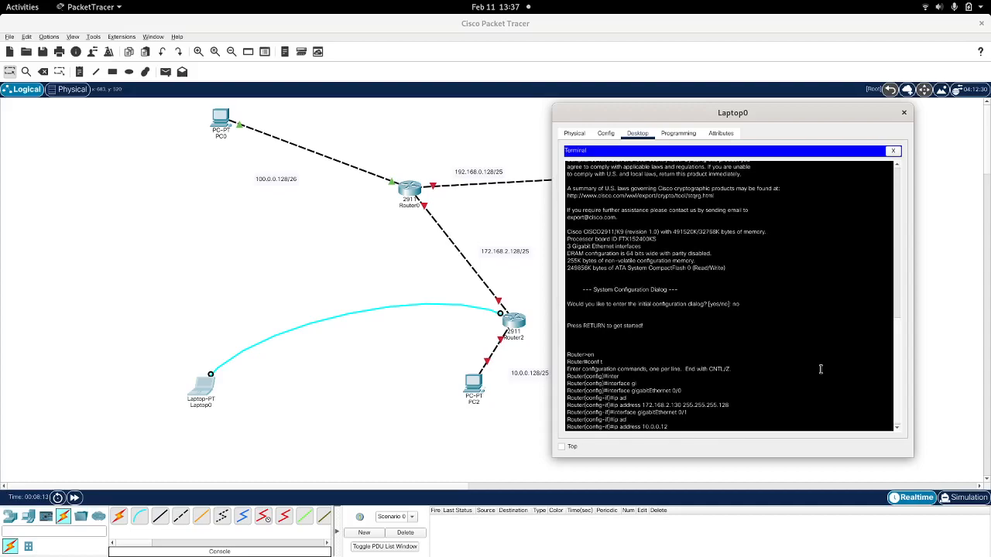
pyautogui.press('Return')
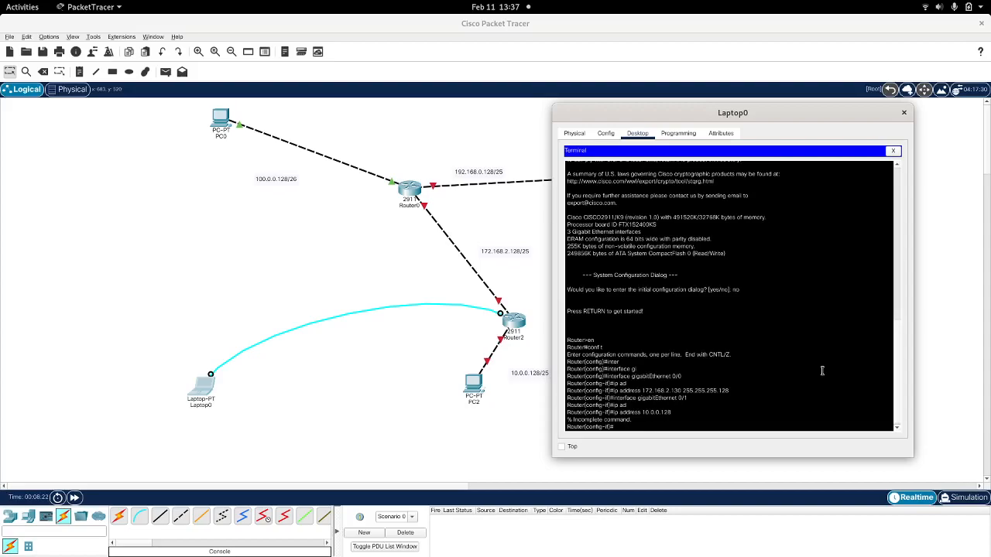
# Reselect interface gigabitEthernet 0/1 and try to assign IP address 10.0.0.128, first without a mask, then with mask 255.255.255.128.
pyautogui.press('Up')
pyautogui.press('Up')
pyautogui.press('Up')
pyautogui.press('Return')
pyautogui.write('ip address 10.0.0.128')
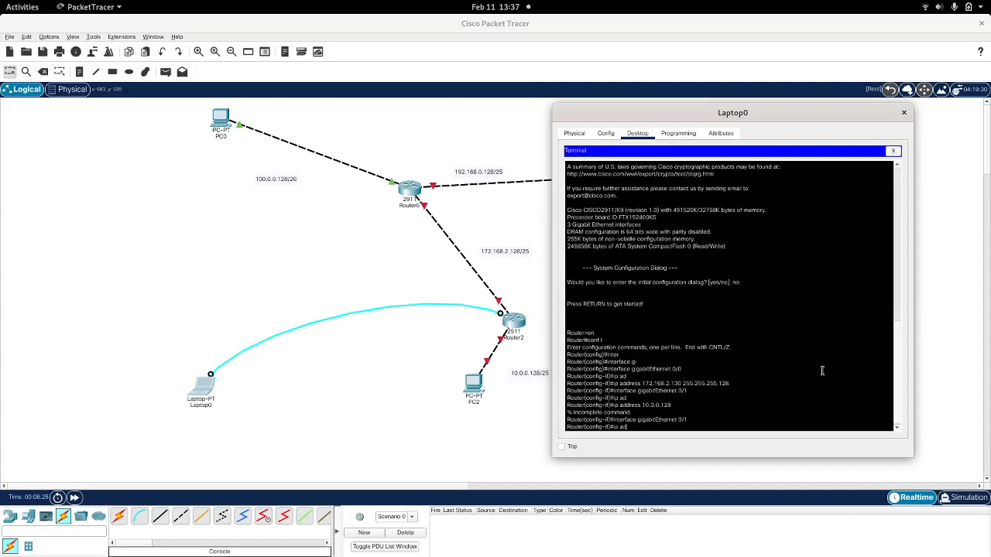
pyautogui.press('Tab')
pyautogui.write('10')
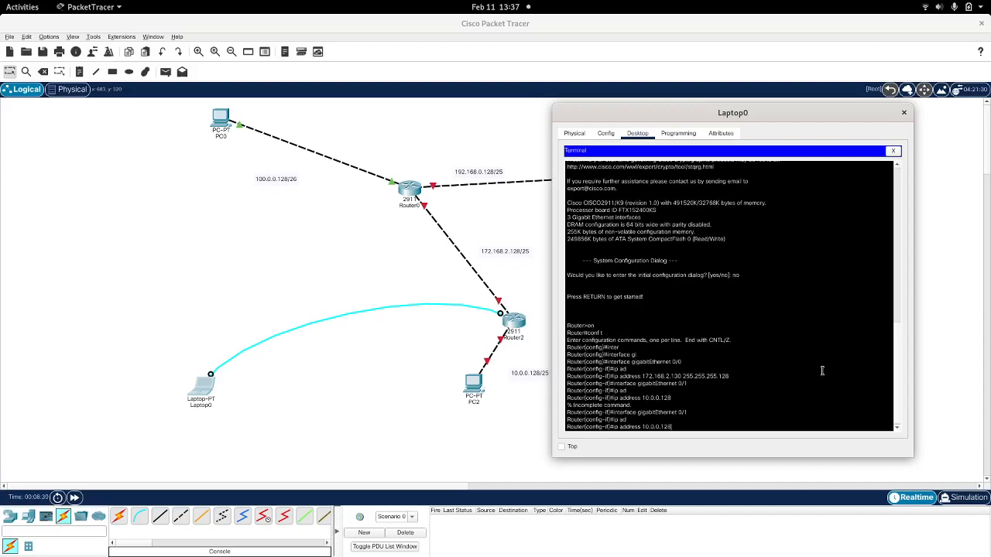
pyautogui.write('.0.0.128')
pyautogui.press('Return')
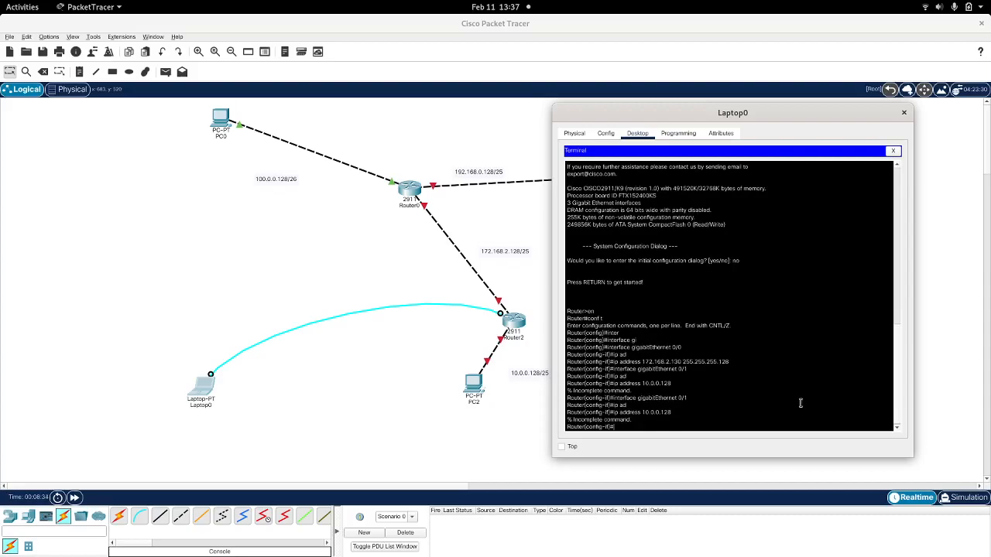
pyautogui.press('Up')
pyautogui.write('255.255.255.128')
pyautogui.press('Return')
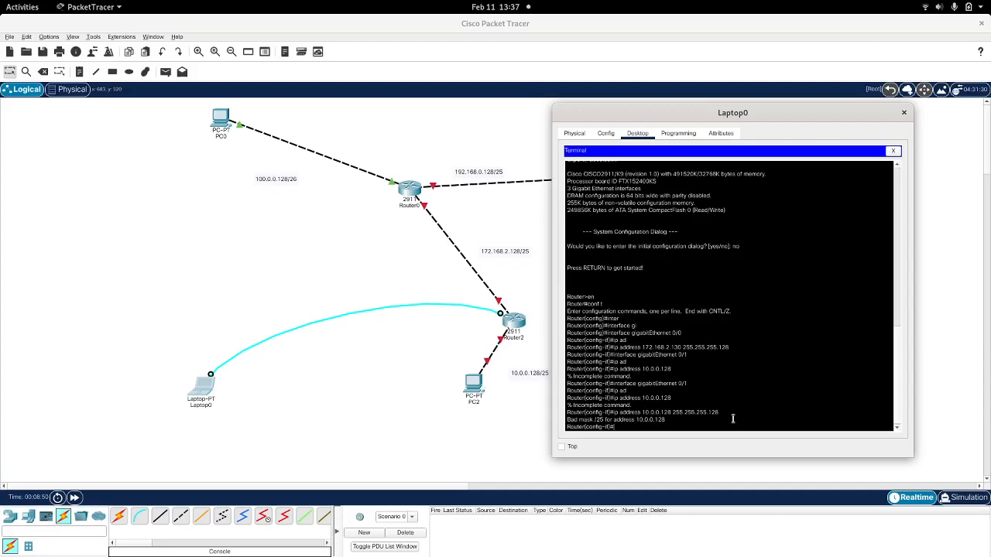
# Assign IP address 10.0.0.130 with mask 255.255.255.128 to Router2's gigabitEthernet 0/1 and enable the interface.
pyautogui.press('Up')
pyautogui.press('BackSpace')
pyautogui.write('9')
pyautogui.press('BackSpace')
pyautogui.press('BackSpace')
pyautogui.write('30')
pyautogui.press('Return')
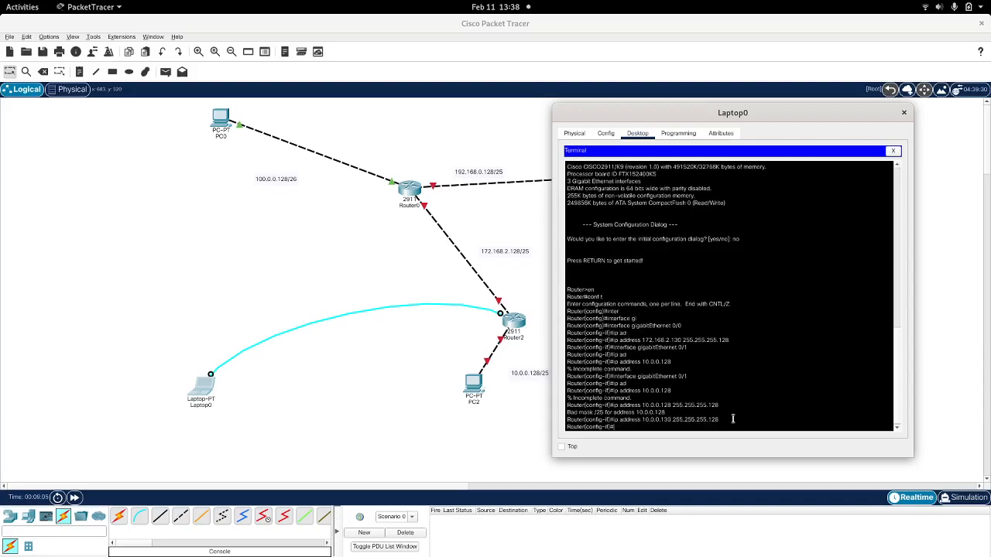
pyautogui.write('no shut')
pyautogui.press('Return')
pyautogui.press('Return')
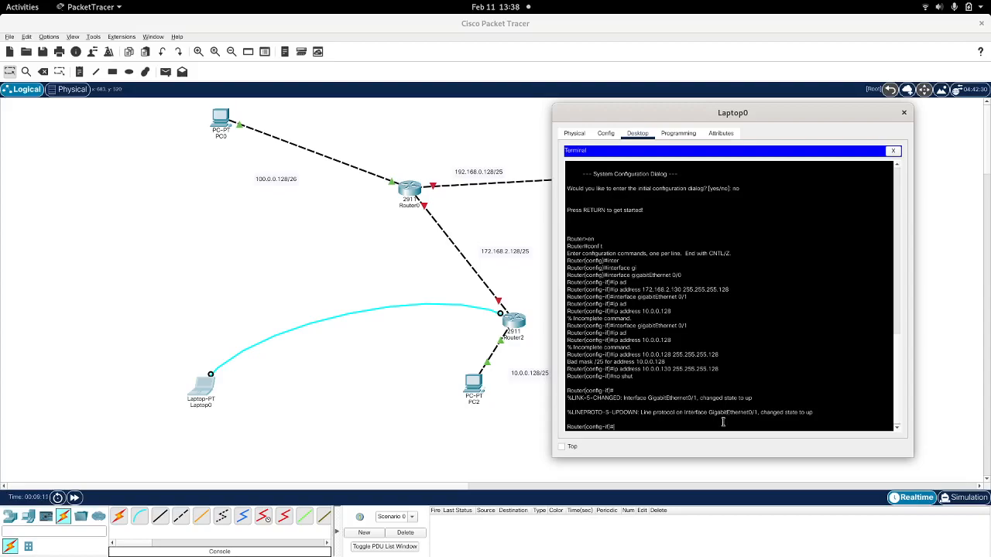
pyautogui.write('show ru')
pyautogui.press('Tab')
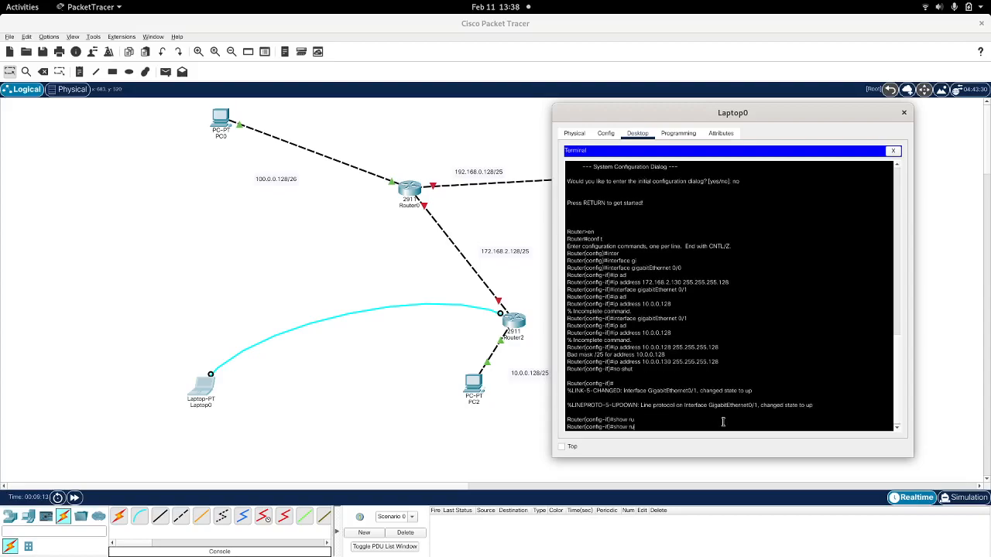
pyautogui.press('BackSpace')
pyautogui.press('BackSpace')
pyautogui.press('BackSpace')
pyautogui.press('BackSpace')
pyautogui.press('BackSpace')
pyautogui.press('BackSpace')
# Recheck the Router2 port of the Router0 link, reattach the cable to GigabitEthernet0/0, and return to Laptop0's terminal.
pyautogui.click(505, 310)
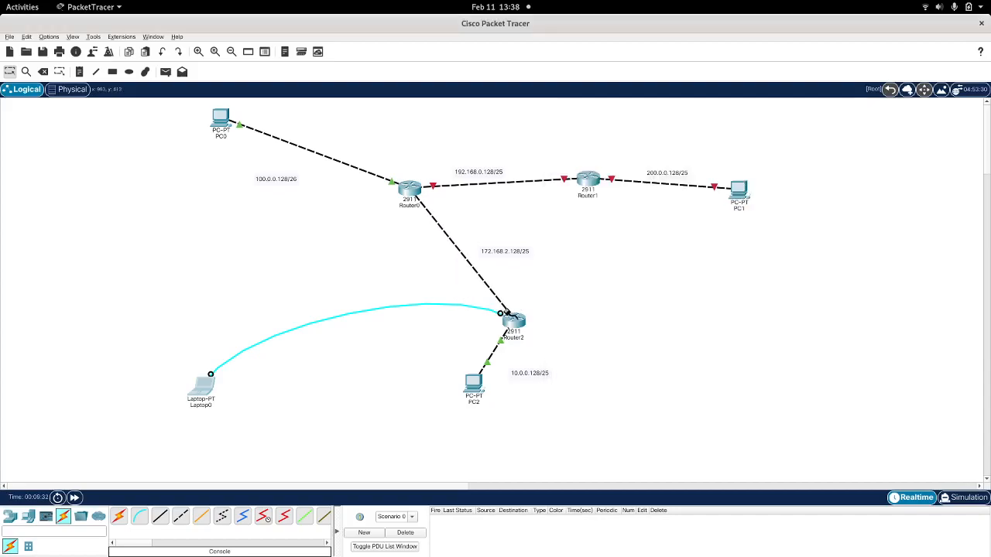
pyautogui.click(511, 319)
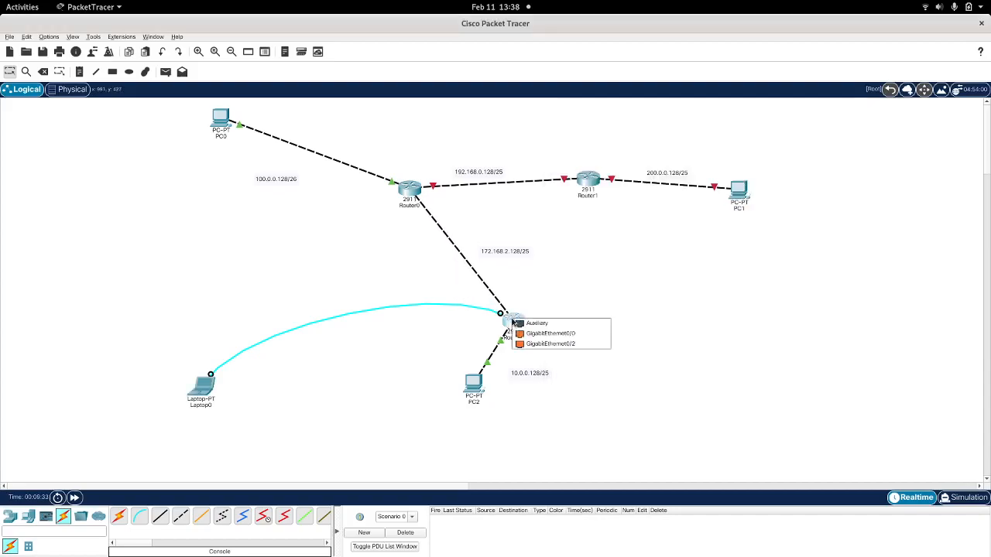
pyautogui.click(542, 335)
pyautogui.click(202, 388)
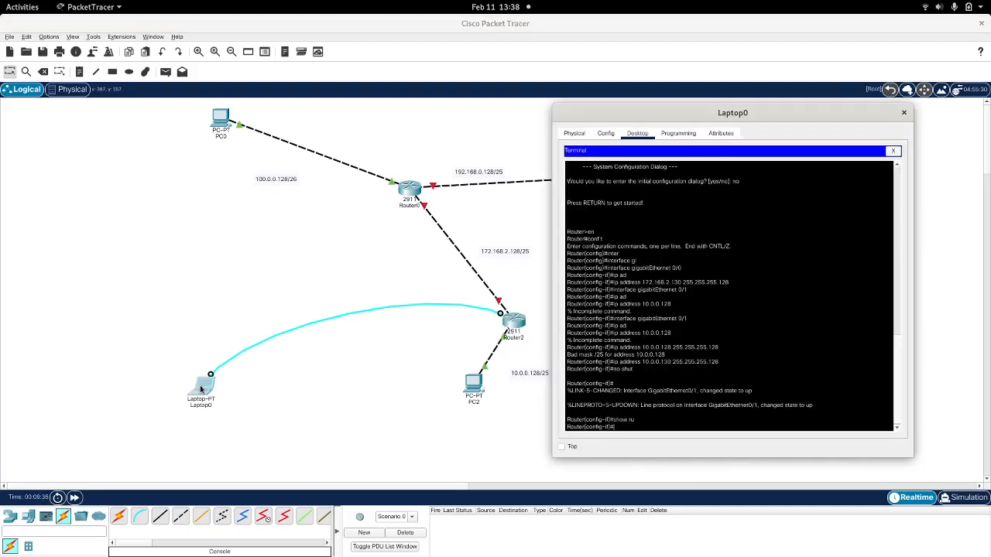
pyautogui.click(735, 334)
# Select Router2's interface gigabitEthernet 0/0 and assign it IP address 172.168.2.130 with mask 255.255.255.128.
pyautogui.press('Up')
pyautogui.press('Up')
pyautogui.press('Up')
pyautogui.press('Up')
pyautogui.press('Up')
pyautogui.press('Up')
pyautogui.press('BackSpace')
pyautogui.write('0')
pyautogui.press('Return')
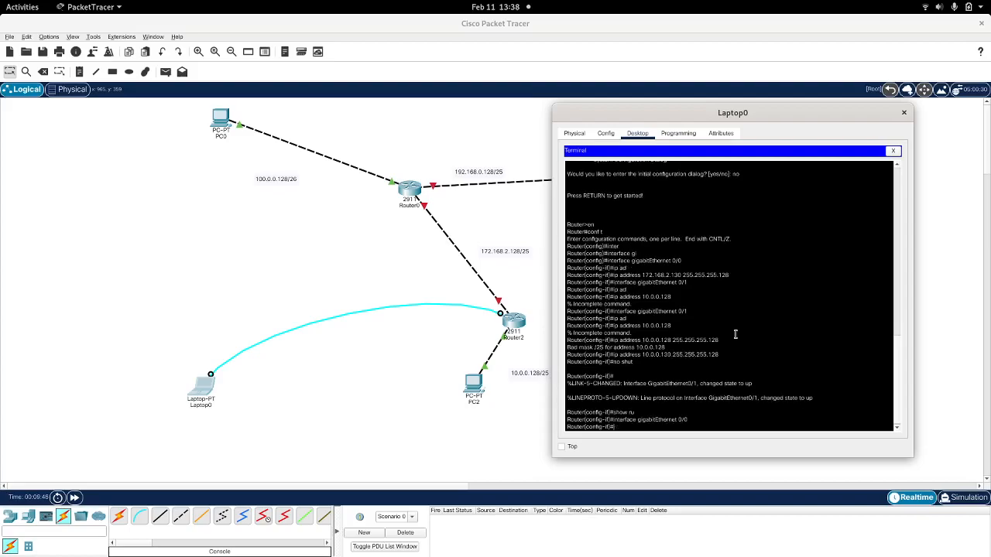
pyautogui.write('ip ad')
pyautogui.press('Tab')
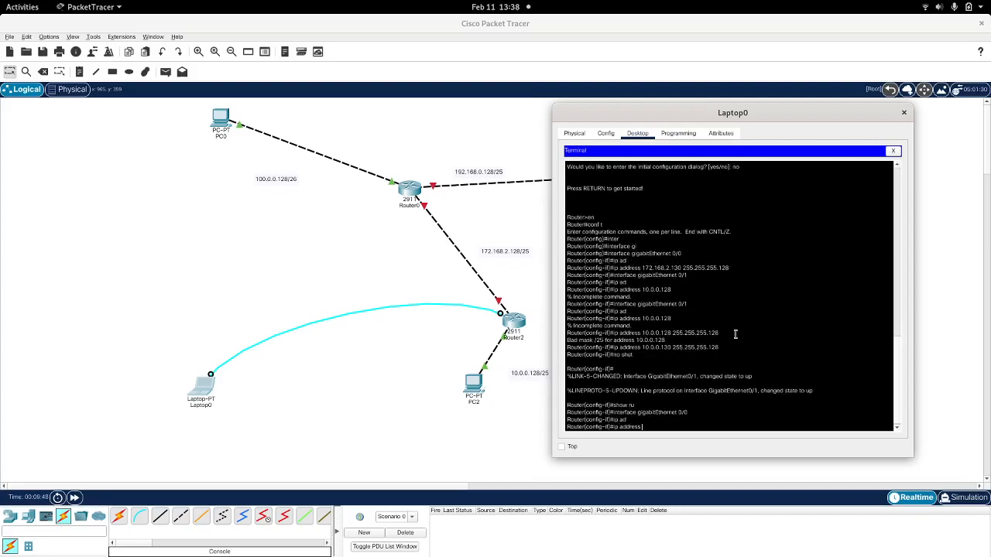
pyautogui.write('172.168.2.130 255.255.255.128')
pyautogui.press('Return')
# Enable Router2's gigabitEthernet 0/0 interface and return to global configuration mode.
pyautogui.write('no shu')
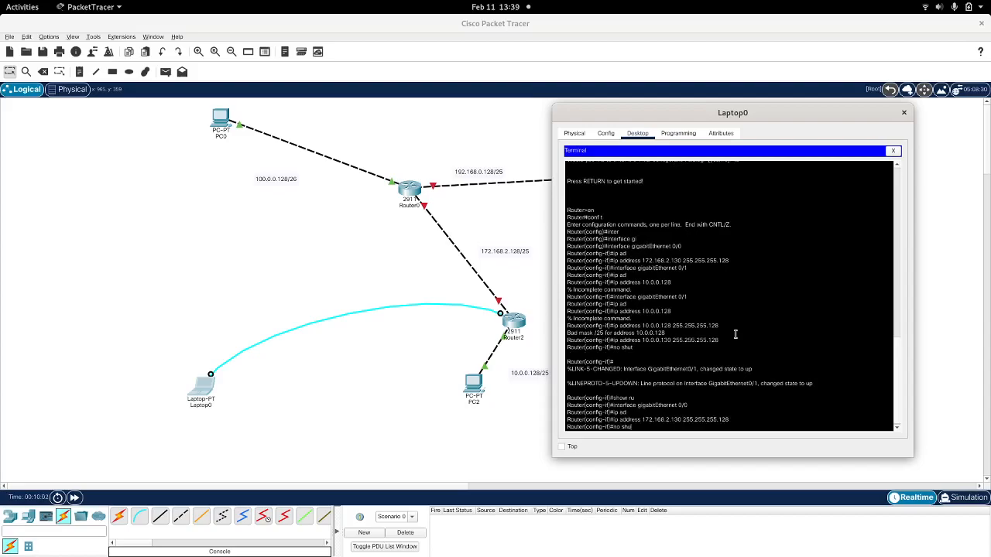
pyautogui.press('Return')
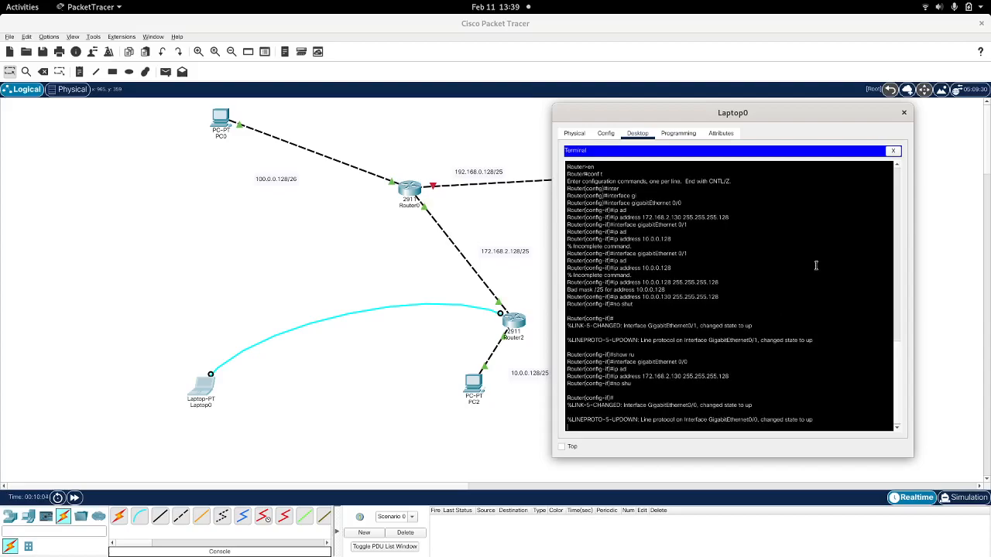
pyautogui.press('Return')
pyautogui.press('Return')
pyautogui.press('Return')
pyautogui.write('exit')
pyautogui.press('Return')
pyautogui.press('Return')
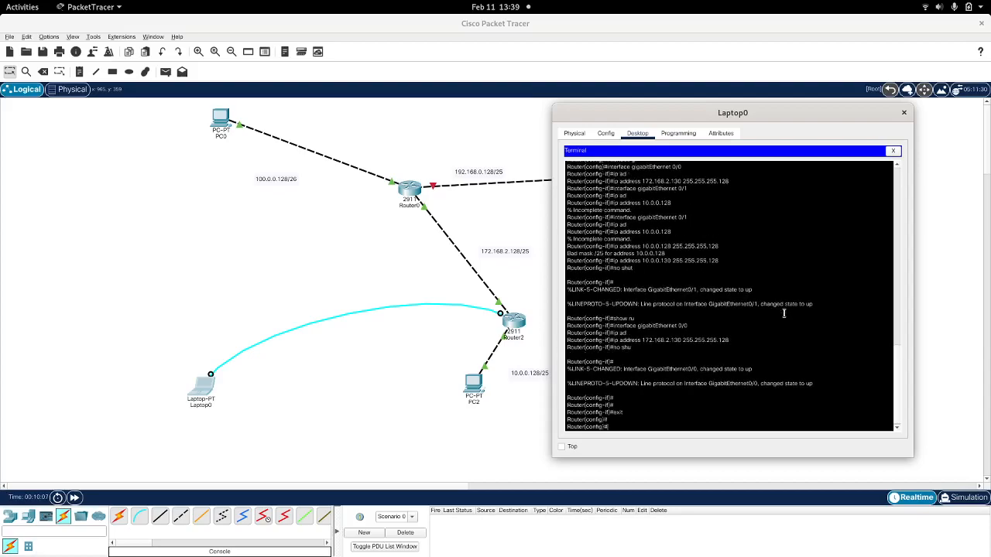
# Start the RIP routing process on Router2 and set it to version 2.
pyautogui.write('router rip')
pyautogui.press('Return')
pyautogui.write('vers')
pyautogui.press('Tab')
pyautogui.write('2')
pyautogui.press('Return')
# Add network 10.0.0.128 to Router2's RIP configuration and end the configuration session.
pyautogui.write('net')
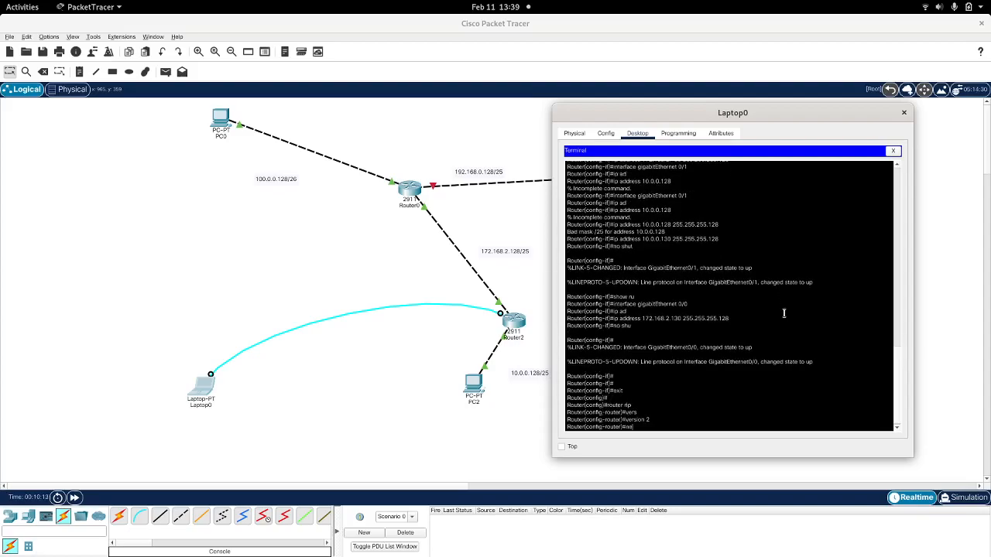
pyautogui.press('Tab')
pyautogui.write('10')
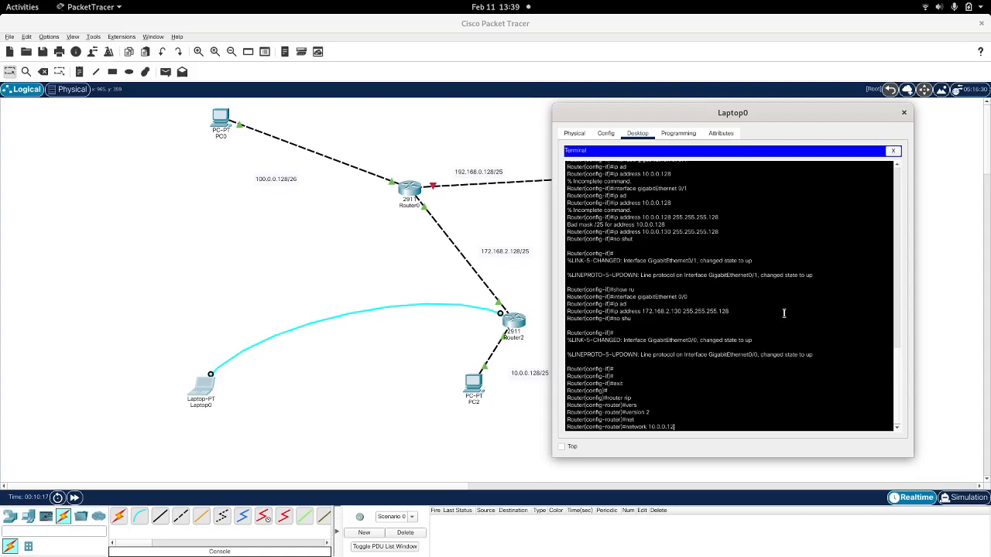
pyautogui.write('.0.0.128')
pyautogui.press('Return')
pyautogui.write('edn')
pyautogui.press('BackSpace')
pyautogui.press('BackSpace')
pyautogui.write('nd')
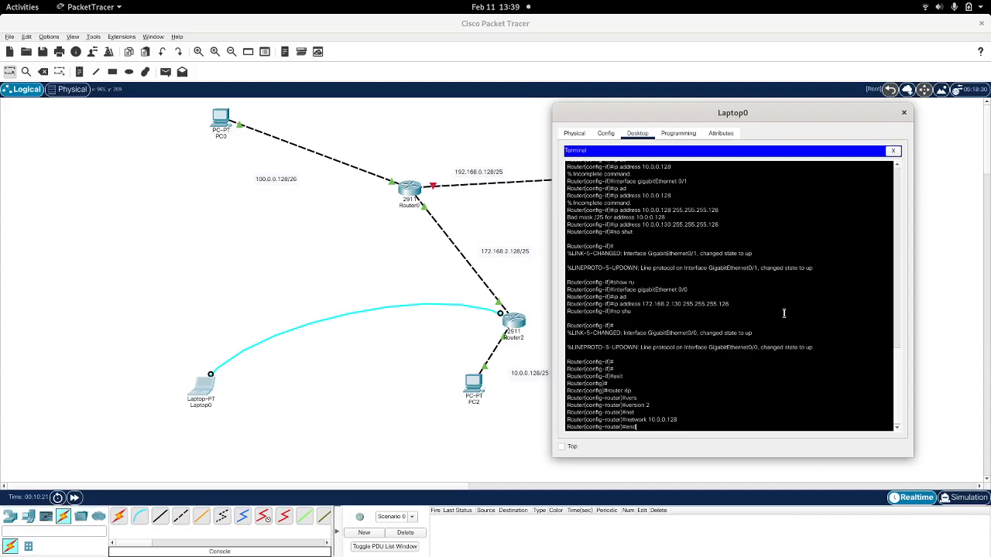
pyautogui.press('Return')
# Re-enter Router2's RIP configuration through global configuration mode and specify version 2 again.
pyautogui.write('en')
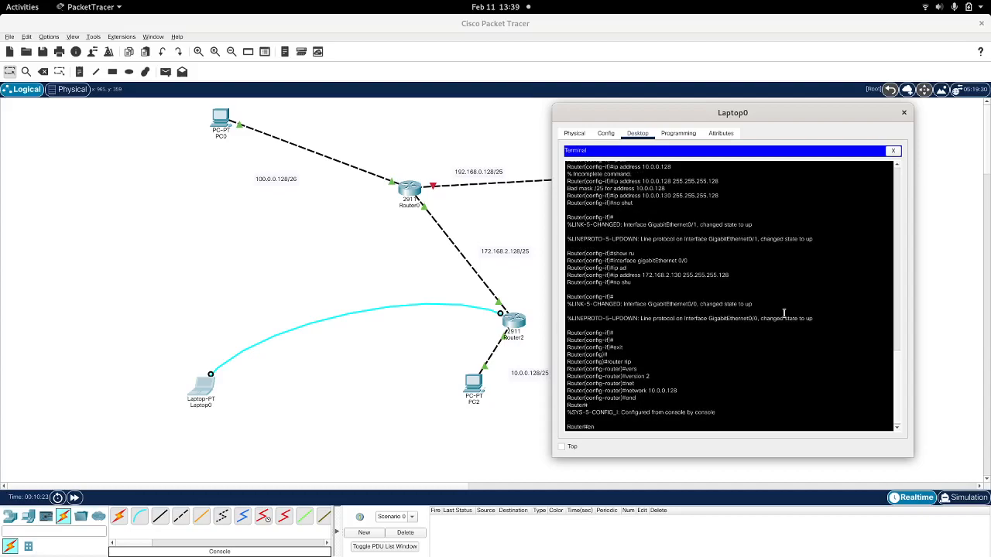
pyautogui.press('Return')
pyautogui.write('conf t')
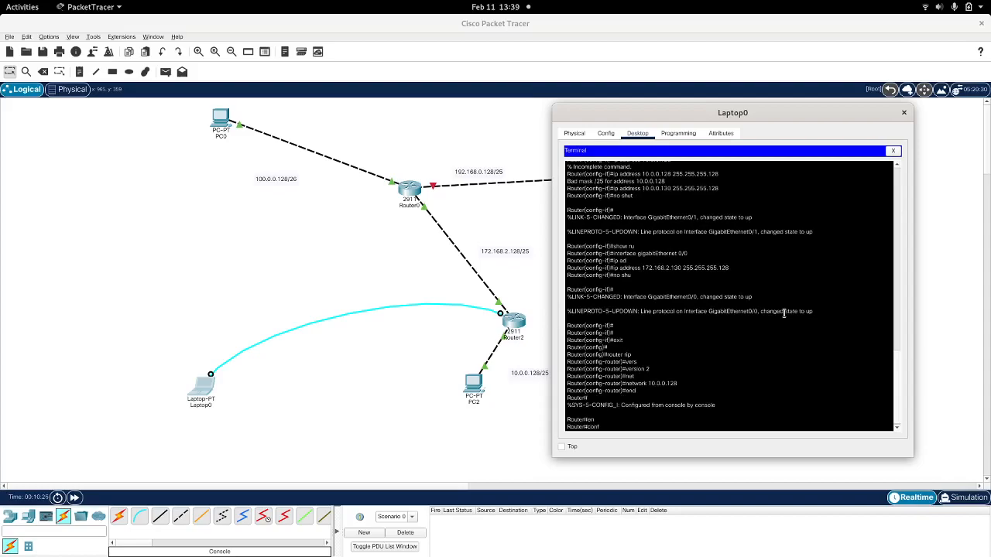
pyautogui.press('Return')
pyautogui.write('router rip')
pyautogui.press('Return')
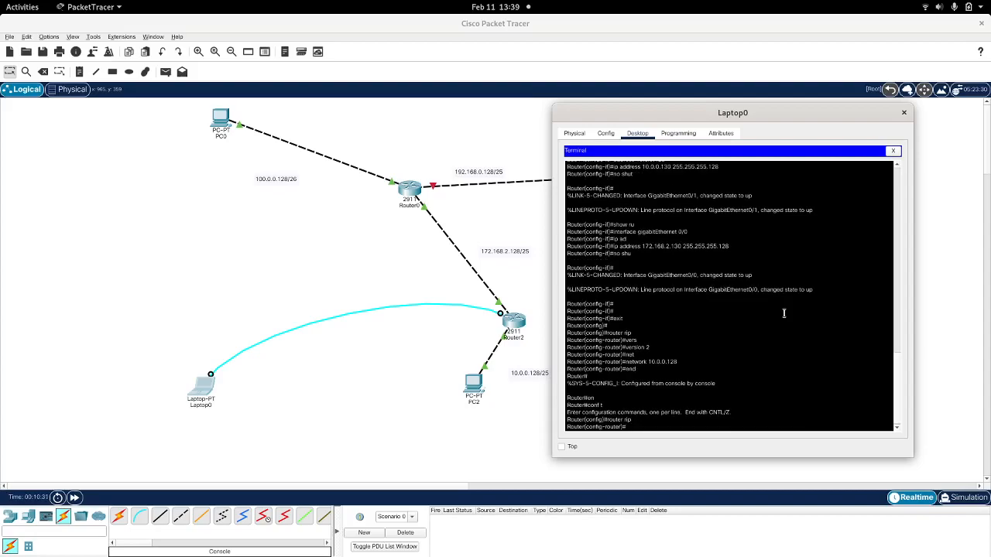
pyautogui.write('ver')
pyautogui.press('Tab')
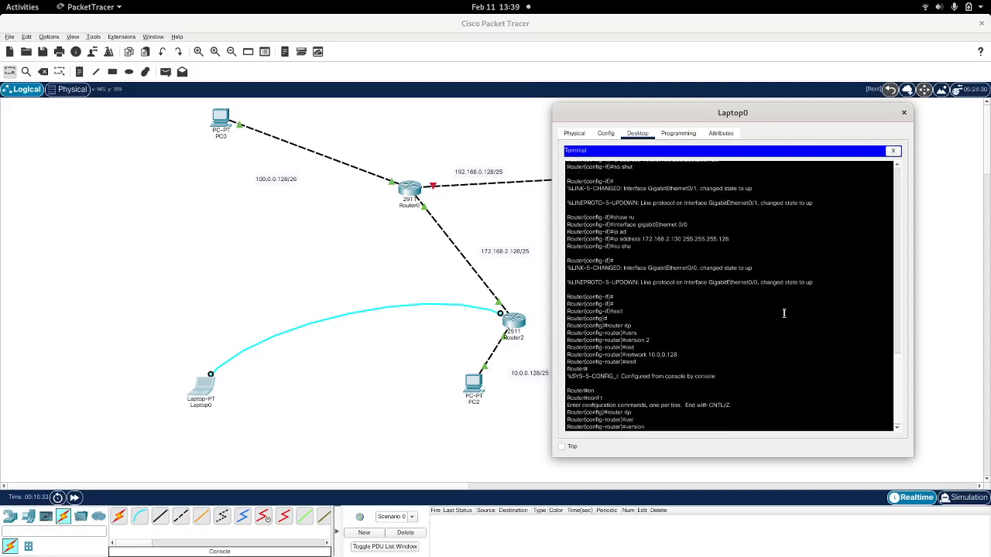
pyautogui.write('2')
pyautogui.press('Return')
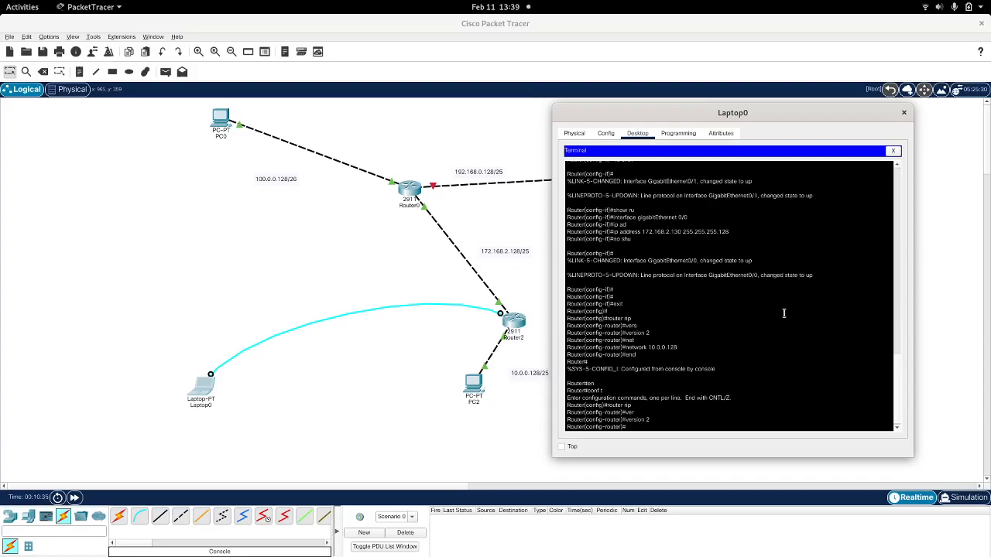
# Add network 172.168.2.128 to Router2's RIP configuration and return to privileged mode.
pyautogui.write('net')
pyautogui.press('Tab')
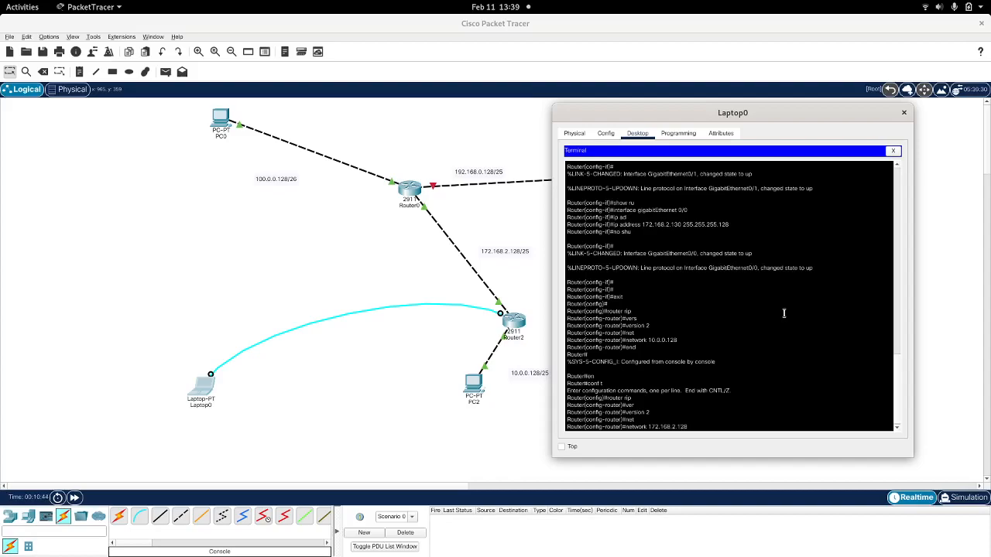
pyautogui.press('Return')
pyautogui.write('end')
pyautogui.press('Return')
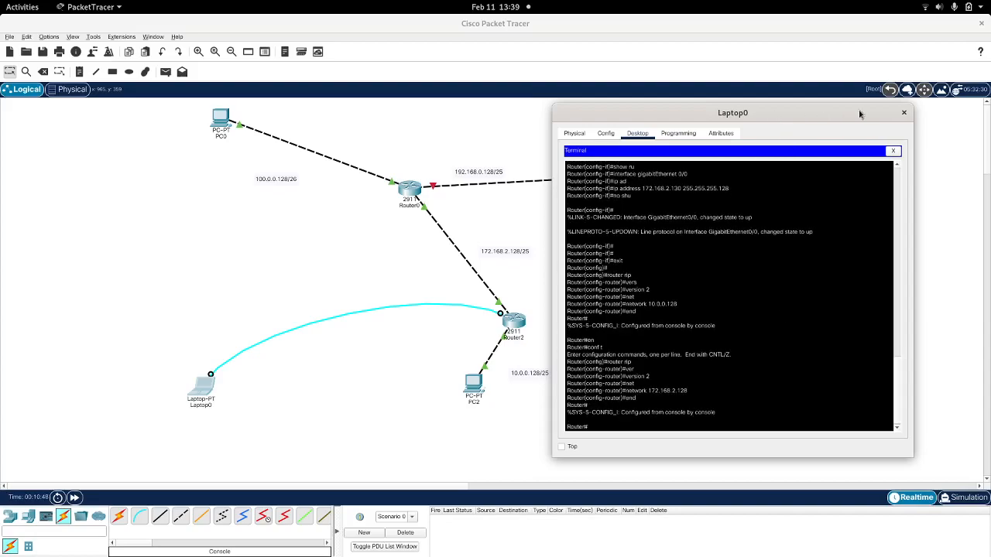
# Close the Laptop0 window, move Router2 closer to Router0, and shift the 172.168.2.128/25 label clear of Router2.
pyautogui.click(903, 113)
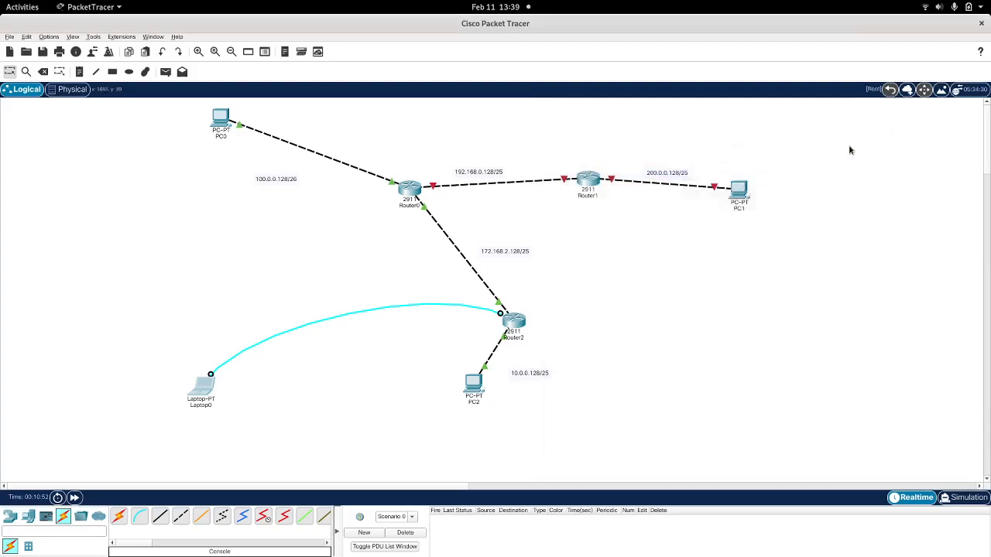
pyautogui.moveTo(502, 315); pyautogui.dragTo(487, 255)
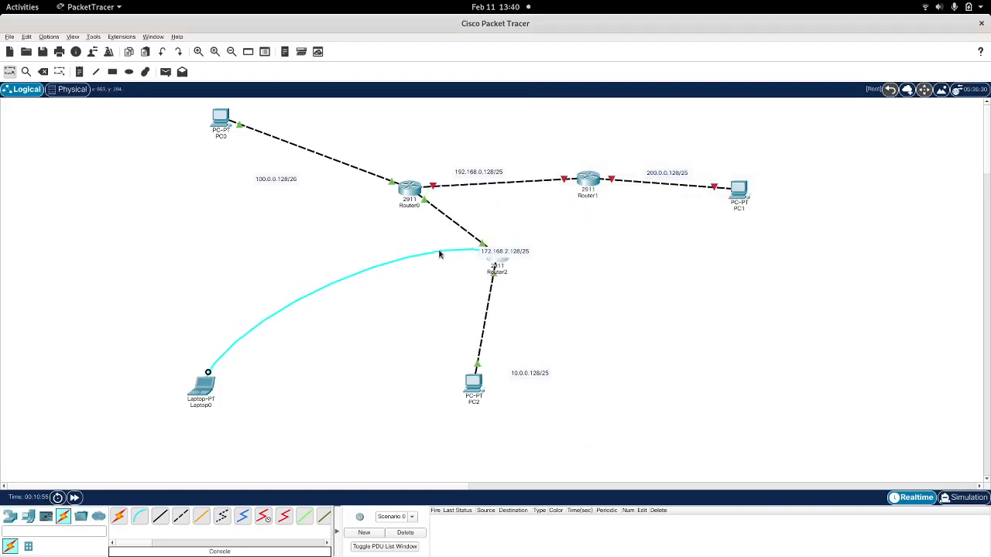
pyautogui.click(205, 387)
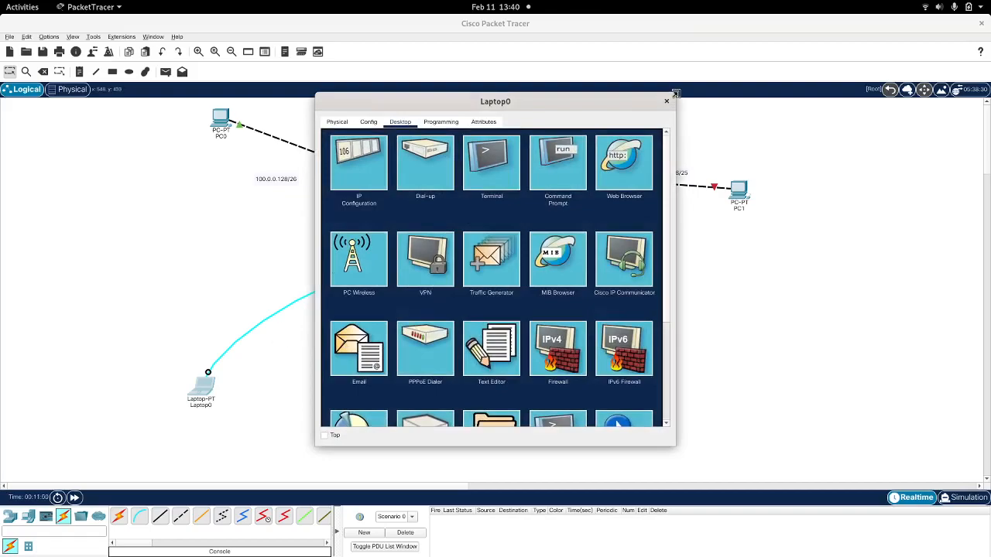
pyautogui.click(667, 101)
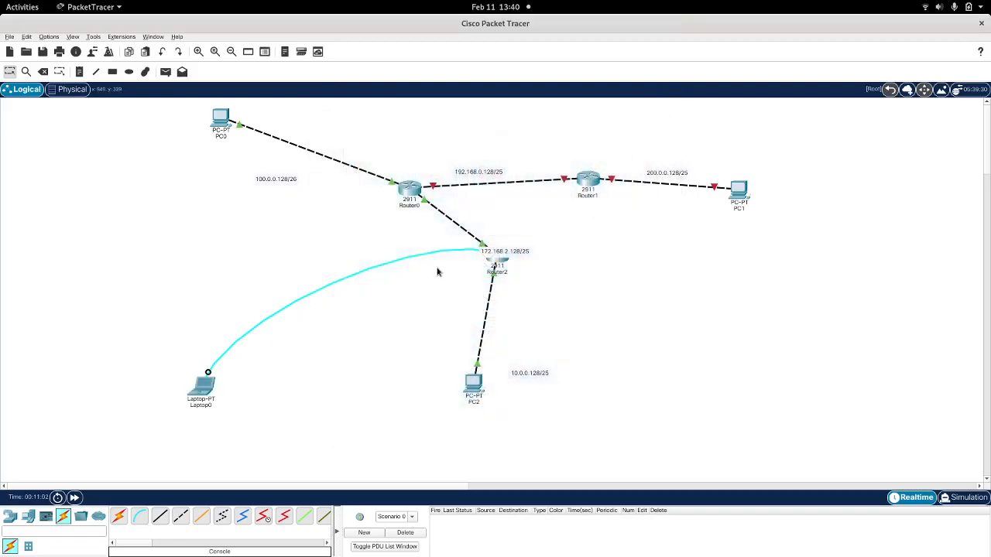
pyautogui.moveTo(496, 264); pyautogui.dragTo(532, 282)
# Detach Laptop0's console cable from Router2 and connect it to Router1's Console port.
pyautogui.click(533, 280)
pyautogui.click(525, 308)
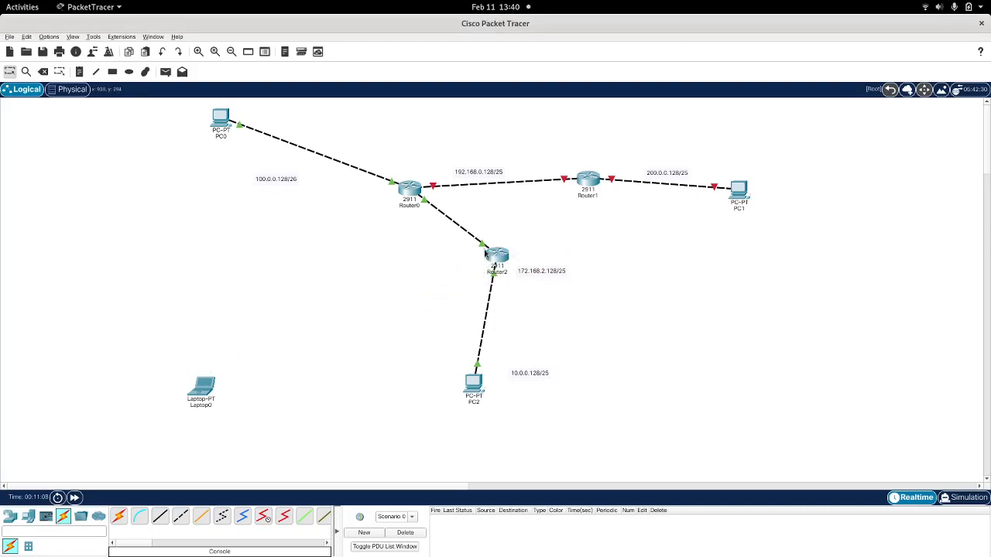
pyautogui.click(589, 178)
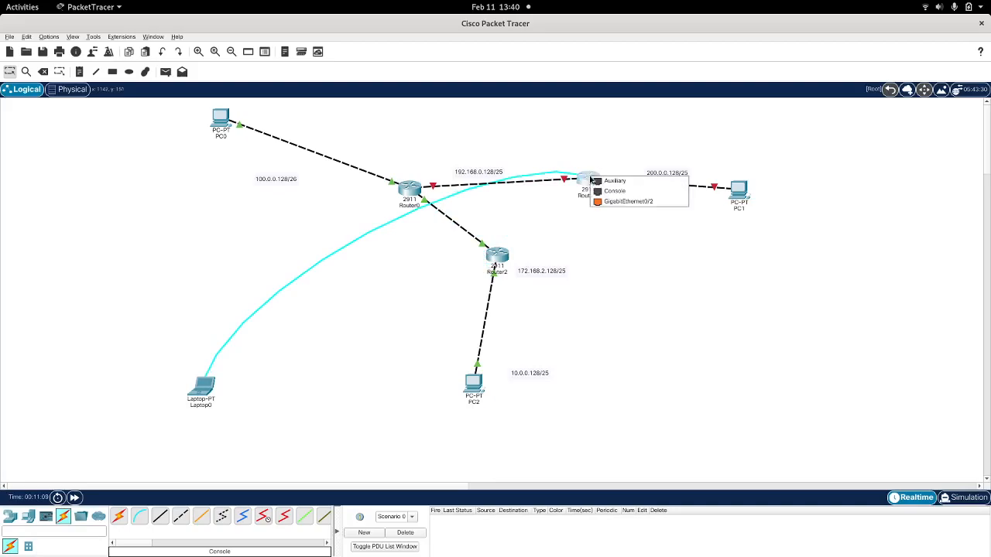
# Open Laptop0's terminal with the default port settings to reach Router1's console.
pyautogui.click(199, 391)
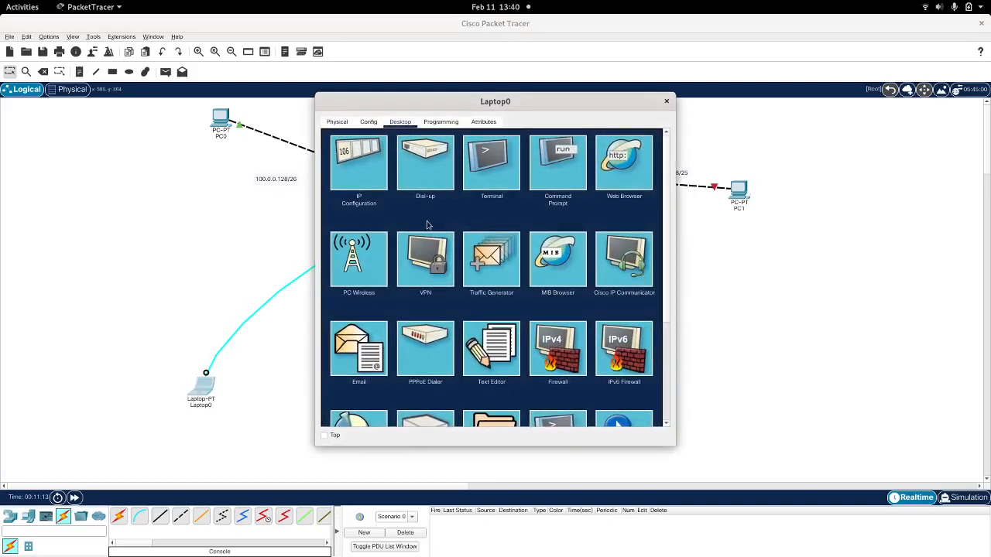
pyautogui.click(474, 172)
pyautogui.click(635, 243)
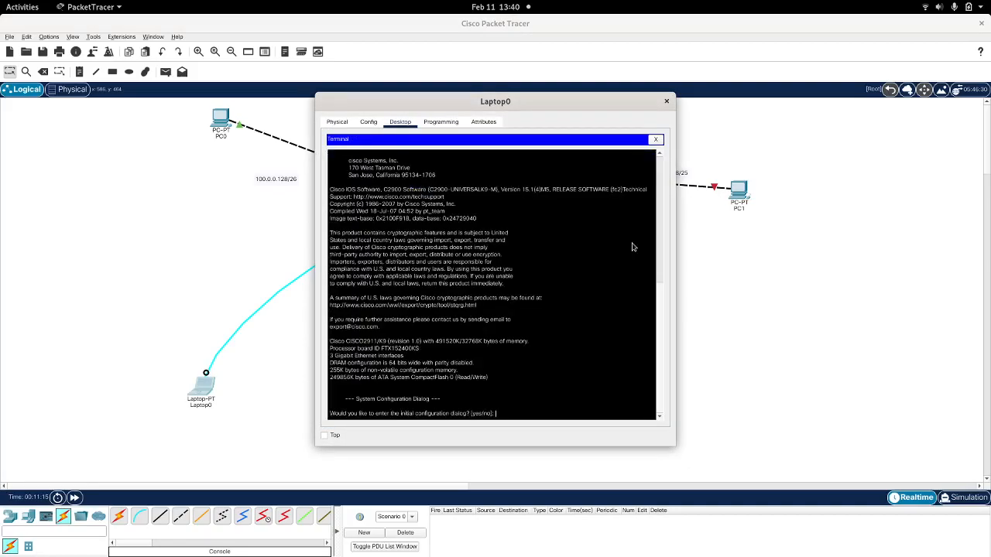
# Move the Laptop0 window clear of the topology, decline Router1's initial configuration dialog, and enter global configuration mode.
pyautogui.moveTo(481, 107); pyautogui.dragTo(727, 219)
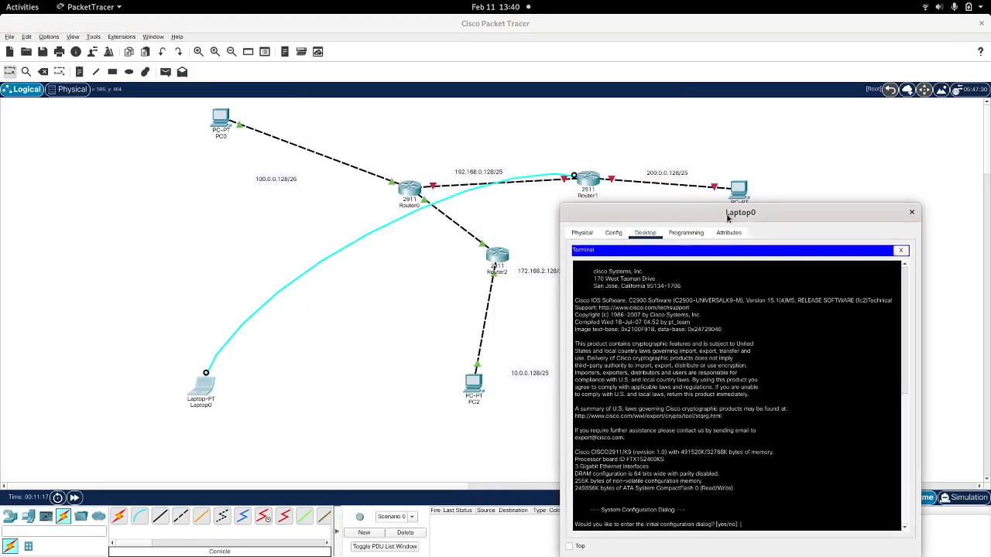
pyautogui.write('no')
pyautogui.press('Return')
pyautogui.press('Return')
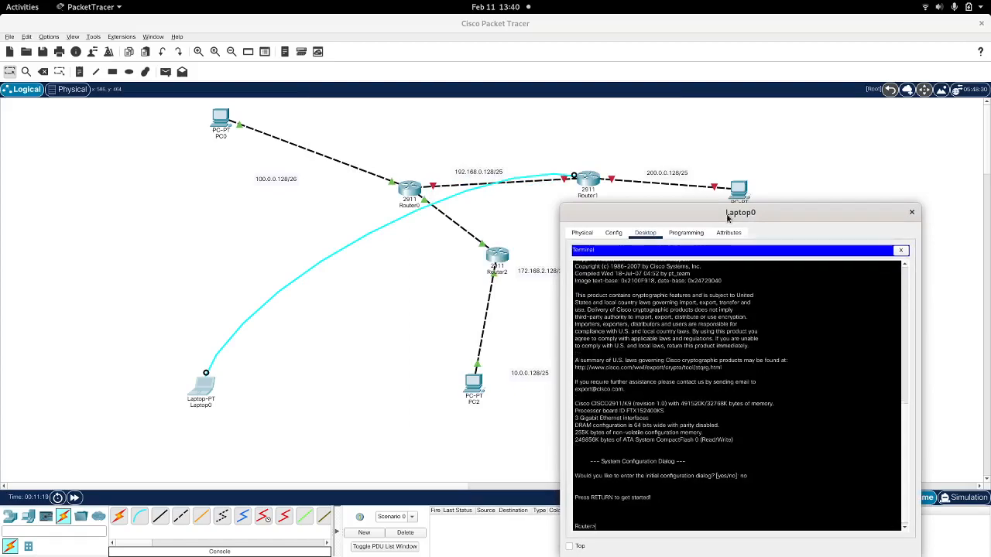
pyautogui.write('en')
pyautogui.press('Return')
pyautogui.write('con')
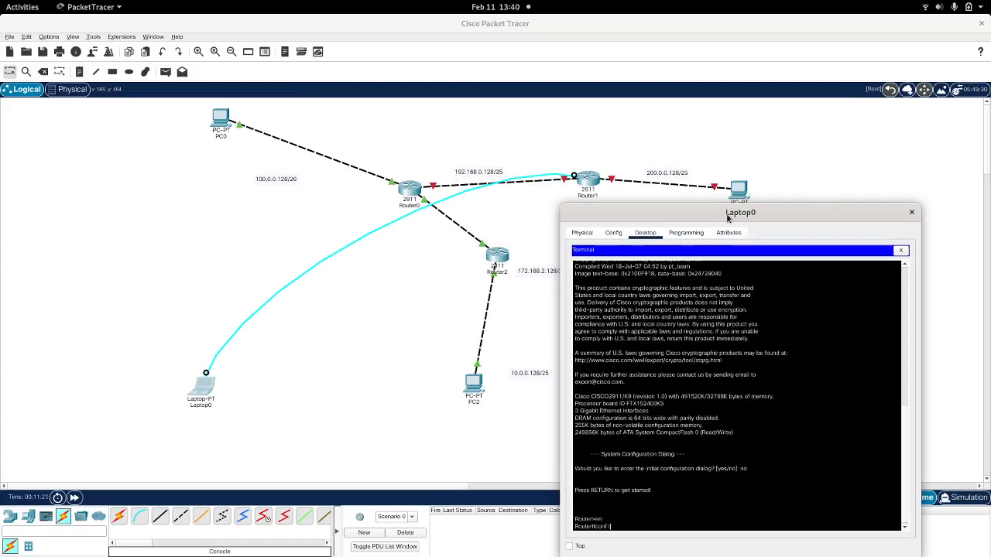
pyautogui.write('f t')
pyautogui.press('Return')
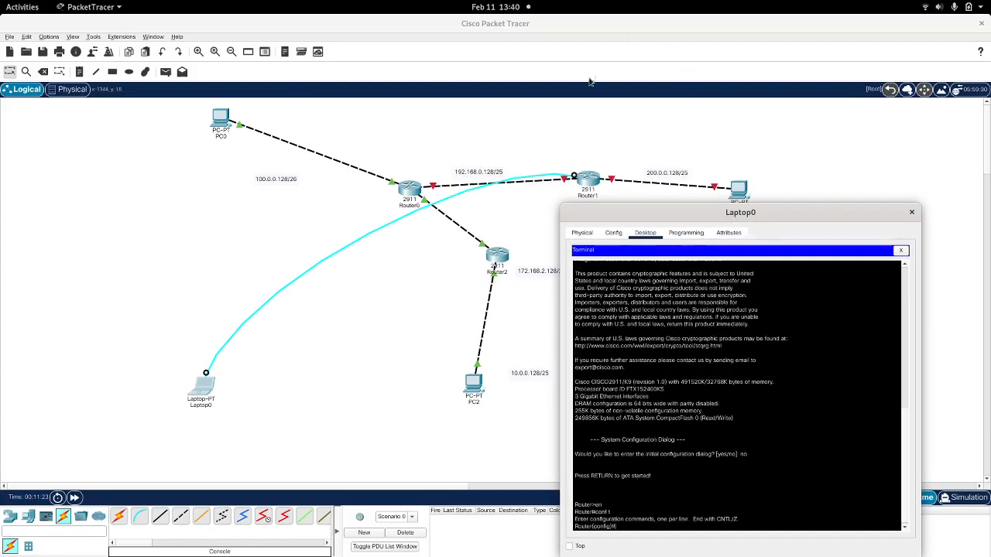
# Check Router1's port on the link to Router0 and enter configuration of Router1's GigabitEthernet 0/0 interface.
pyautogui.click(564, 183)
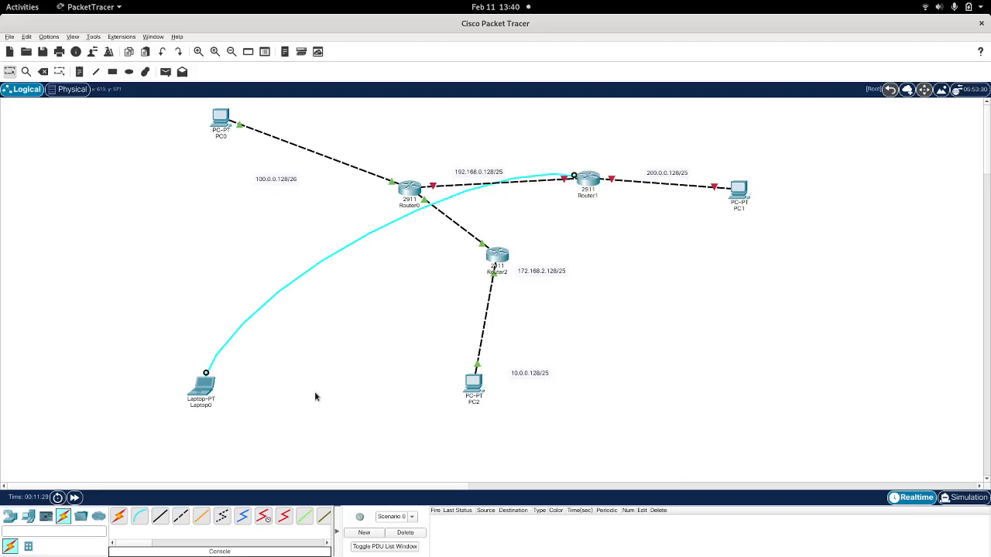
pyautogui.press('super')
pyautogui.click(844, 422)
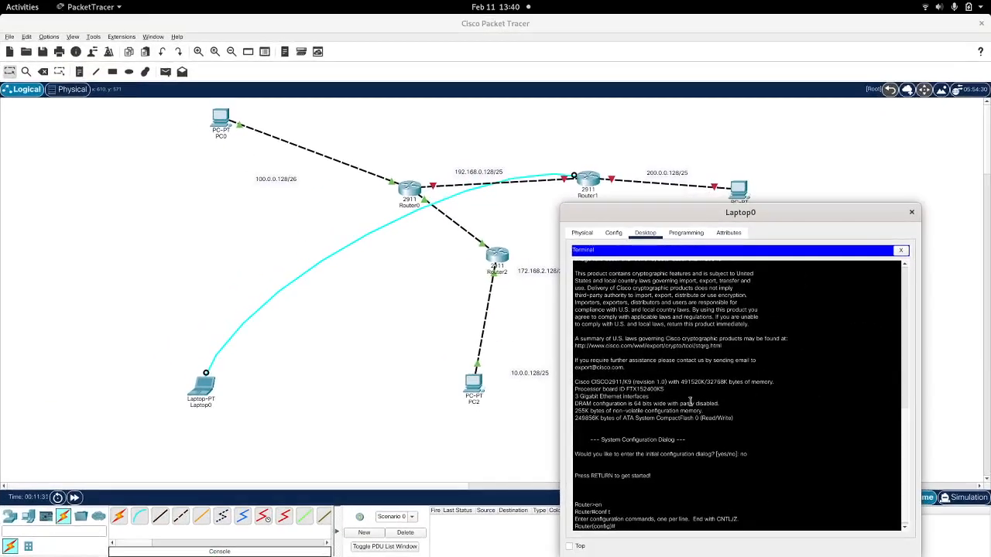
pyautogui.write('inter')
pyautogui.press('Tab')
pyautogui.write('gi')
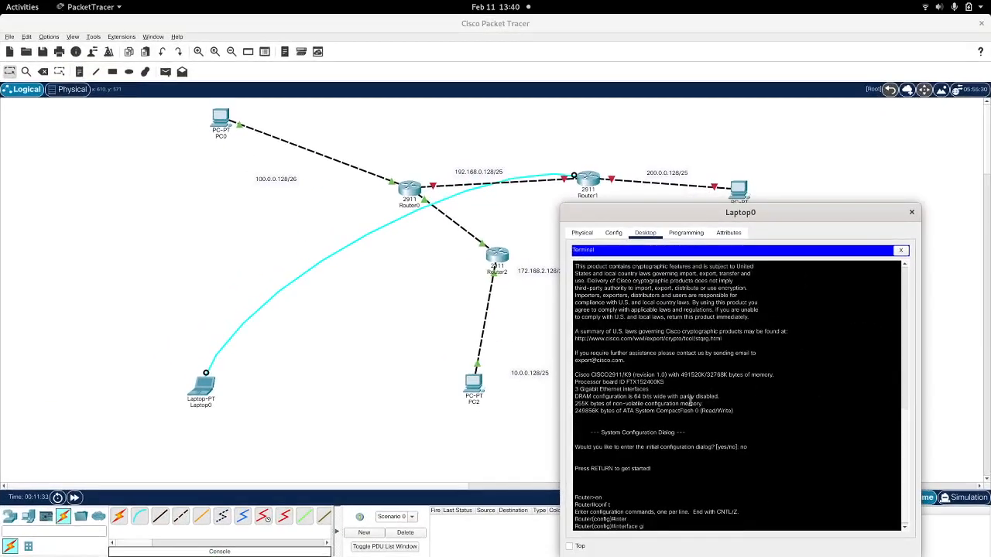
pyautogui.press('Tab')
pyautogui.write('0/0')
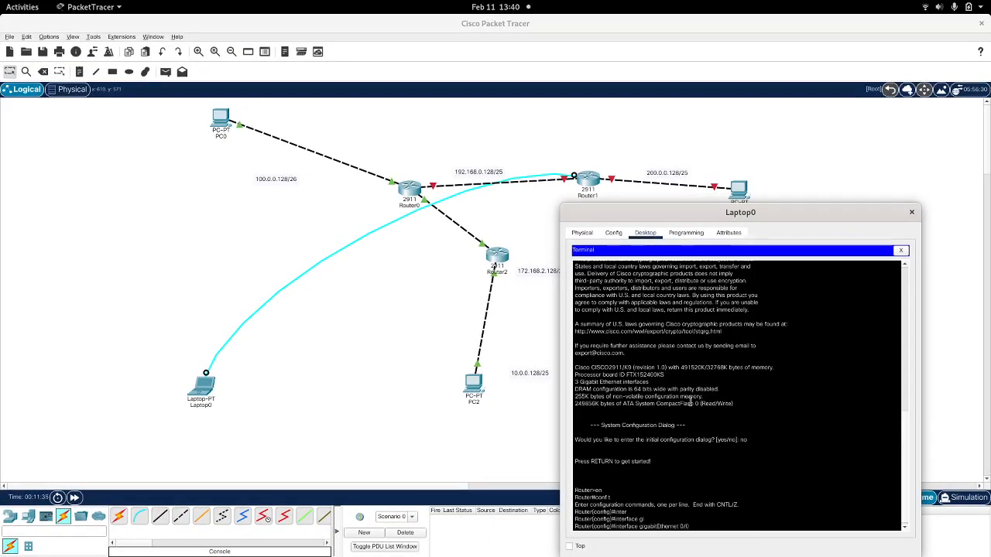
pyautogui.press('Return')
# Assign 192.168.0.130 with mask 255.255.255.128 to Router1's GigabitEthernet 0/0 interface and enable it.
pyautogui.write('ip')
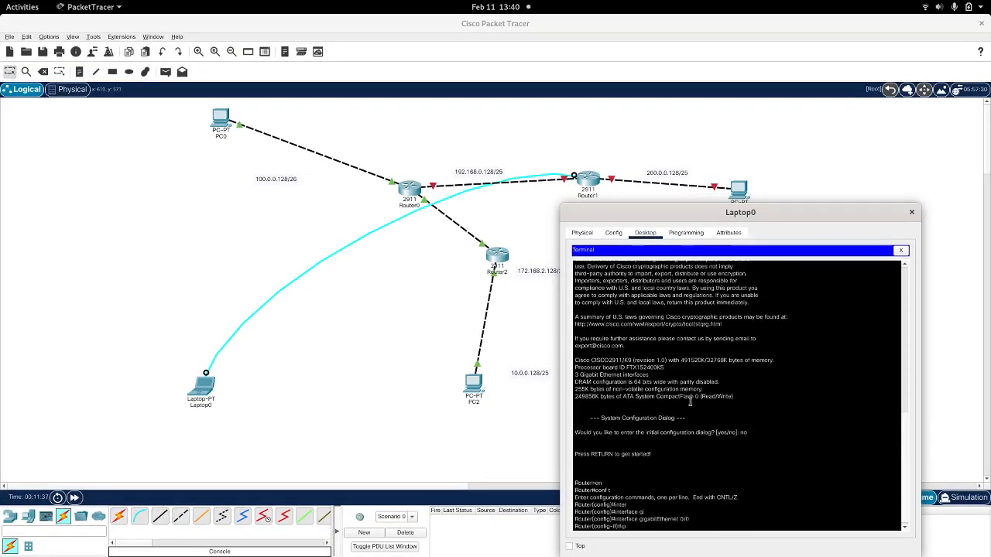
pyautogui.write(' ad')
pyautogui.press('Tab')
pyautogui.write('19')
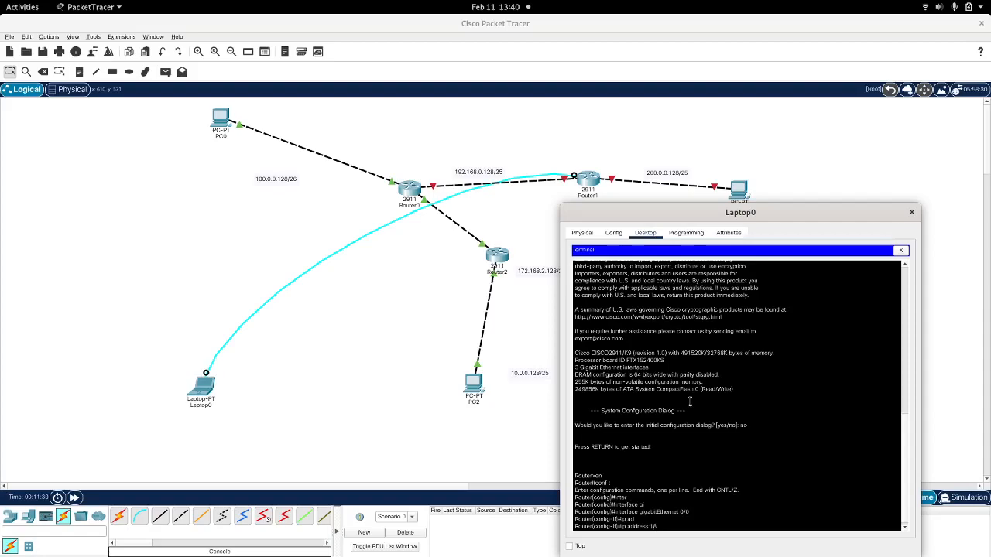
pyautogui.write('92.168.0.130 255.255.255.1298')
pyautogui.press('Return')
pyautogui.write('no shu')
pyautogui.press('Return')
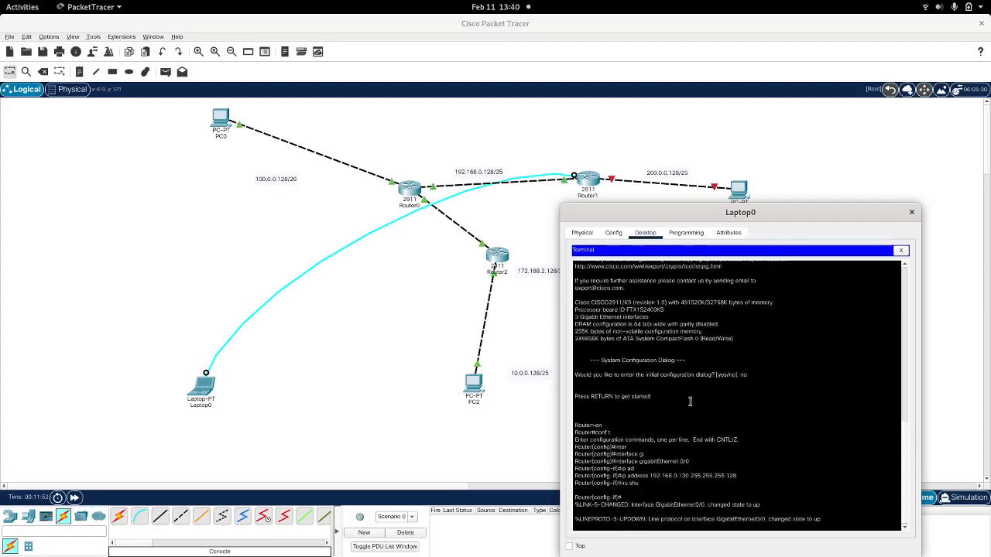
# Check Router1's port on the link to PC1 and switch the terminal to configuring GigabitEthernet 0/1.
pyautogui.click(613, 184)
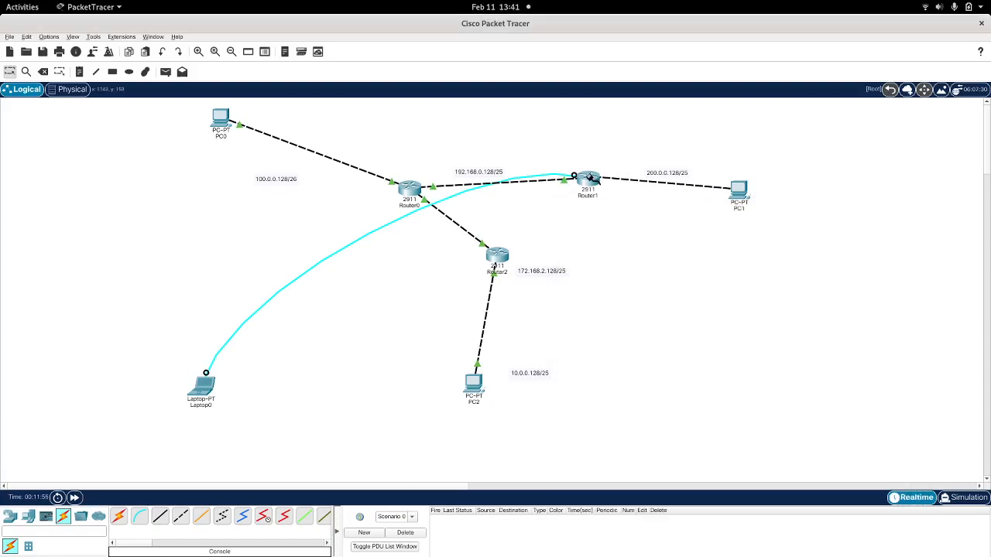
pyautogui.click(591, 178)
pyautogui.click(625, 191)
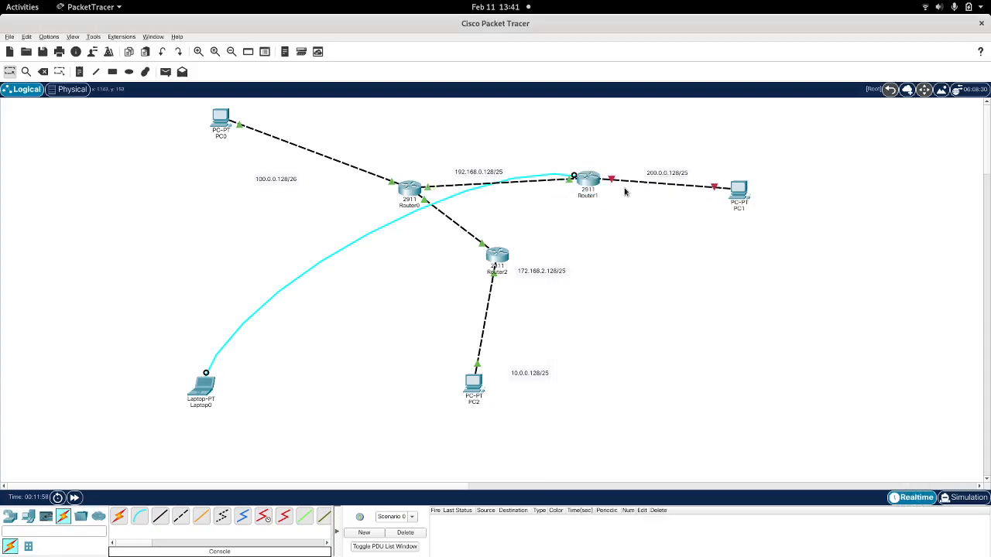
pyautogui.press('super')
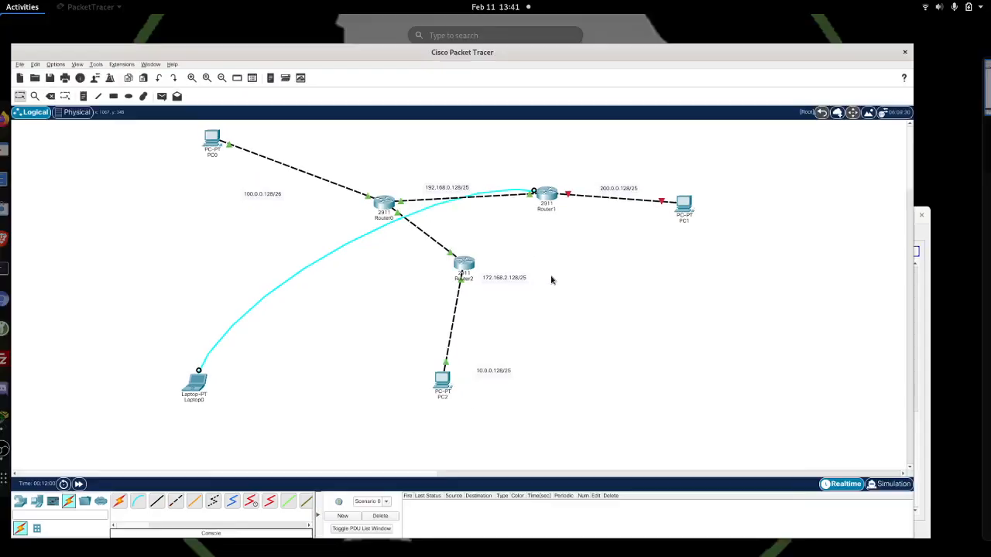
pyautogui.click(896, 348)
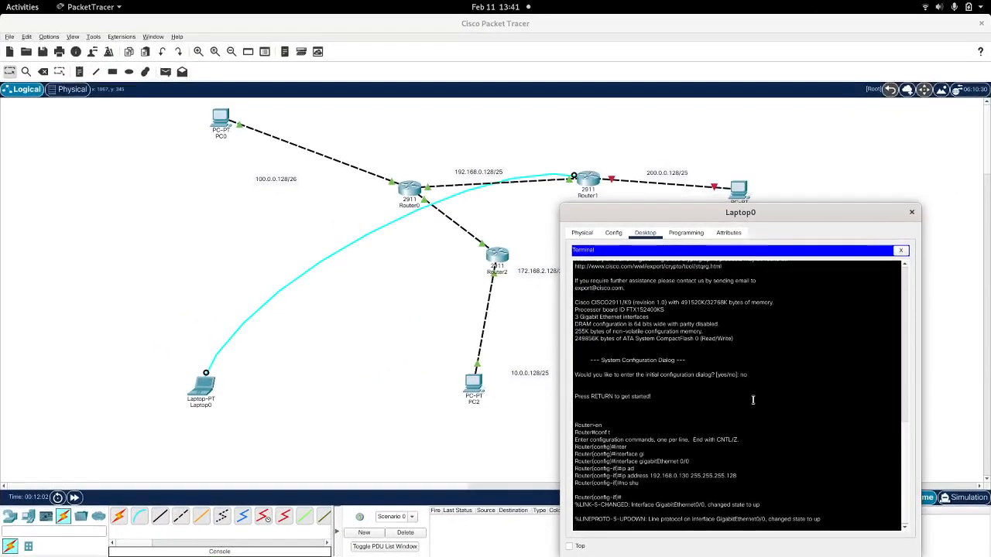
pyautogui.press('Return')
pyautogui.press('Up')
pyautogui.press('Up')
pyautogui.press('Up')
pyautogui.press('BackSpace')
pyautogui.write('1')
pyautogui.press('Return')
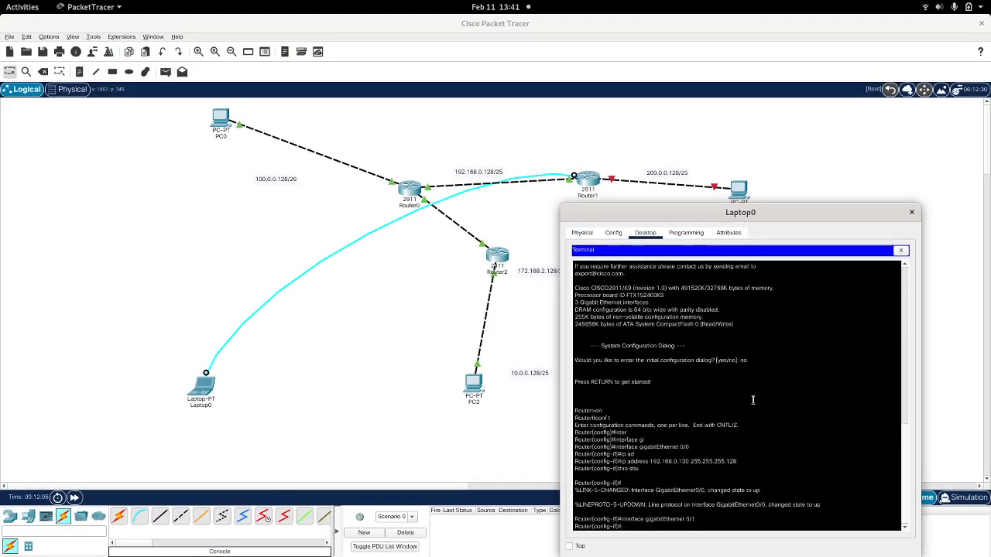
# Try to assign the address 200.0.0129 with mask 255.255.255.128 to Router1's GigabitEthernet 0/1 interface.
pyautogui.write('ip ad')
pyautogui.press('Tab')
pyautogui.write('1')
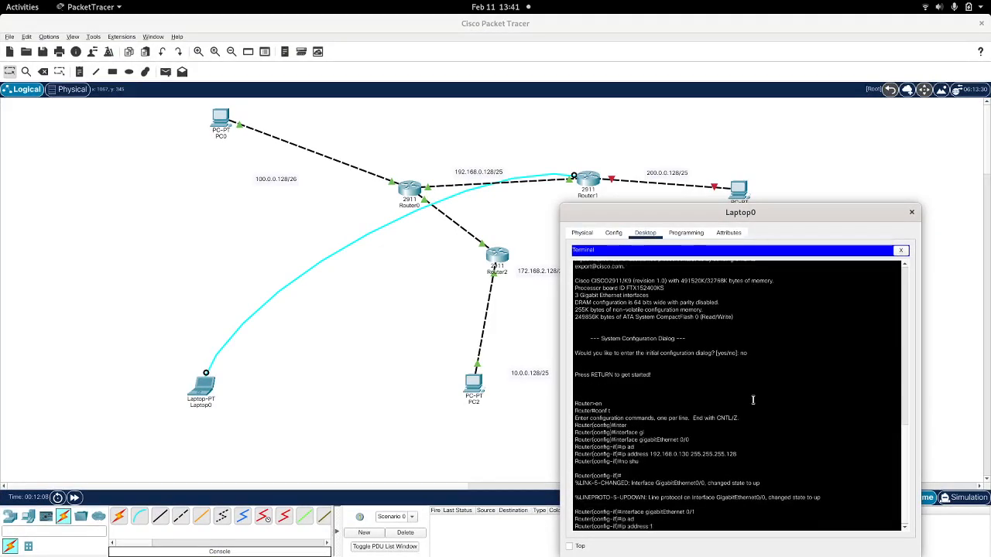
pyautogui.press('BackSpace')
pyautogui.write('200.0.0.129 255.255.5255.255')
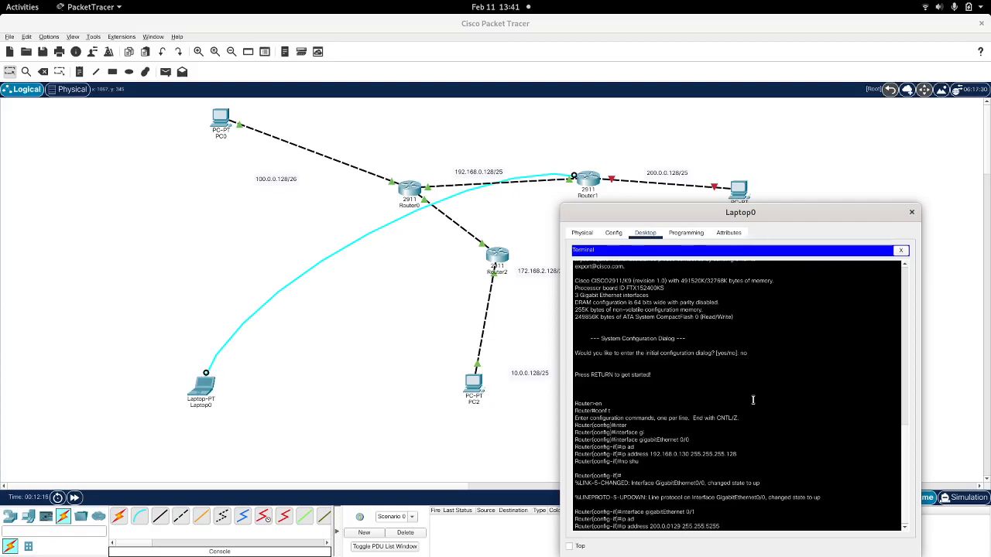
pyautogui.press('BackSpace')
pyautogui.press('BackSpace')
pyautogui.press('BackSpace')
pyautogui.press('BackSpace')
pyautogui.write('55.128')
pyautogui.press('Return')
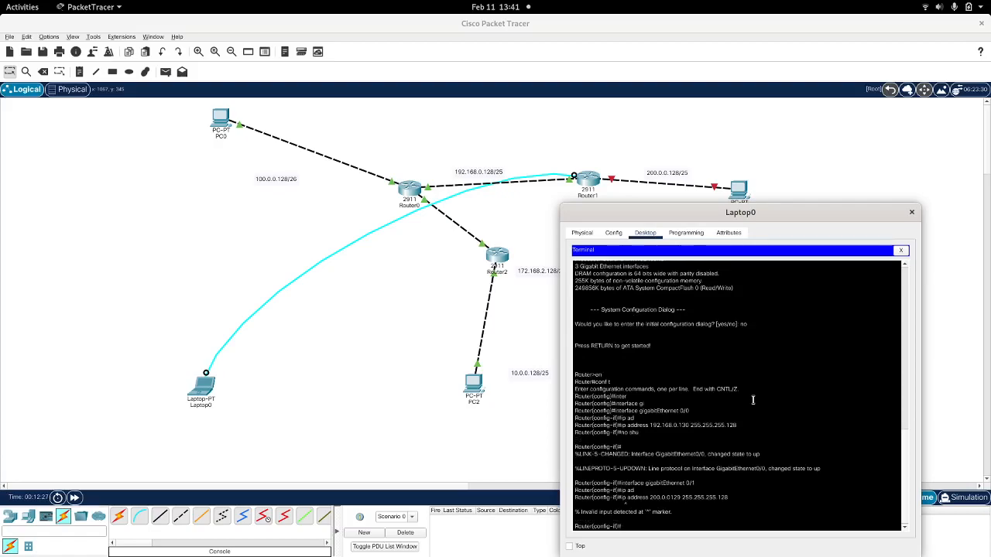
# Select GigabitEthernet 0/1 again and assign it 200.0.0.129 with mask 255.255.255.128.
pyautogui.press('Up')
pyautogui.press('Up')
pyautogui.press('Up')
pyautogui.press('Return')
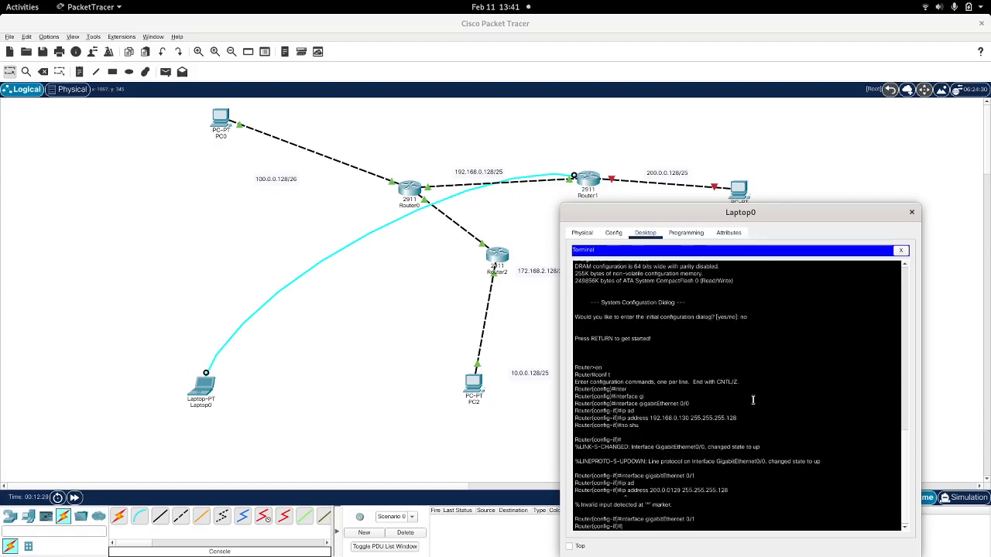
pyautogui.write('ip ad')
pyautogui.press('Tab')
pyautogui.write('200.0.0')
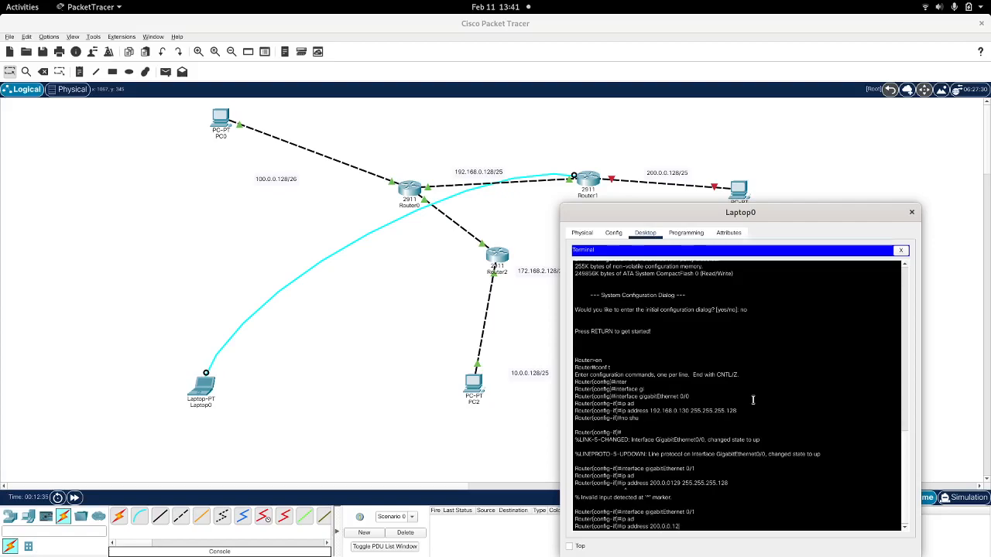
pyautogui.write('.129 255.255.255.128')
pyautogui.press('Return')
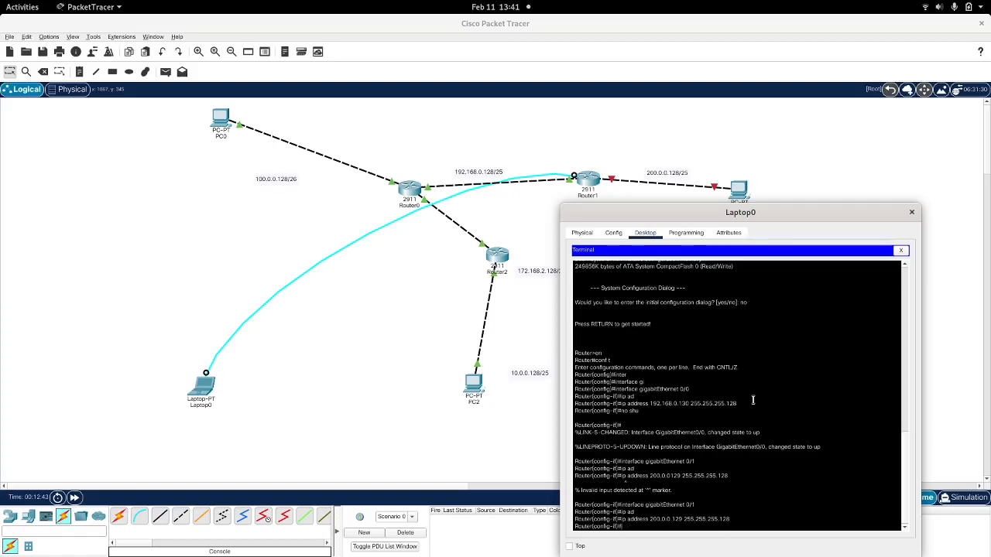
# Enable Router1's GigabitEthernet 0/1 interface with the no shutdown command.
pyautogui.write('no shuyt')
pyautogui.press('Return')
pyautogui.write('no shut')
pyautogui.press('Return')
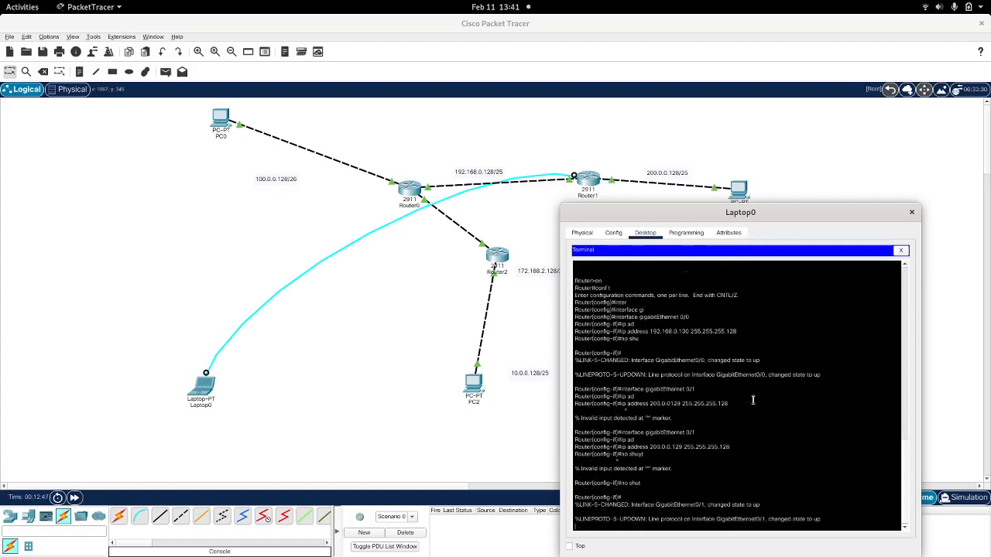
pyautogui.press('Return')
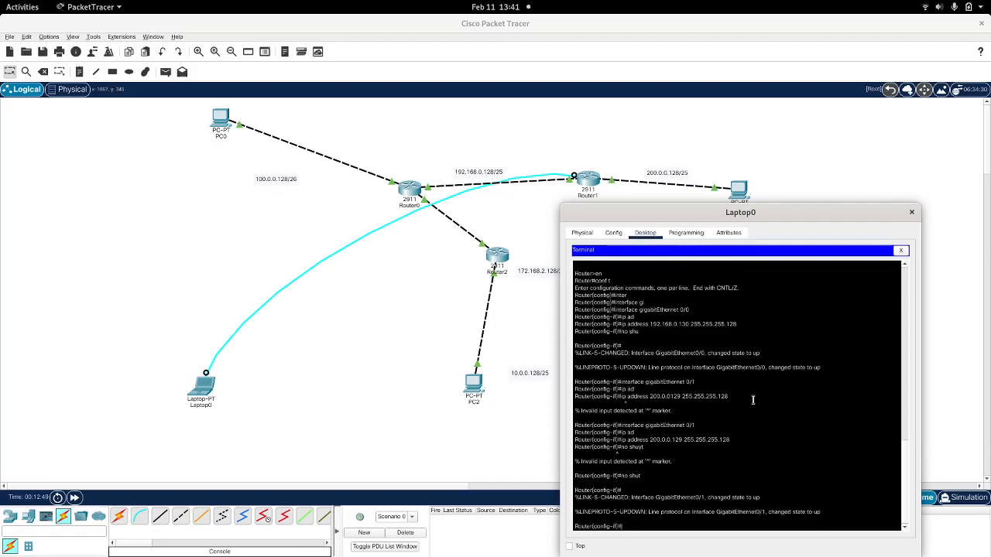
# Leave interface configuration and start RIP routing on Router1 with version 2.
pyautogui.write('exit')
pyautogui.press('Return')
pyautogui.write('router rip')
pyautogui.press('Return')
pyautogui.write('version')
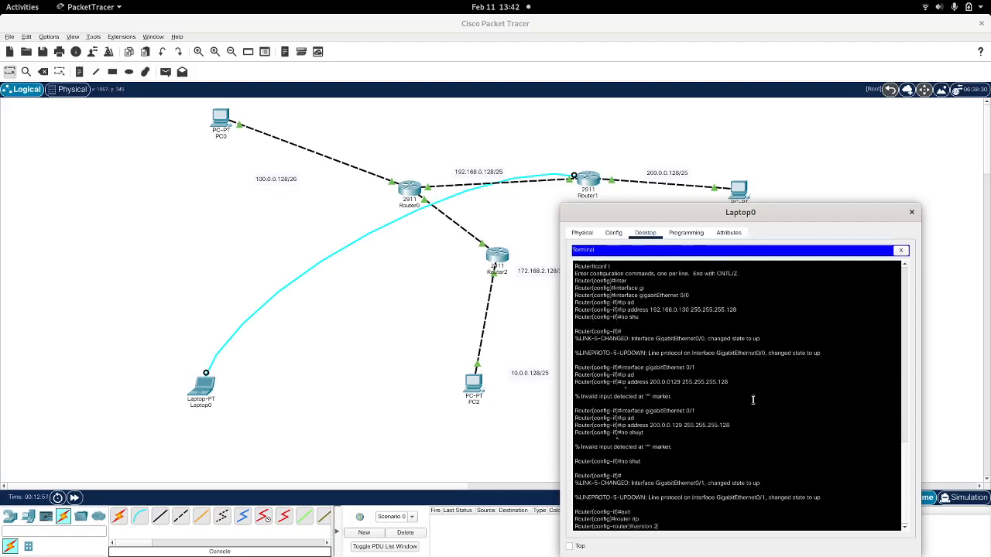
pyautogui.write(' 2')
pyautogui.press('Return')
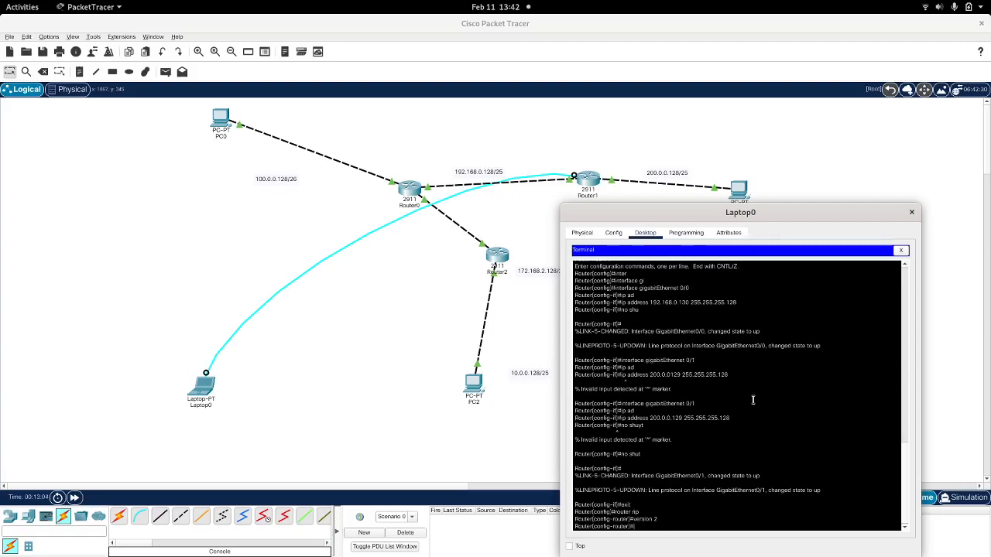
# Add networks 192.168.0.128 and 200.0.0.128 to Router1's RIP configuration.
pyautogui.write('net')
pyautogui.press('Tab')
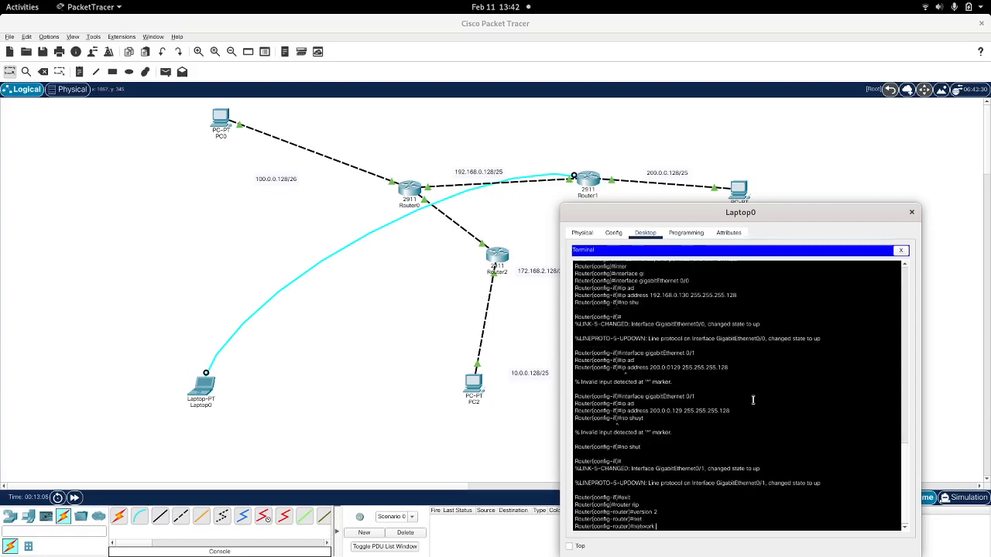
pyautogui.write('192.168.0.128')
pyautogui.press('Return')
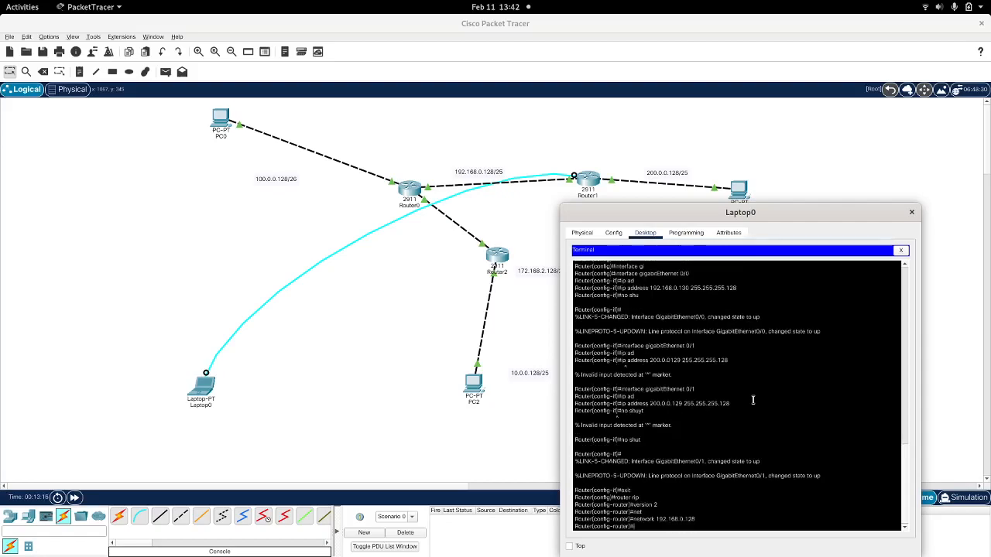
pyautogui.write('network 1 200.0.0.12')
pyautogui.press('Return')
# Return Router1 to privileged mode and close the Laptop0 window.
pyautogui.write('end')
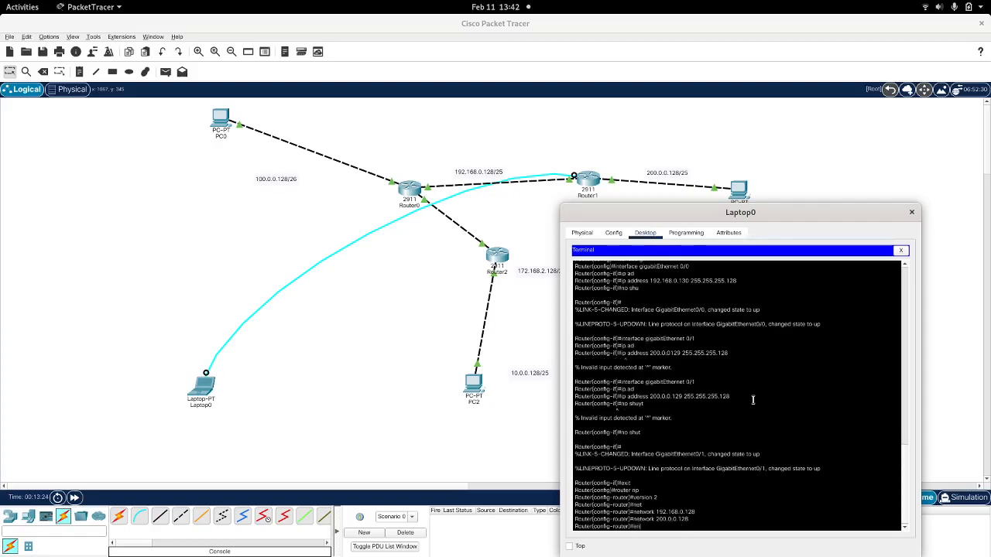
pyautogui.press('Return')
pyautogui.press('Return')
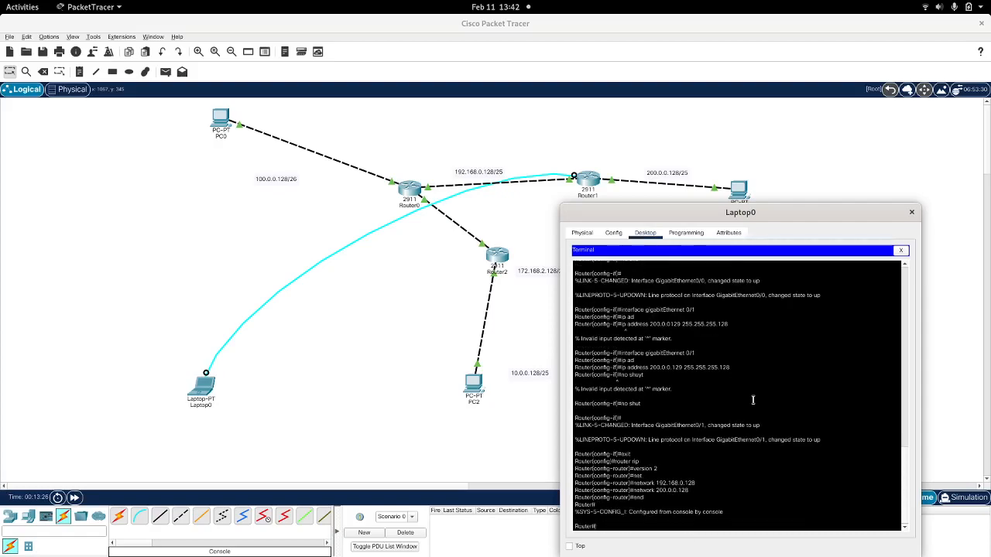
pyautogui.click(912, 214)
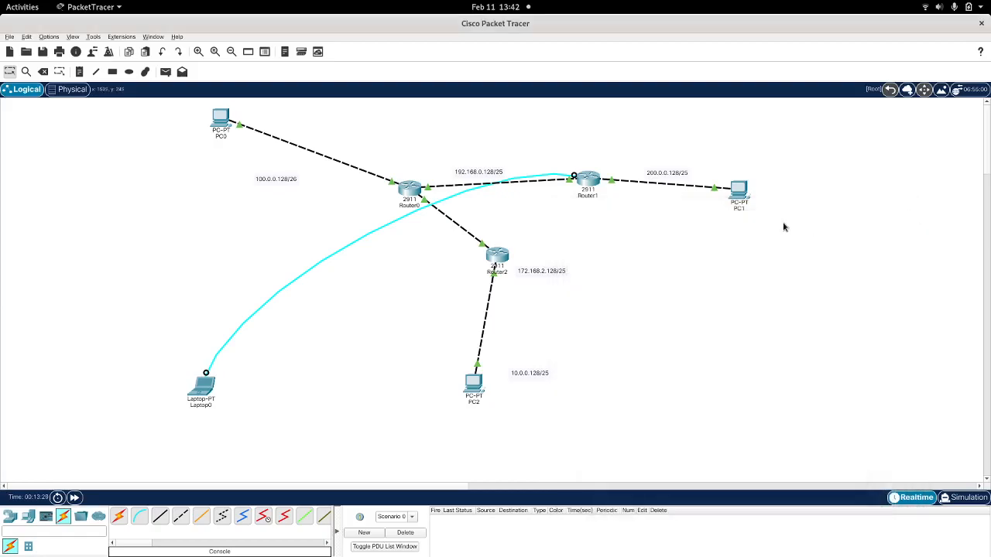
# Open PC1's IP configuration, move its window below the topology links, and set the static IPv4 address to 200.0.0.130.
pyautogui.click(738, 191)
pyautogui.click(403, 124)
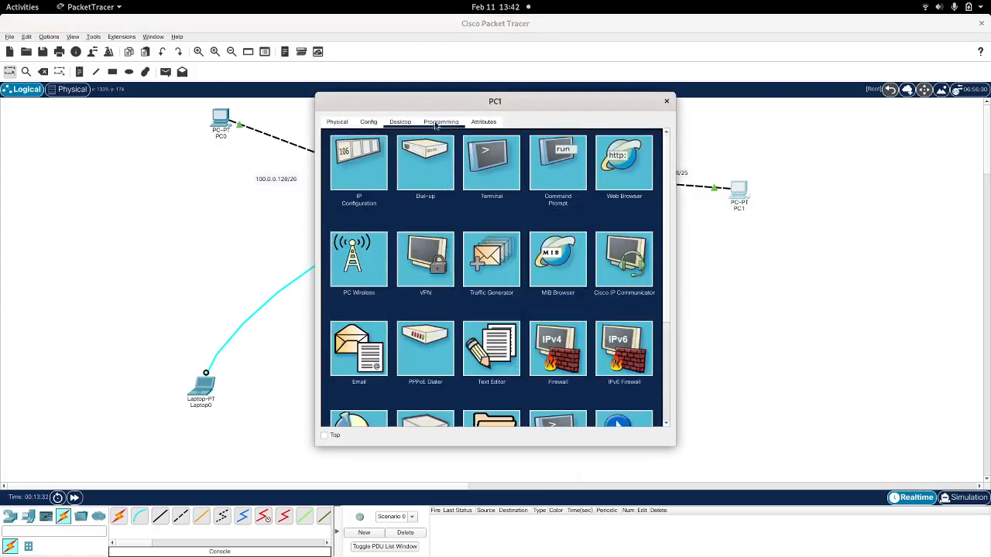
pyautogui.click(369, 149)
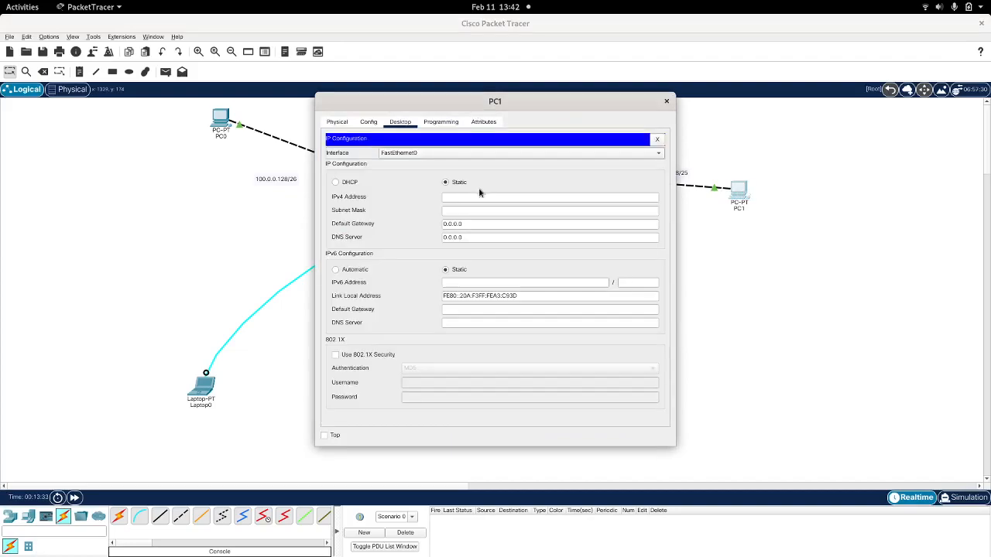
pyautogui.moveTo(497, 102); pyautogui.dragTo(768, 227)
pyautogui.click(744, 322)
pyautogui.write('200.0.0.13')
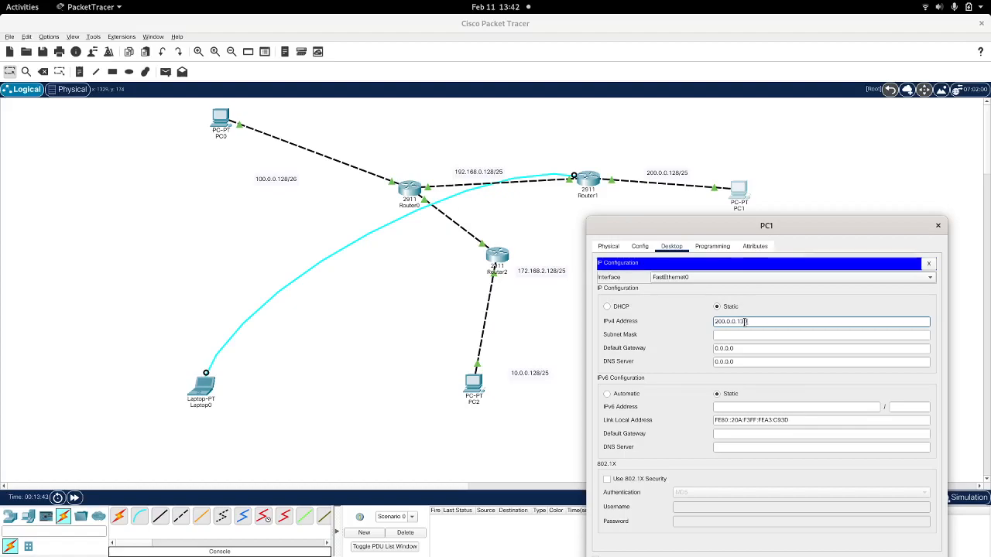
pyautogui.press('Tab')
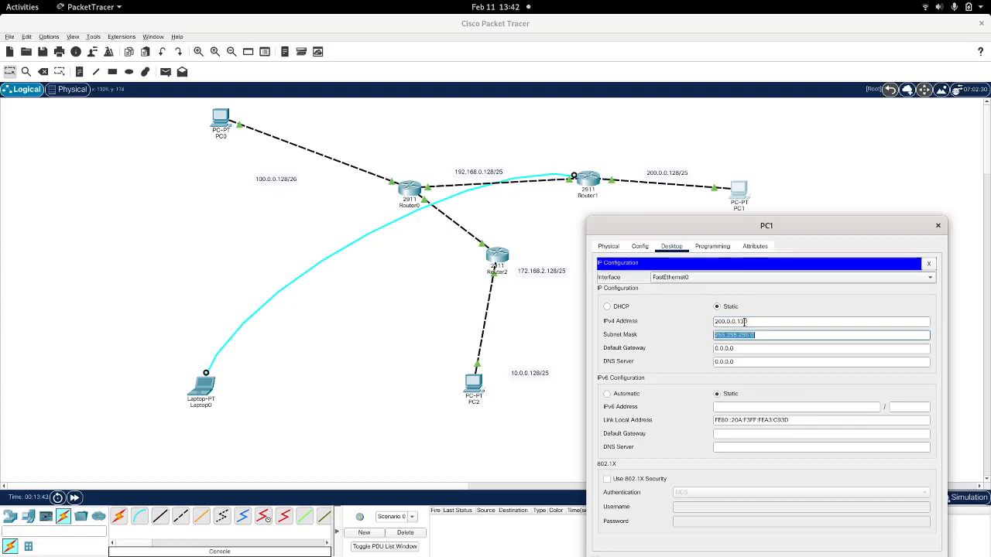
# Set PC1's subnet mask to 255.255.255.128.
pyautogui.press('Right')
pyautogui.write('1')
pyautogui.press('BackSpace')
pyautogui.press('BackSpace')
pyautogui.write('128')
pyautogui.click(744, 321)
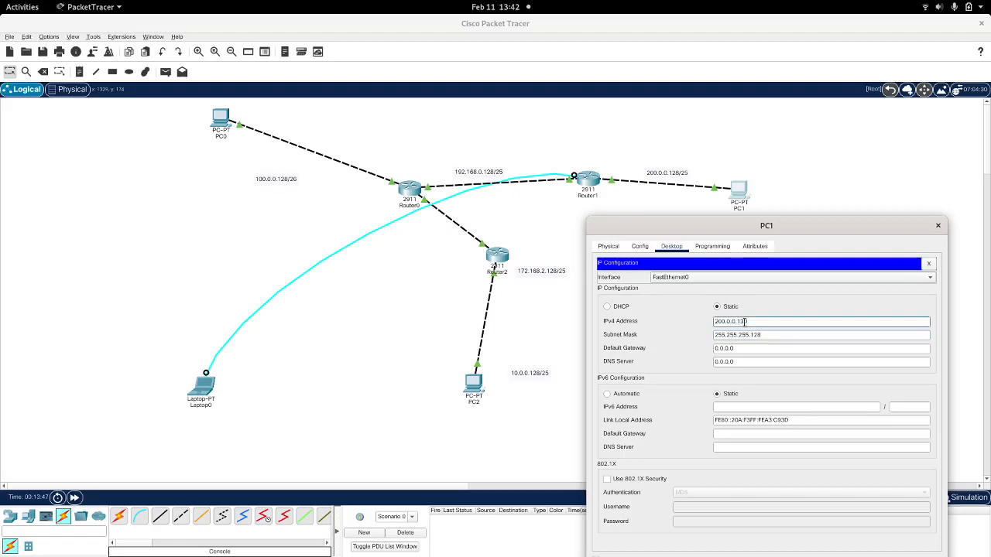
# Set PC1's default gateway to 200.0.0.129 and close its window.
pyautogui.doubleClick(745, 321)
pyautogui.hotkey('ctrl', 'c')
pyautogui.doubleClick(745, 348)
pyautogui.hotkey('ctrl', 'v')
pyautogui.press('BackSpace')
pyautogui.press('BackSpace')
pyautogui.press('BackSpace')
pyautogui.write('128')
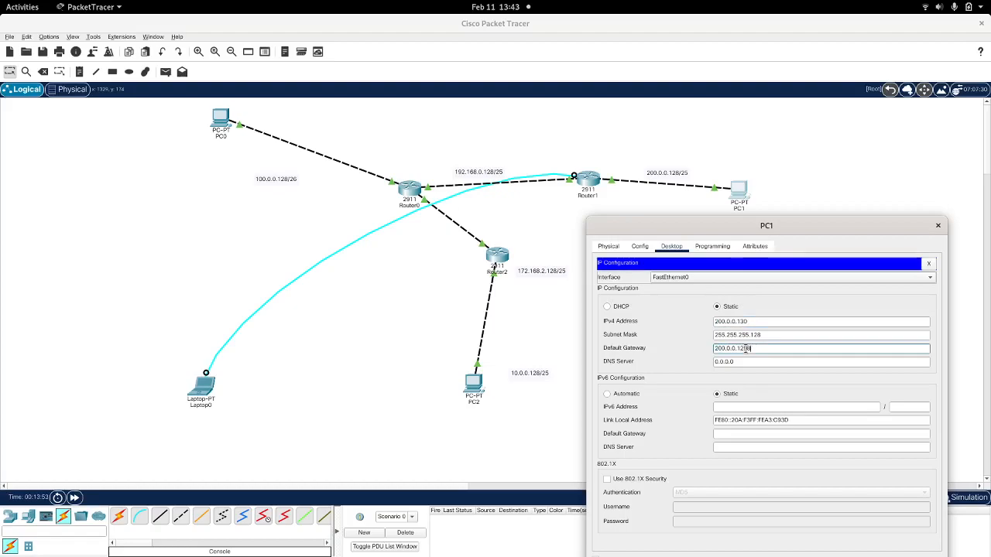
pyautogui.press('BackSpace')
pyautogui.write('9')
pyautogui.click(937, 227)
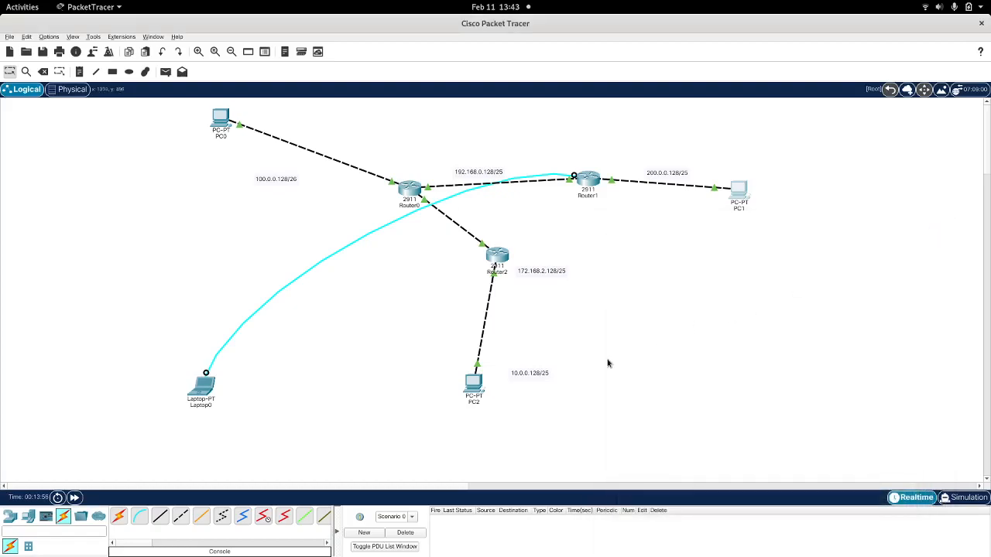
# Open PC2's IP configuration, move its window clear of the topology, and set the static IPv4 address to 172.168.2.130.
pyautogui.click(474, 387)
pyautogui.click(400, 122)
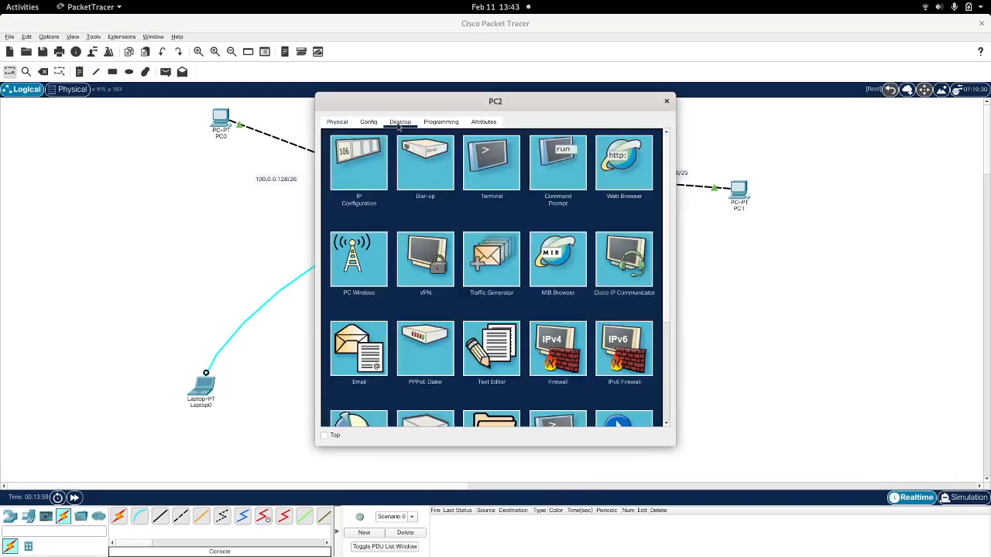
pyautogui.click(365, 157)
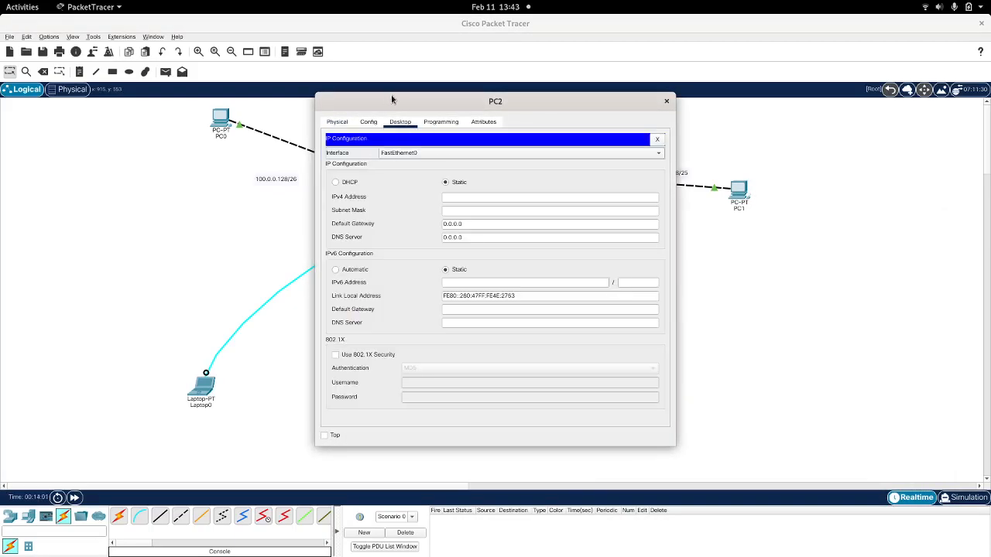
pyautogui.moveTo(497, 99); pyautogui.dragTo(823, 113)
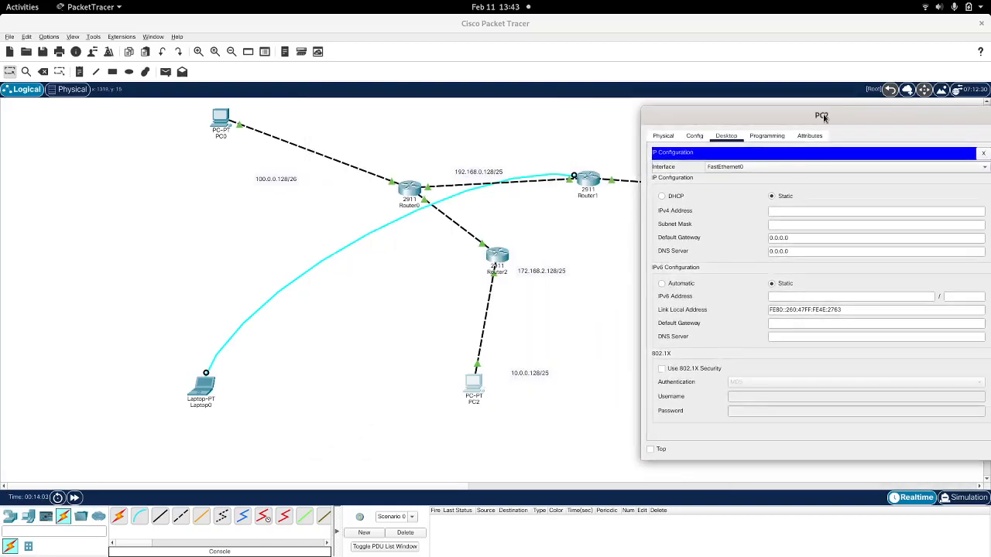
pyautogui.click(785, 211)
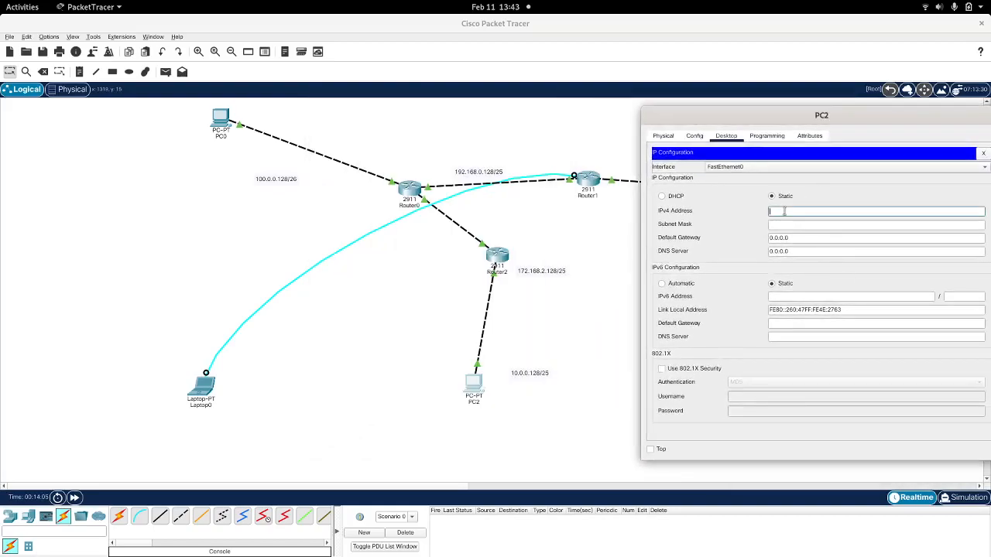
pyautogui.write('172.168.2.13')
pyautogui.doubleClick(784, 211)
# Set PC2's subnet mask to 255.255.255.128.
pyautogui.press('Tab')
pyautogui.press('Right')
pyautogui.write('==')
pyautogui.press('BackSpace')
pyautogui.press('BackSpace')
pyautogui.press('BackSpace')
pyautogui.press('BackSpace')
pyautogui.press('BackSpace')
pyautogui.press('BackSpace')
pyautogui.write('.144')
pyautogui.press('BackSpace')
pyautogui.press('BackSpace')
pyautogui.press('BackSpace')
pyautogui.write('24')
pyautogui.write('5.1')
pyautogui.write('8')
# Set PC2's default gateway to 172.168.2.129 and close its window.
pyautogui.press('Tab')
pyautogui.hotkey('ctrl', 'v')
pyautogui.press('BackSpace')
pyautogui.press('BackSpace')
pyautogui.write('129')
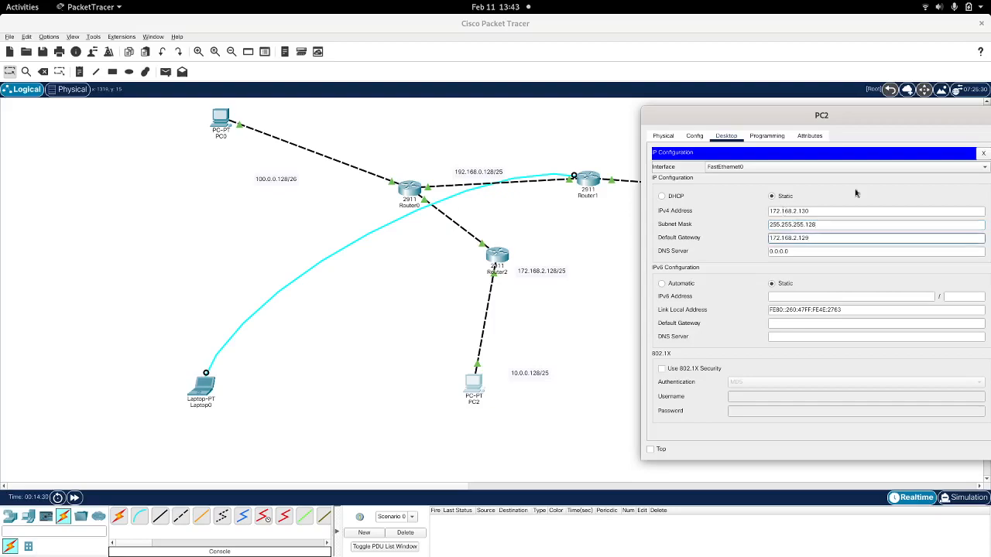
pyautogui.moveTo(933, 115); pyautogui.dragTo(753, 109)
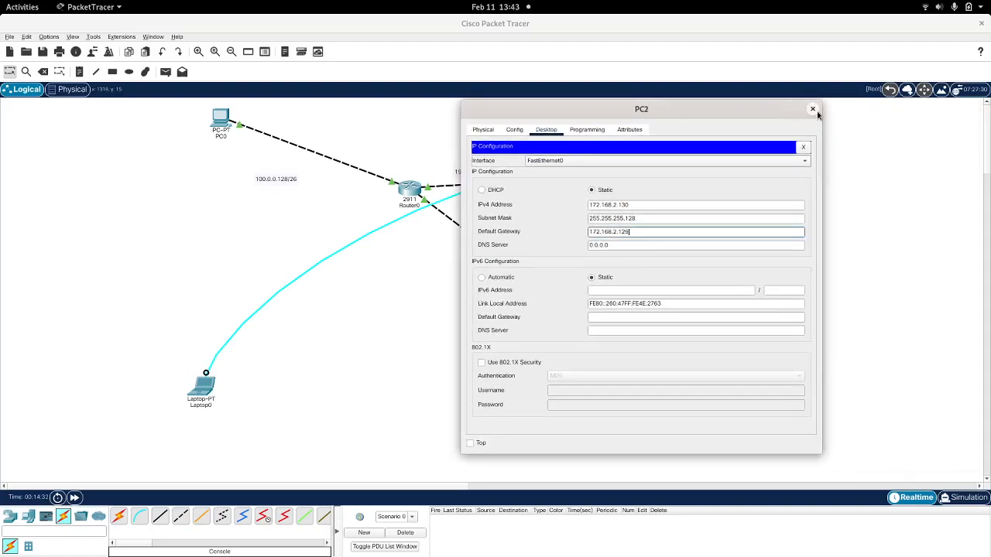
pyautogui.click(812, 109)
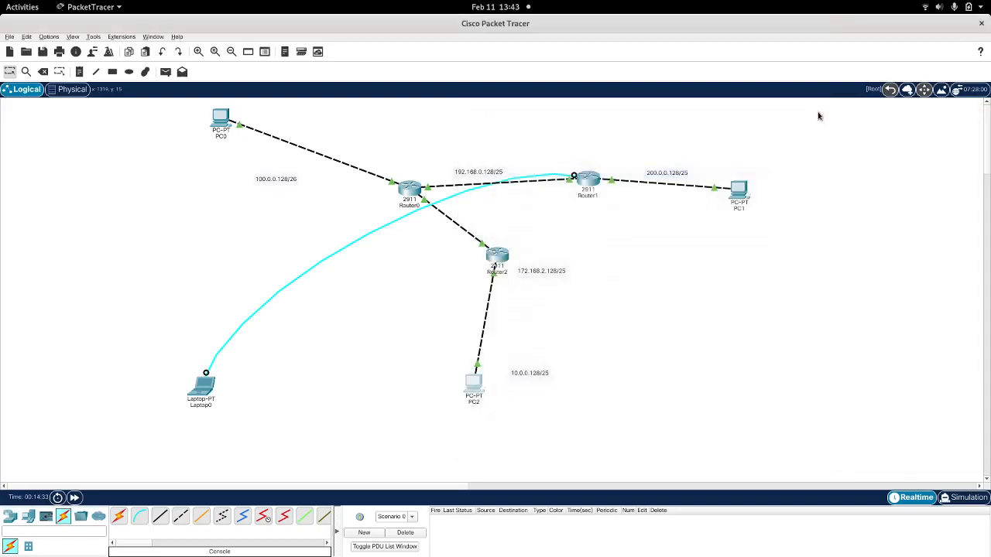
# Open PC0's IP configuration, move its window off the Router0 link, and set the static IPv4 address to 100.0.0.130.
pyautogui.click(218, 118)
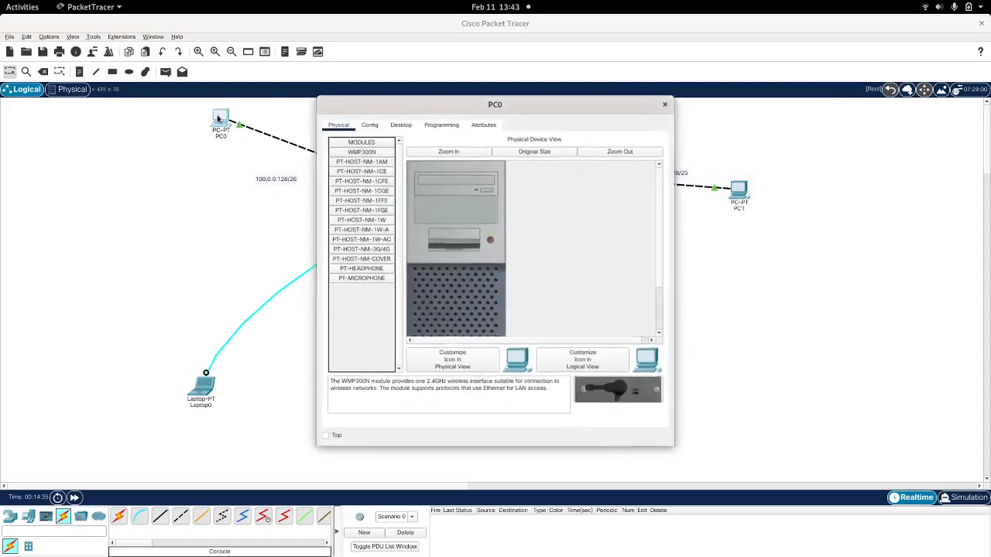
pyautogui.click(406, 127)
pyautogui.click(358, 163)
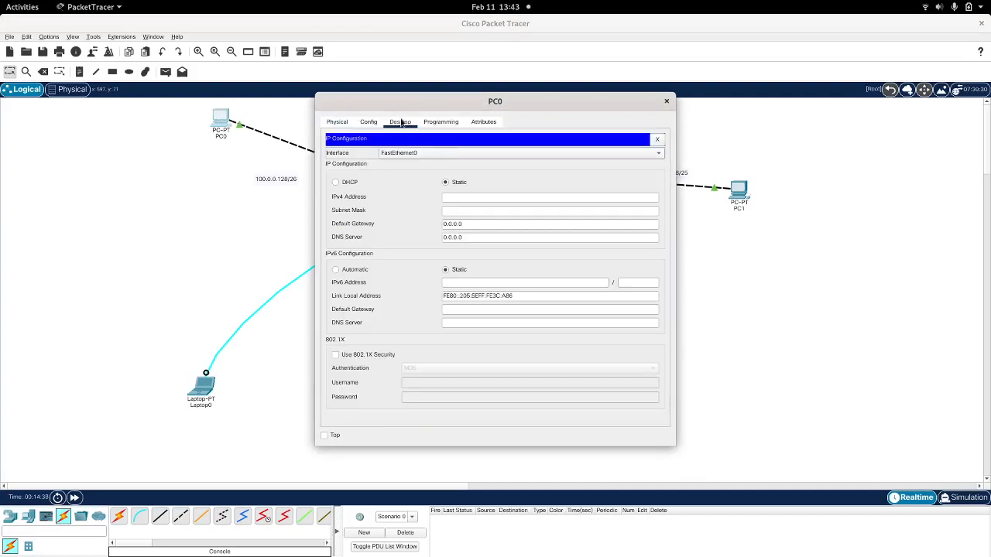
pyautogui.moveTo(384, 105); pyautogui.dragTo(552, 128)
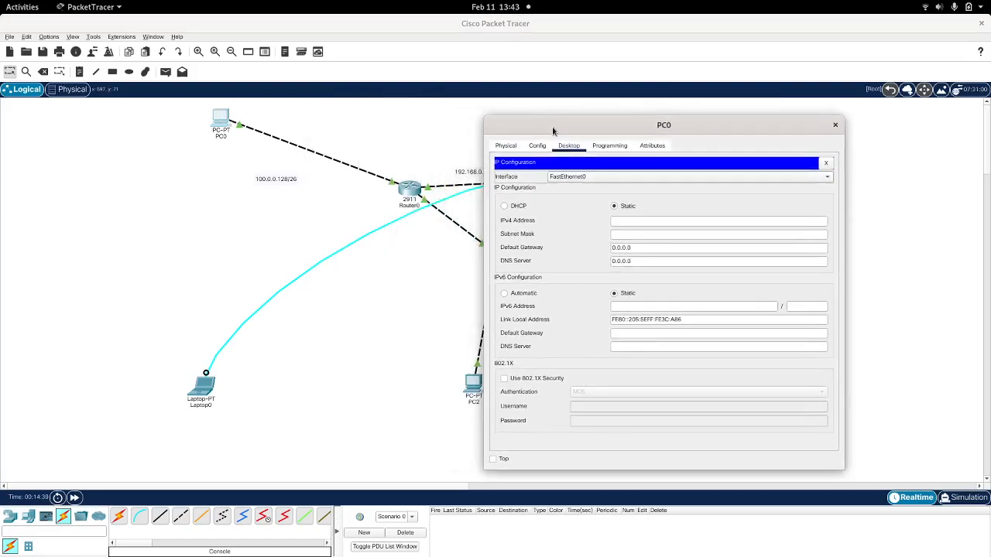
pyautogui.click(626, 224)
pyautogui.write('100')
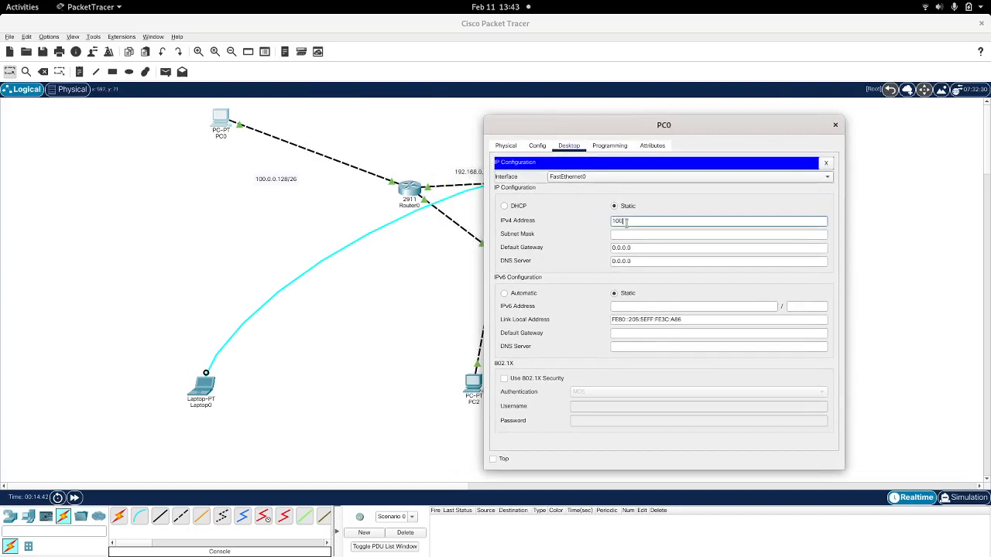
pyautogui.write('.0.0.12')
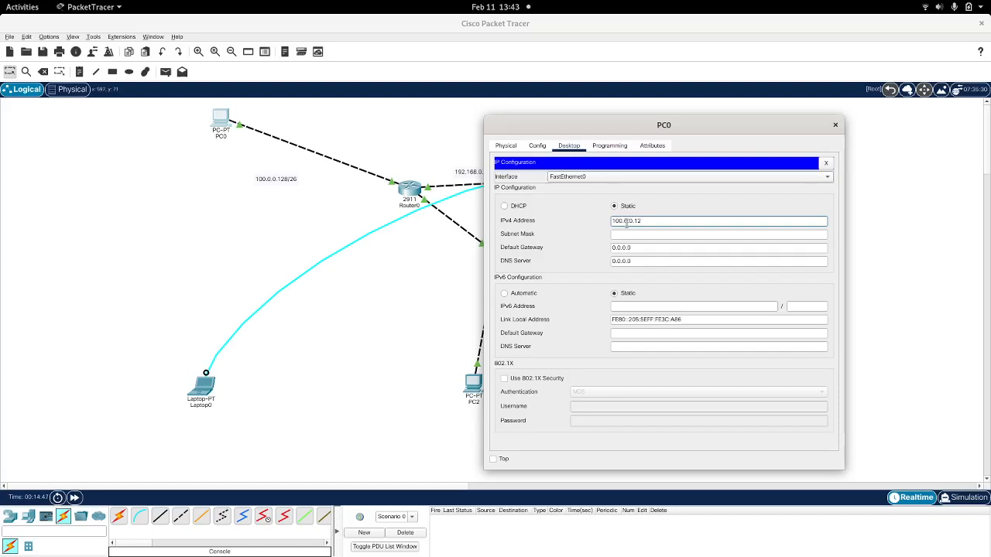
pyautogui.write('30')
# Set PC0's subnet mask to 255.255.255.128.
pyautogui.press('Tab')
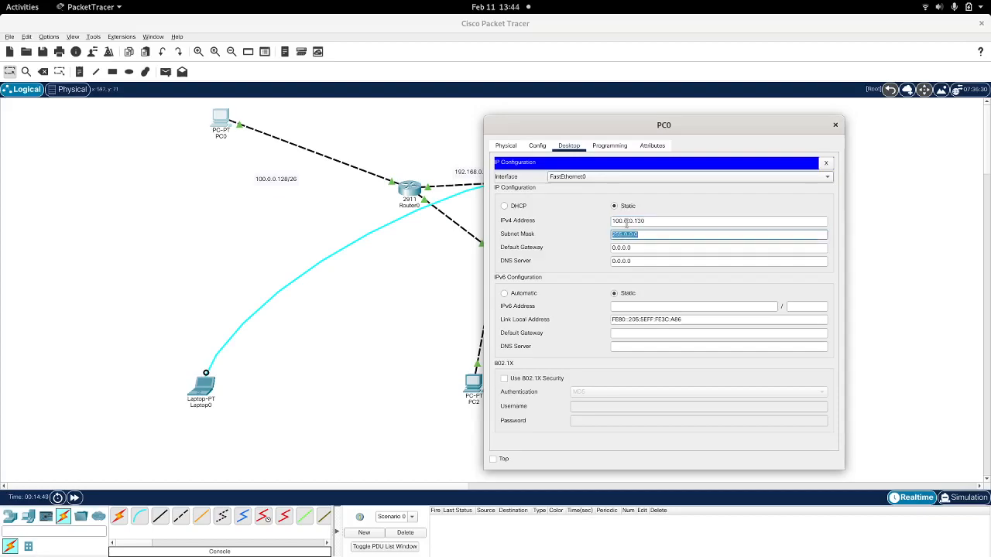
pyautogui.write('255.14')
pyautogui.press('BackSpace')
pyautogui.press('BackSpace')
pyautogui.write('255.255.128')
# Set PC0's default gateway to 100.0.0.129 and close its window.
pyautogui.press('Tab')
pyautogui.write('100.')
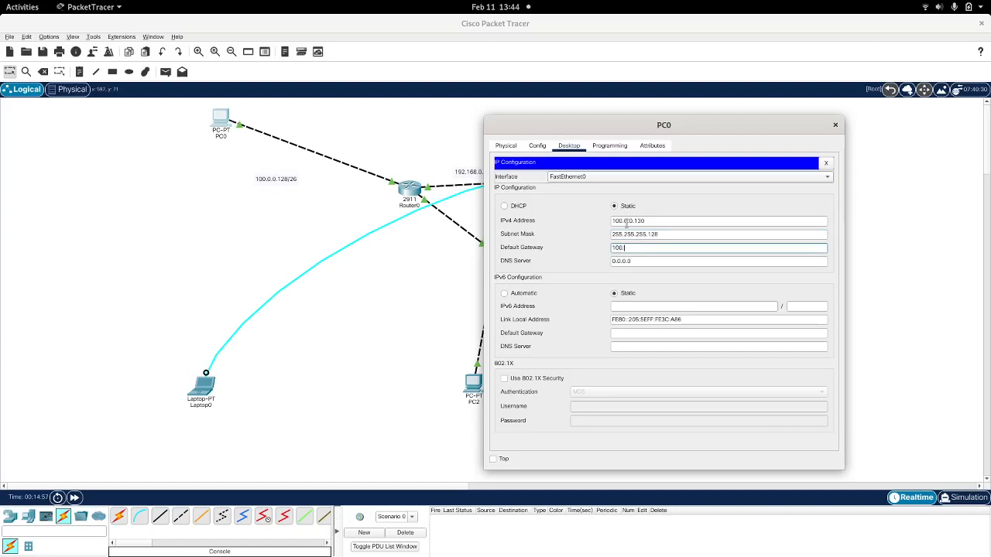
pyautogui.write('0.0.129')
pyautogui.click(835, 125)
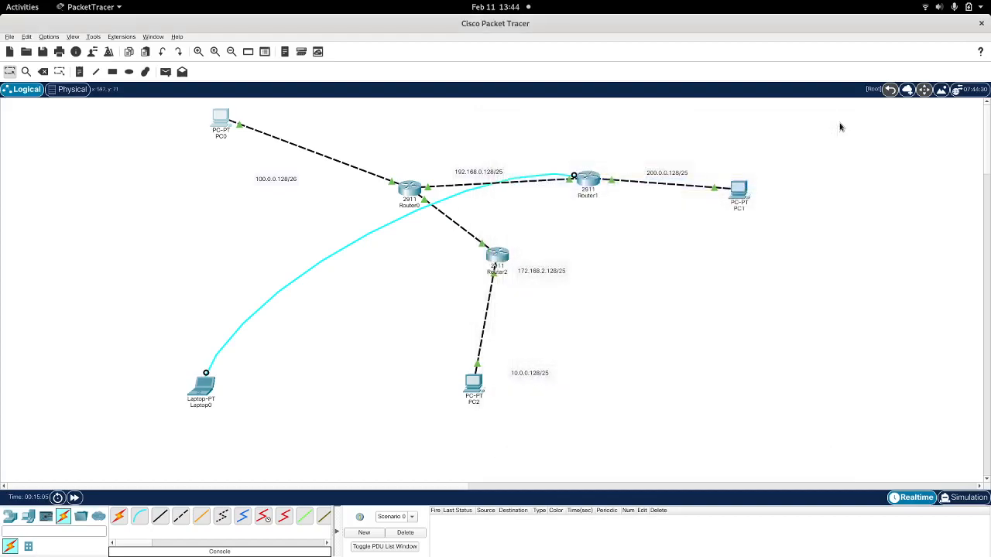
# Open PC2's Command Prompt, move its window clear of the routers, and ping PC1 at 200.0.0.130.
pyautogui.click(473, 383)
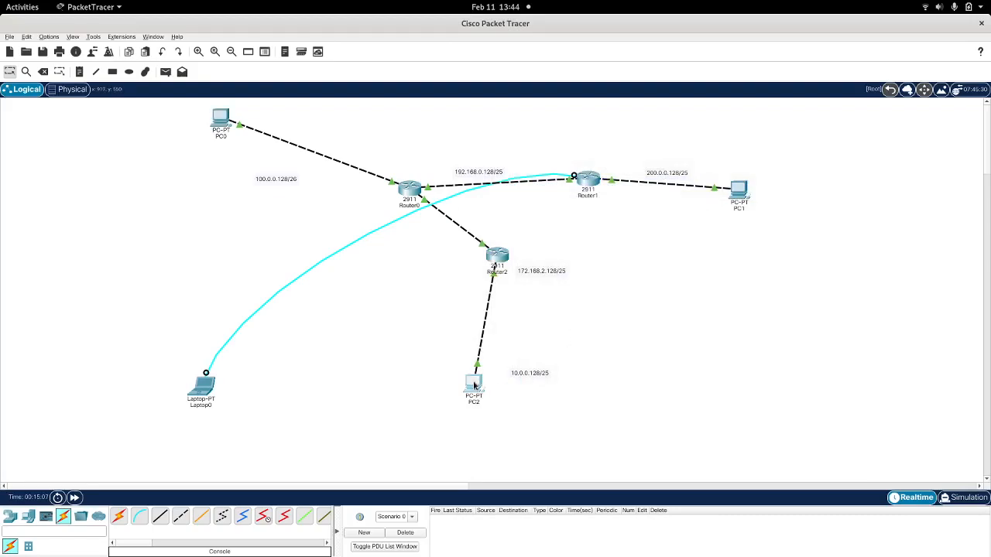
pyautogui.click(551, 166)
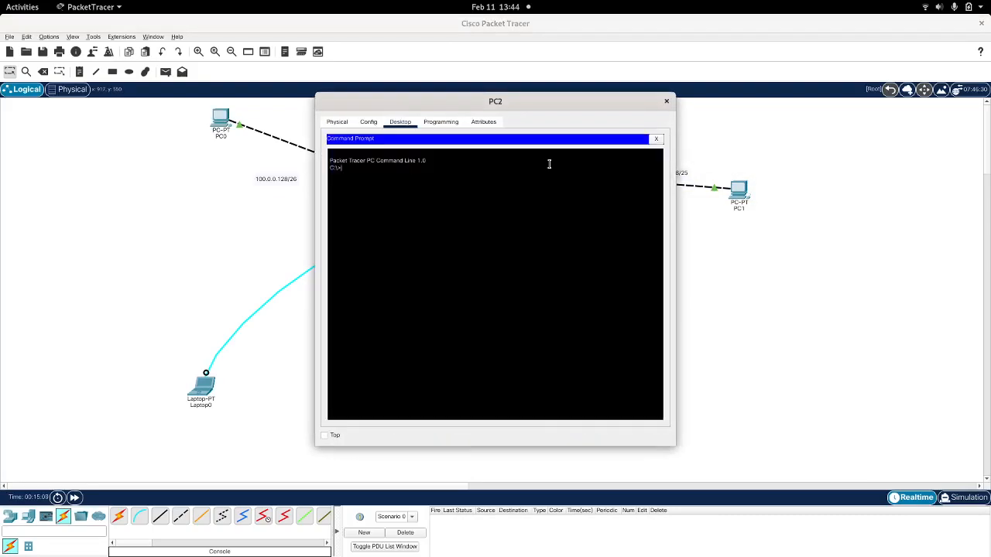
pyautogui.moveTo(489, 99); pyautogui.dragTo(299, 112)
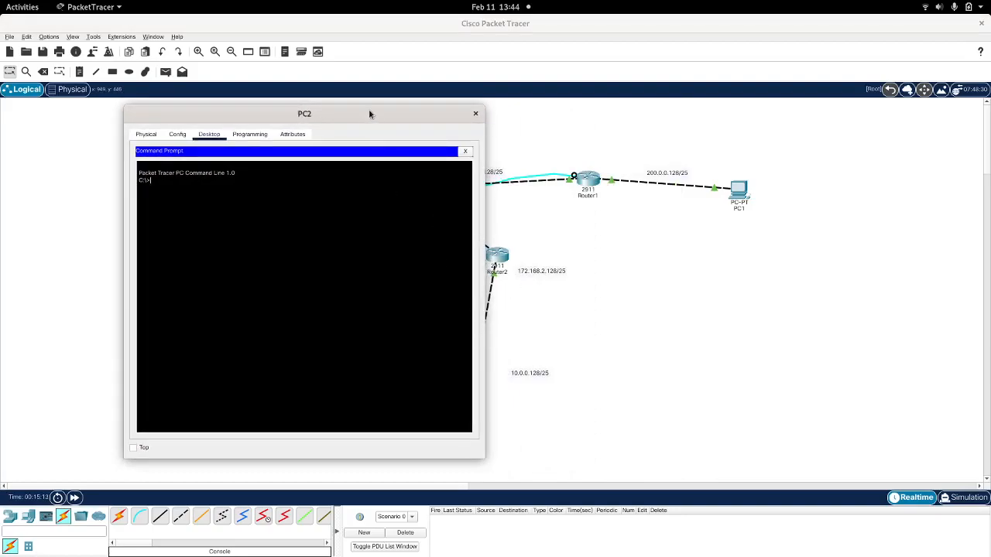
pyautogui.moveTo(370, 111); pyautogui.dragTo(281, 111)
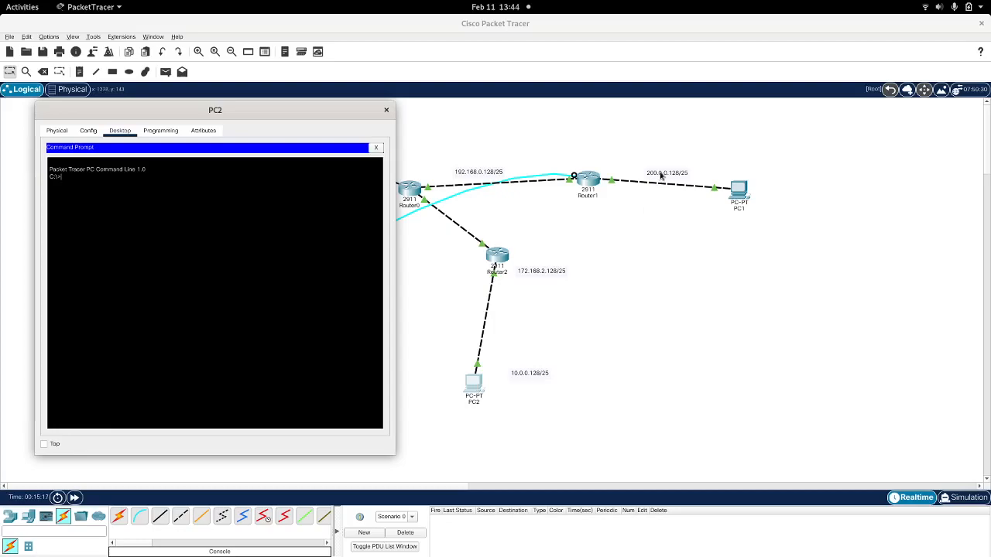
pyautogui.write('ping 200.0.0.12')
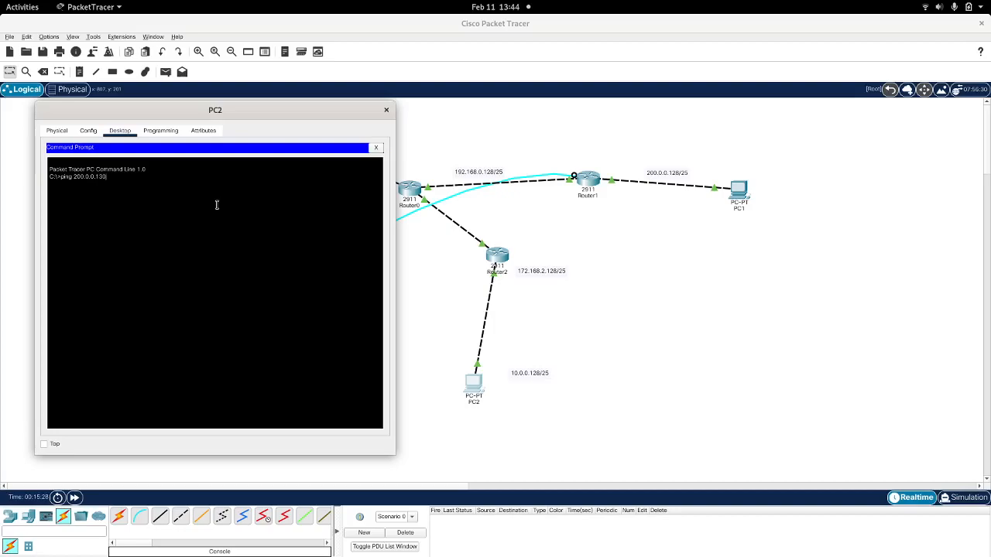
pyautogui.press('Return')
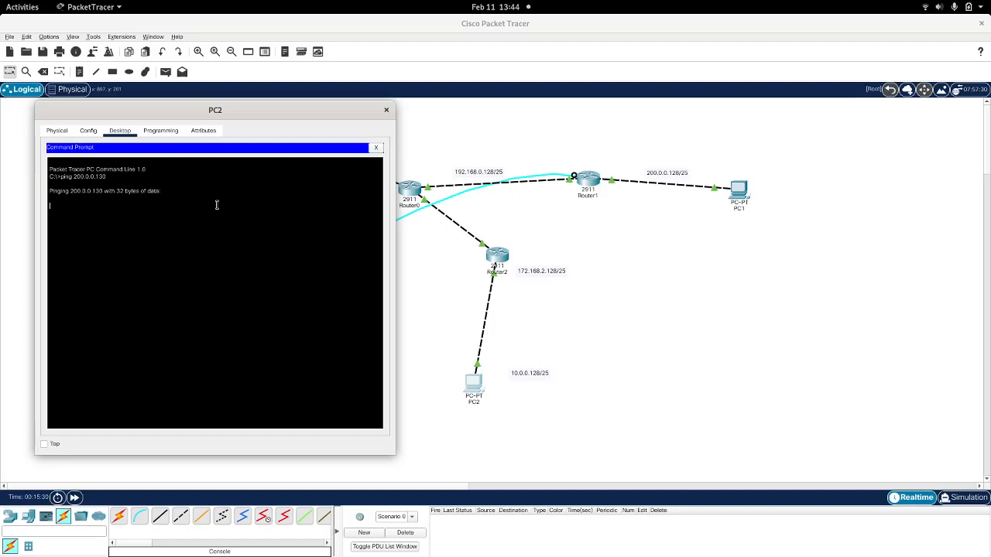
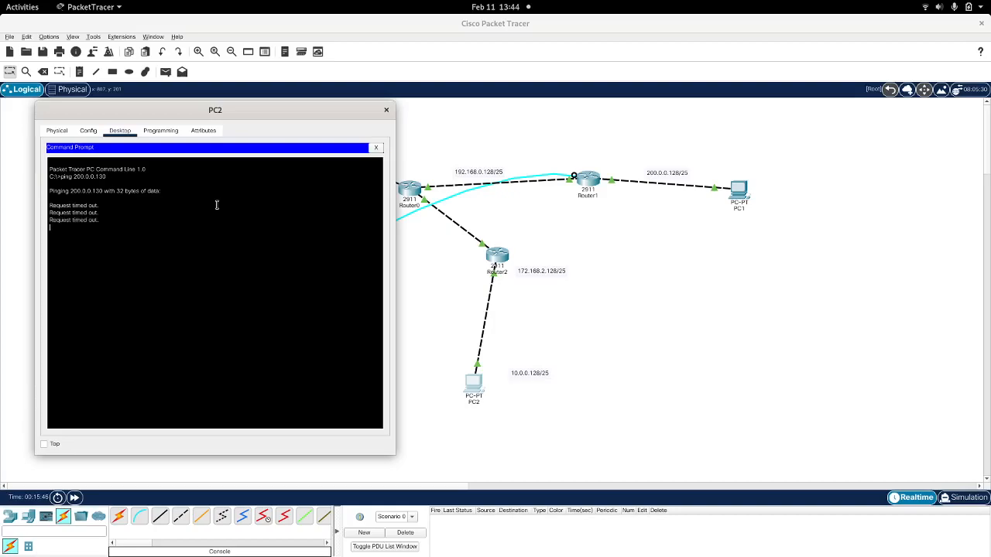
# Stop the running ping, ping the gateway 200.0.0.129 from PC2, interrupt it, and close the PC2 window.
pyautogui.hotkey('ctrl', 'c')
pyautogui.press('Up')
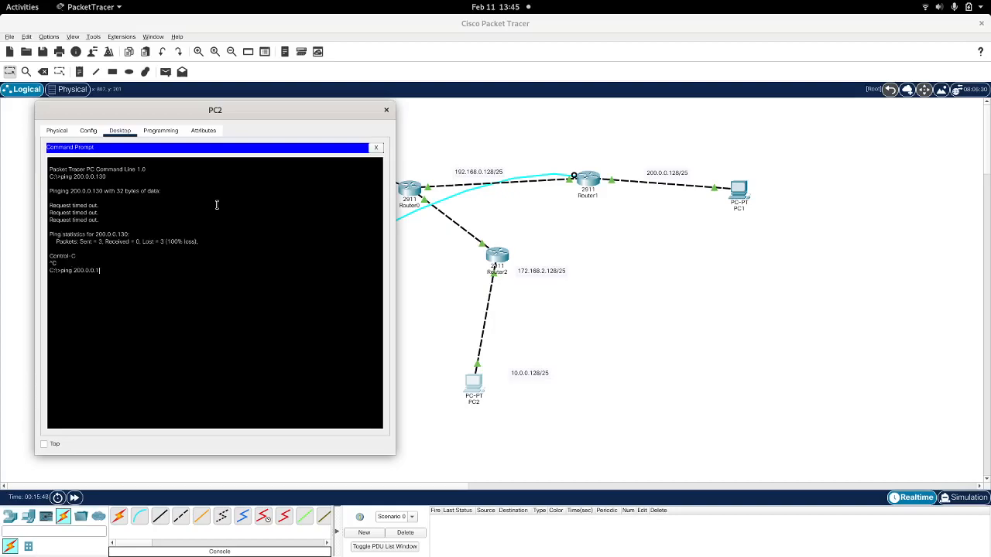
pyautogui.press('Return')
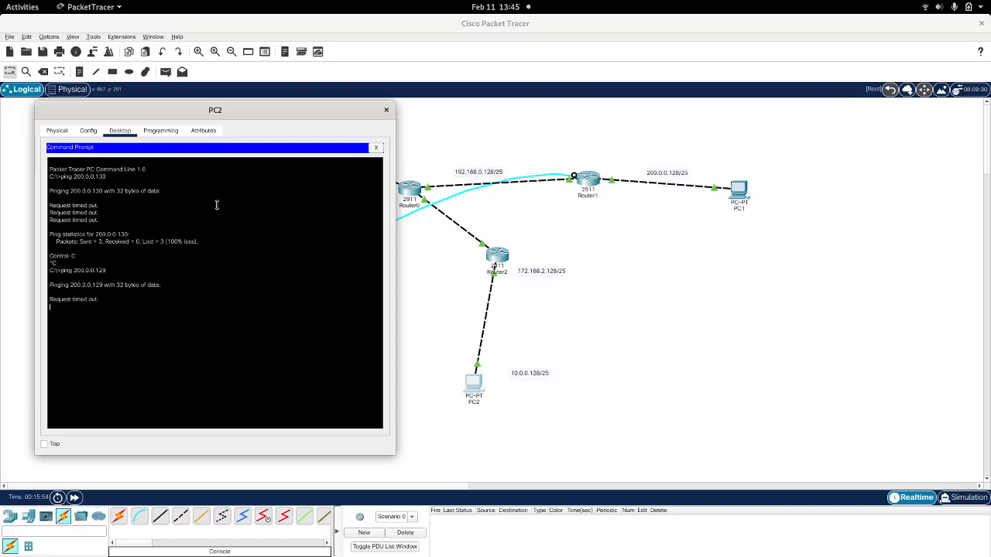
pyautogui.hotkey('ctrl', 'c')
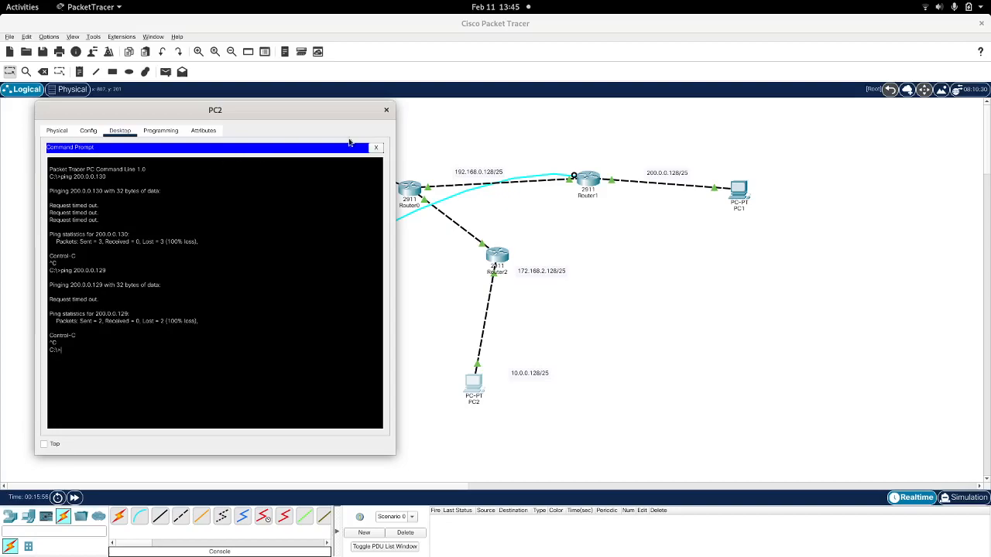
pyautogui.click(386, 111)
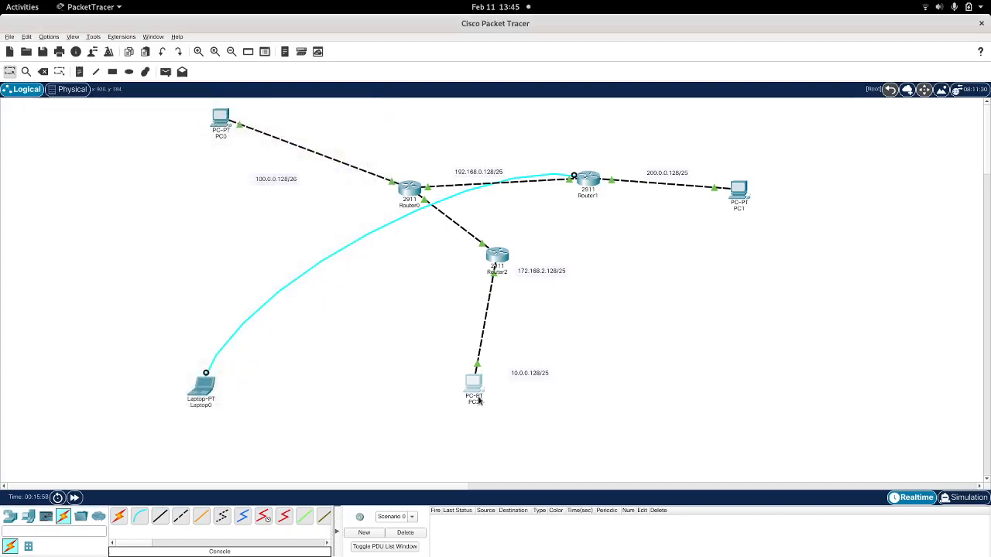
pyautogui.click(477, 389)
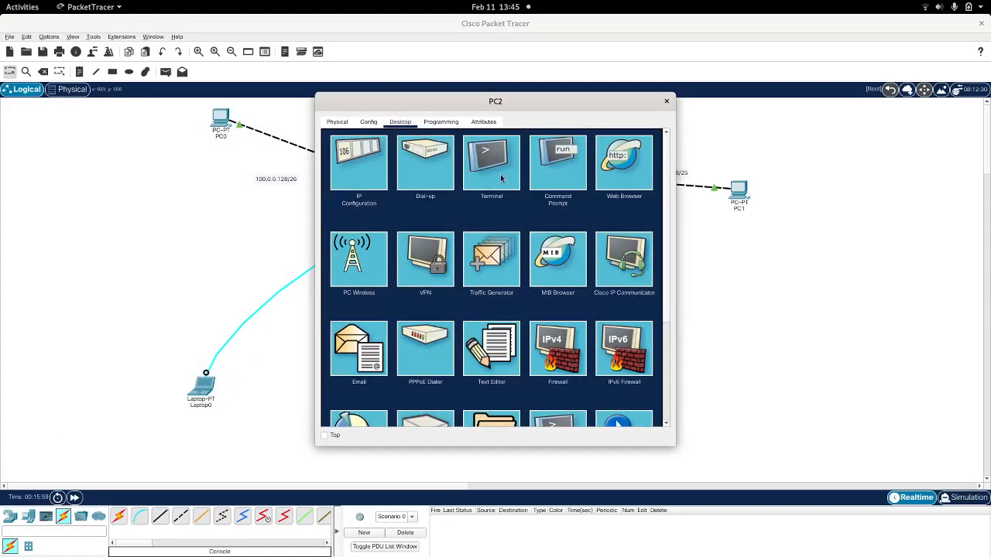
pyautogui.click(550, 171)
pyautogui.moveTo(435, 101); pyautogui.dragTo(702, 133)
pyautogui.write('ping')
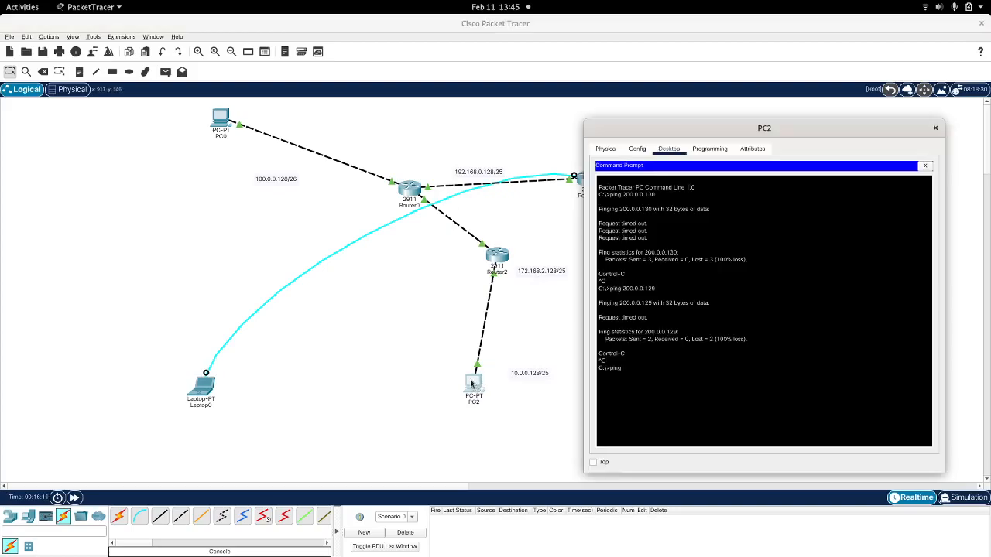
pyautogui.click(935, 128)
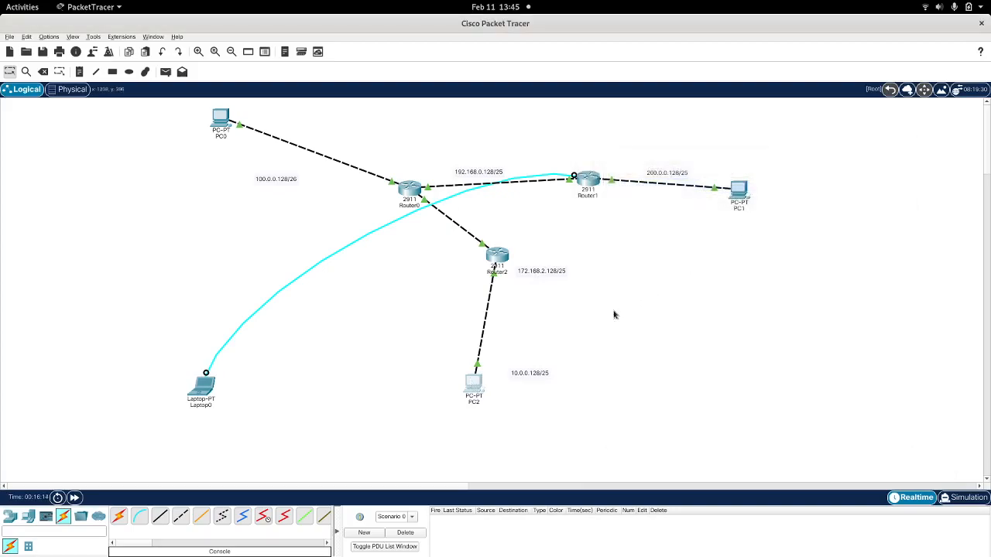
# Check PC2's IP configuration and move the 172.168.2.128/25 label beside the link between Router0 and Router2.
pyautogui.click(478, 385)
pyautogui.click(363, 157)
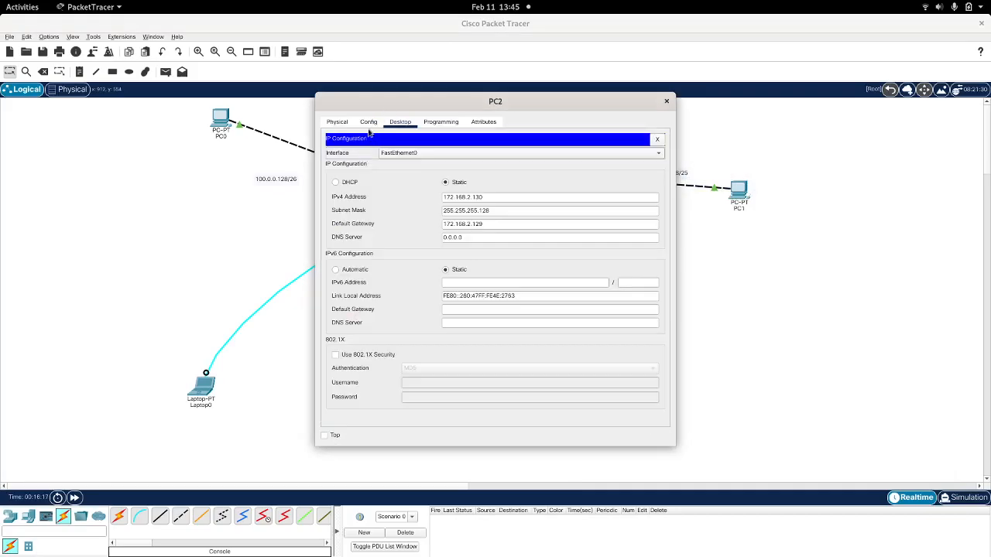
pyautogui.moveTo(348, 103); pyautogui.dragTo(650, 112)
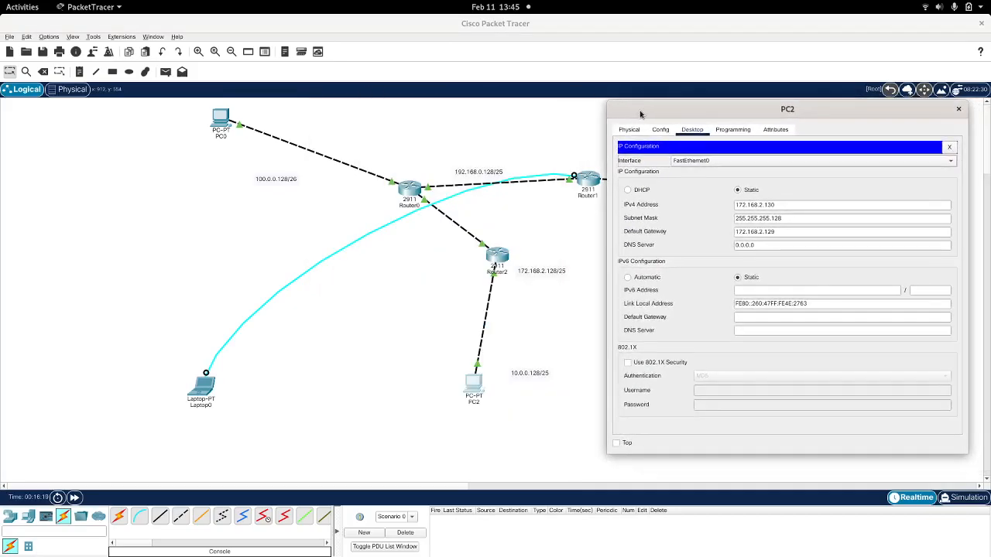
pyautogui.click(539, 273)
pyautogui.moveTo(540, 273); pyautogui.dragTo(438, 232)
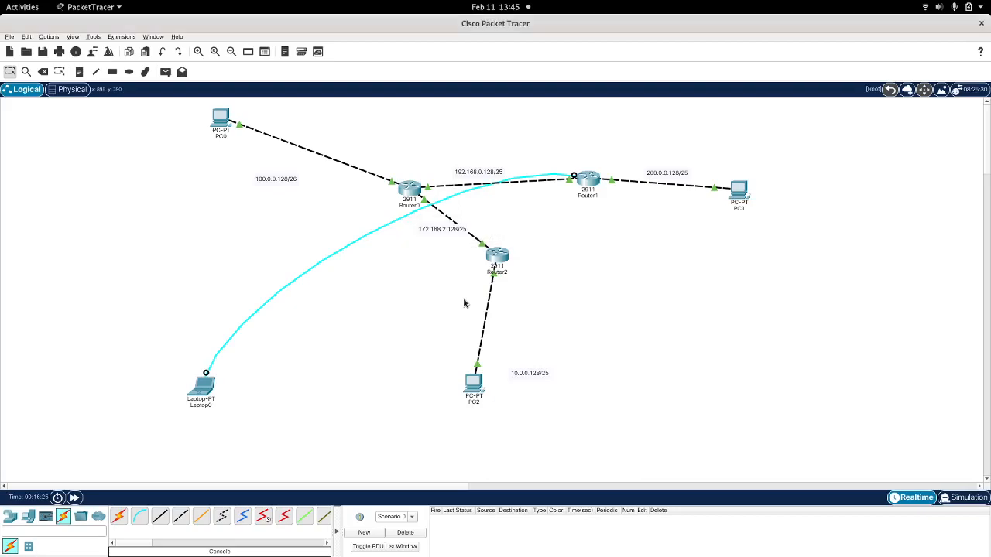
# Return to PC2's IP configuration, try the IPv4 address 10.0.0.130, and set the default gateway to 10.0.0.129.
pyautogui.press('super')
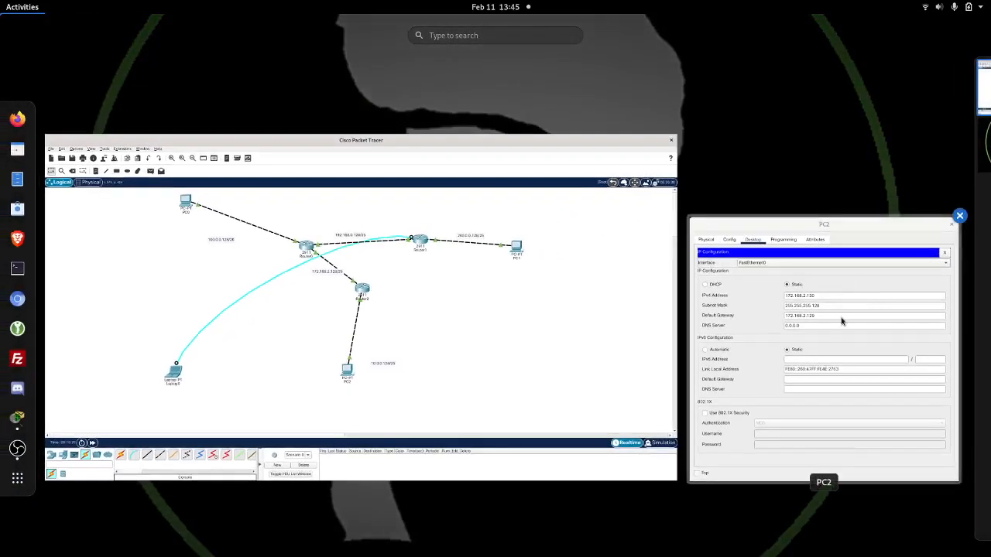
pyautogui.click(841, 320)
pyautogui.tripleClick(804, 206)
pyautogui.write('10')
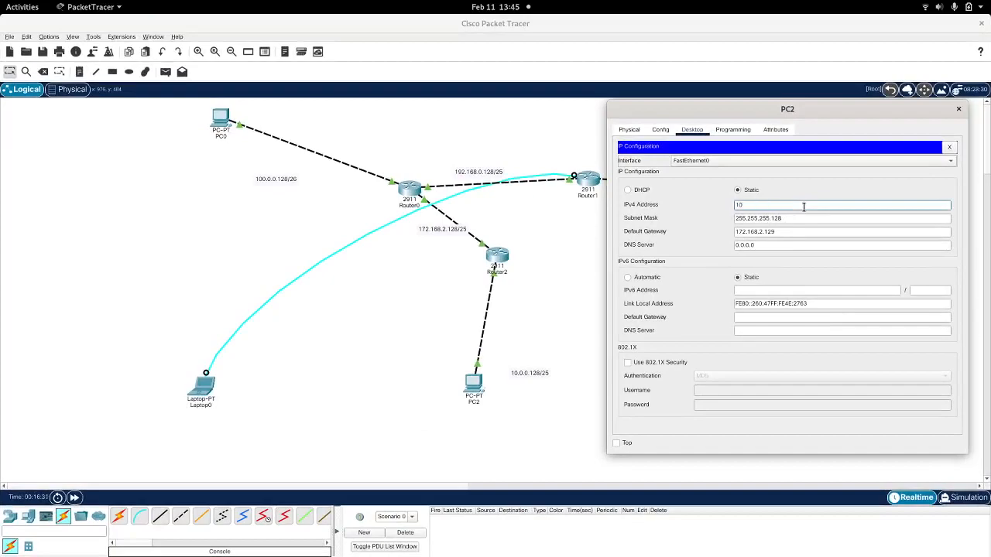
pyautogui.write('.0.0.130')
pyautogui.doubleClick(803, 206)
pyautogui.hotkey('ctrl', 'c')
pyautogui.press('Tab')
pyautogui.press('Tab')
pyautogui.hotkey('ctrl', 'v')
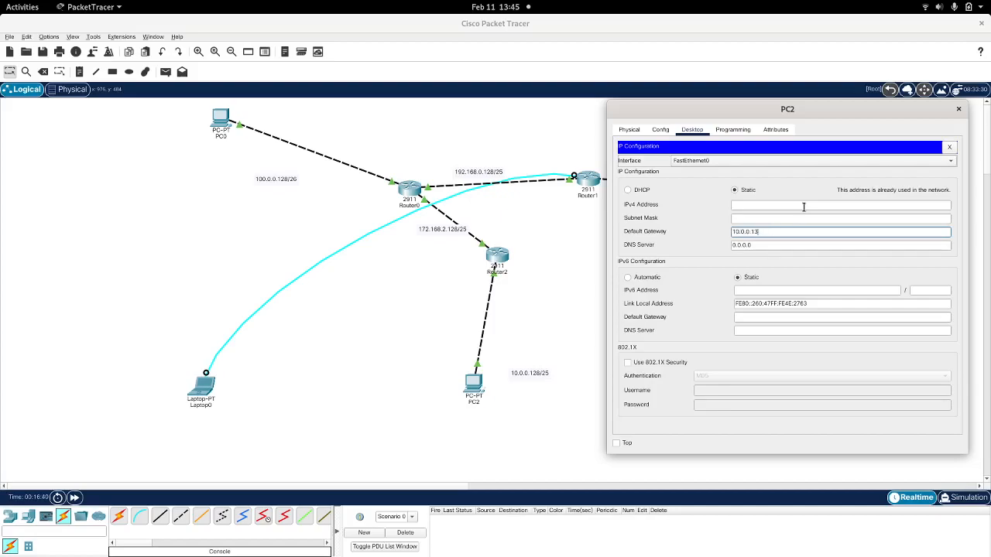
# Try again to assign 10.0.0.130 as PC2's IPv4 address.
pyautogui.hotkey('shift', 'Tab')
pyautogui.hotkey('shift', 'Tab')
pyautogui.hotkey('ctrl', 'v')
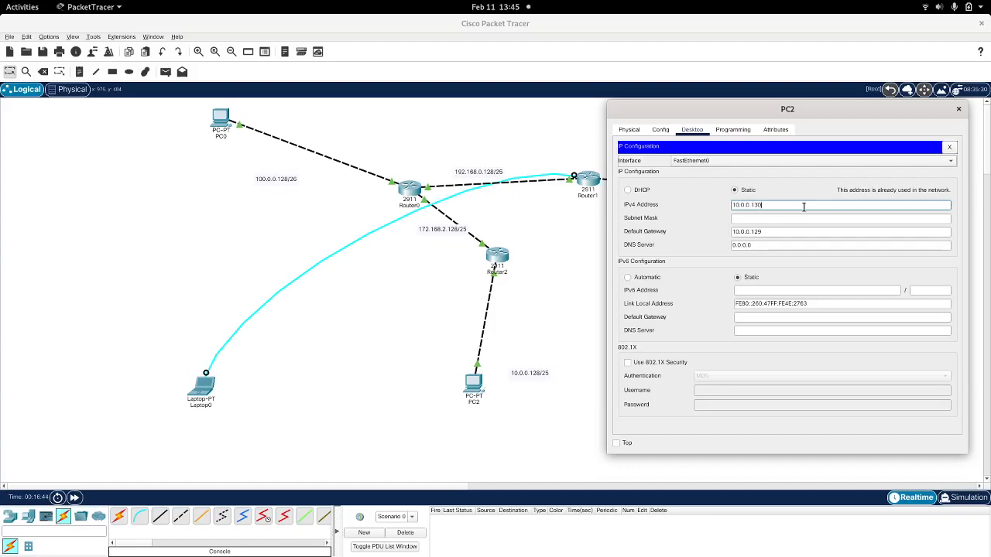
pyautogui.press('Tab')
pyautogui.click(803, 206)
pyautogui.hotkey('ctrl', 'v')
# Set PC2's subnet mask to 255.255.255.128 and its IPv4 address to 10.0.0.132, and close the window.
pyautogui.click(760, 222)
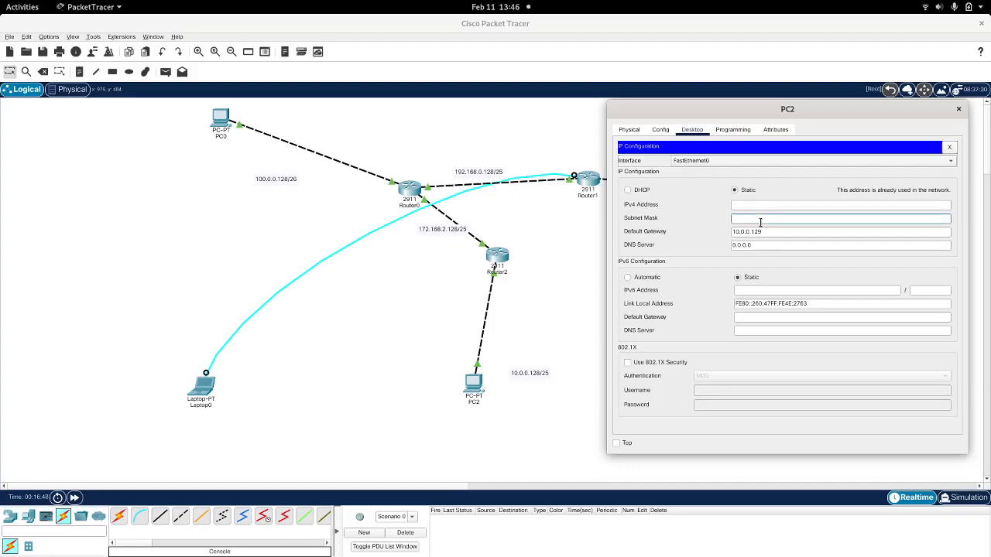
pyautogui.write('255.255.255.128')
pyautogui.click(740, 206)
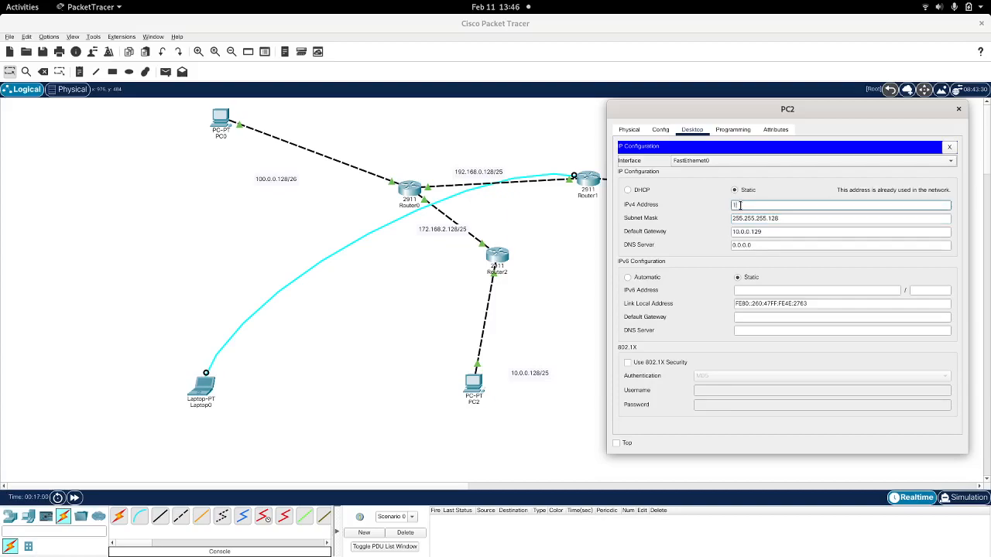
pyautogui.write('10.0.0.13')
pyautogui.click(960, 111)
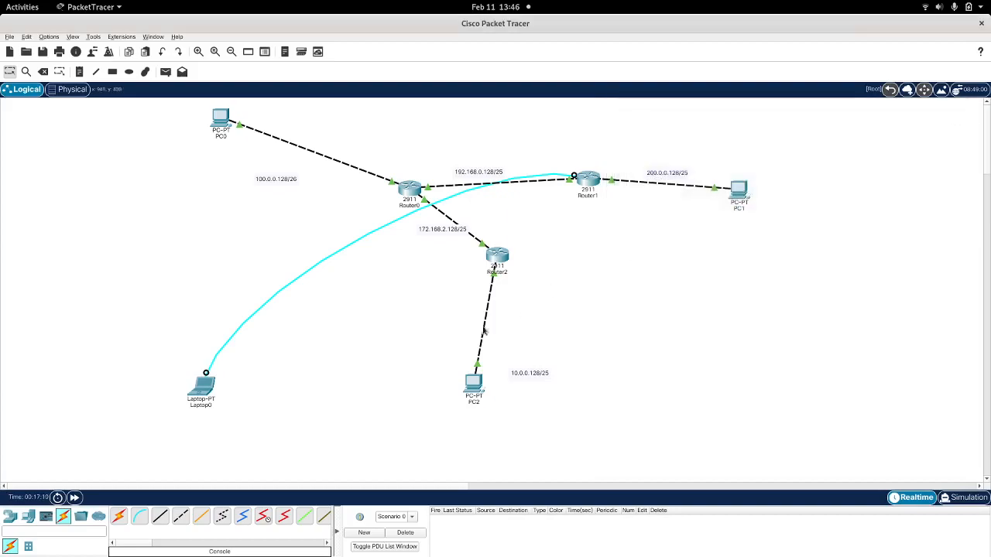
# Open PC2's Command Prompt, move its window clear of the routers, ping 200.0.0.129, and interrupt the ping.
pyautogui.click(477, 385)
pyautogui.click(563, 161)
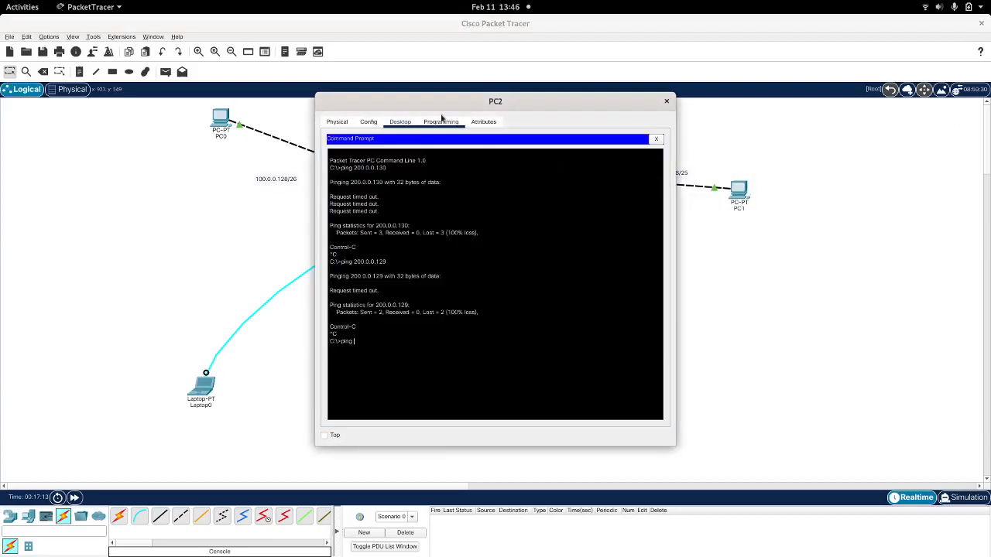
pyautogui.moveTo(408, 102); pyautogui.dragTo(635, 114)
pyautogui.write('200.0.0.128')
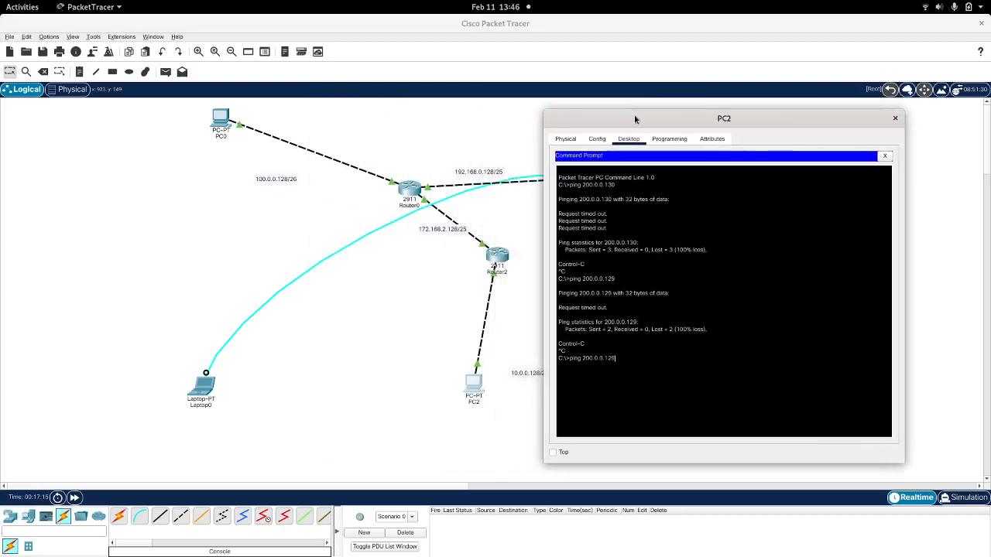
pyautogui.press('Return')
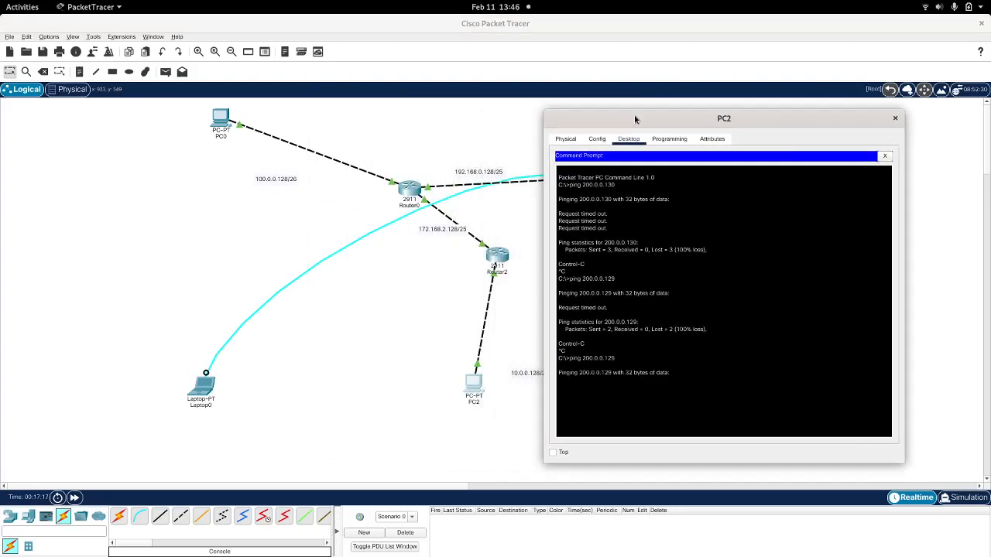
pyautogui.hotkey('ctrl', 'c')
# Ping 10.0.0.129 from PC2 and close its window.
pyautogui.write('ping ')
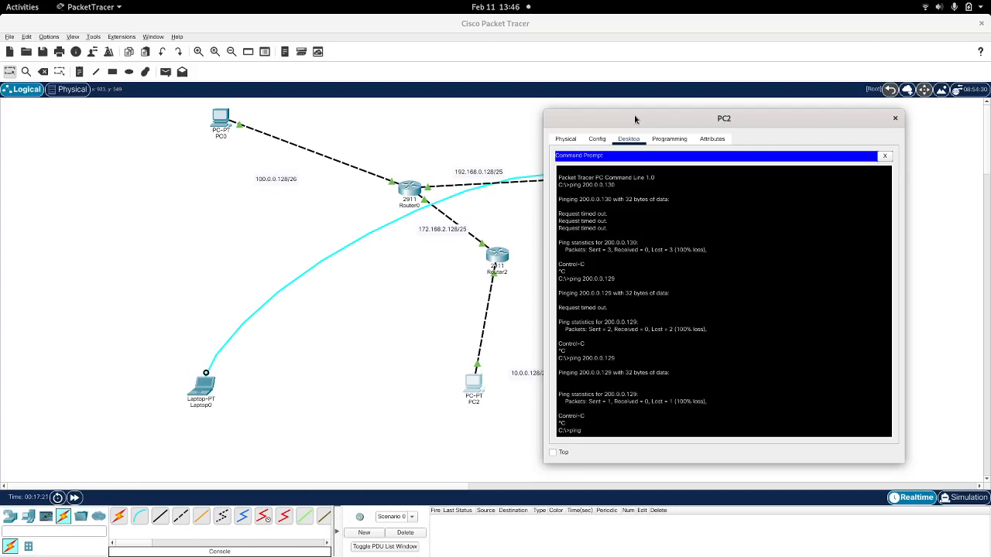
pyautogui.write('10.0.0.129')
pyautogui.press('Return')
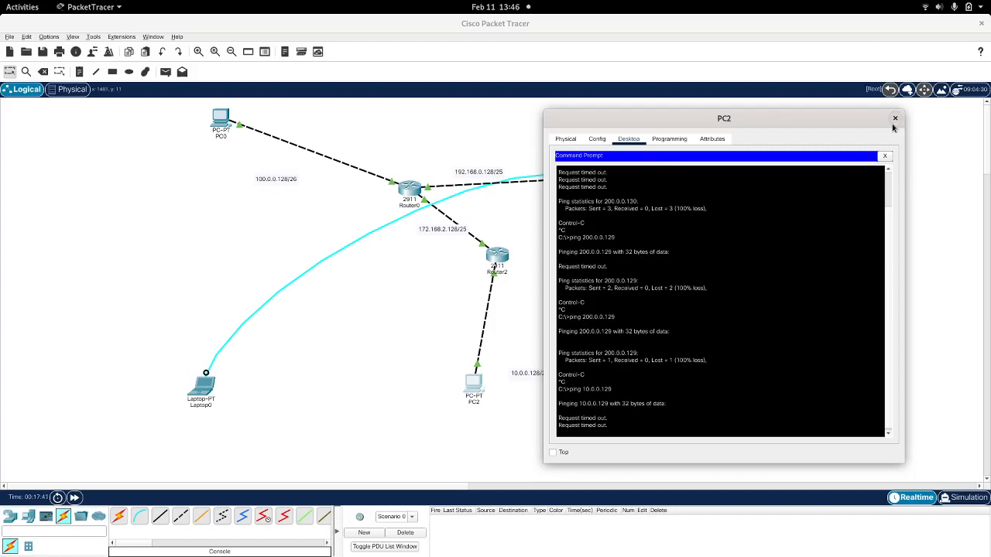
pyautogui.click(895, 118)
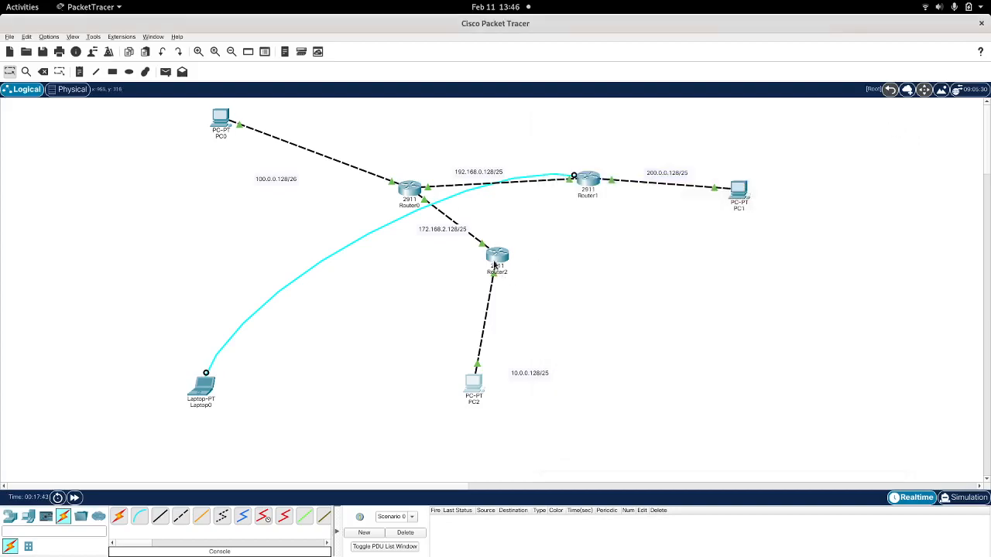
# Check Router2's interface addresses, set PC2's default gateway to 10.0.0.130, and close the window.
pyautogui.moveTo(494, 260)
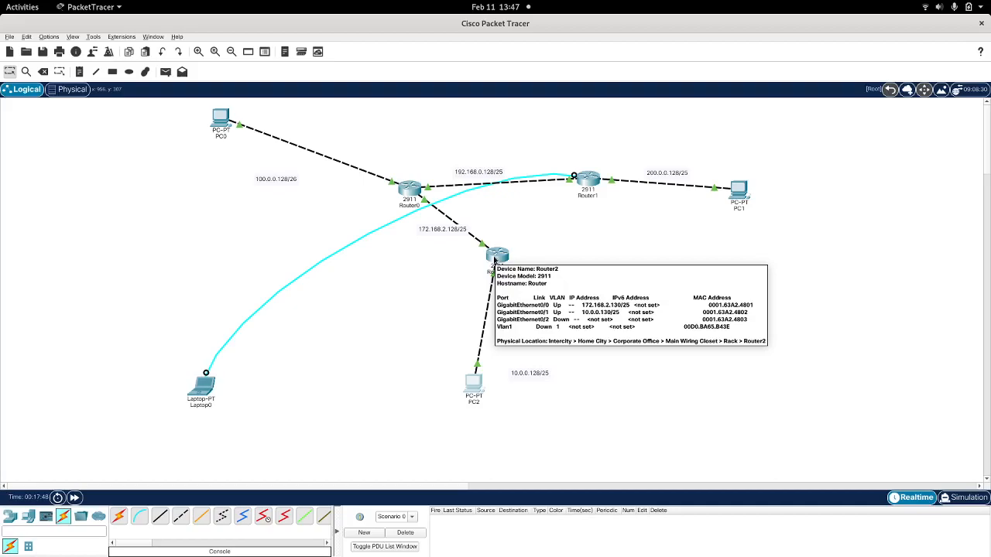
pyautogui.click(478, 386)
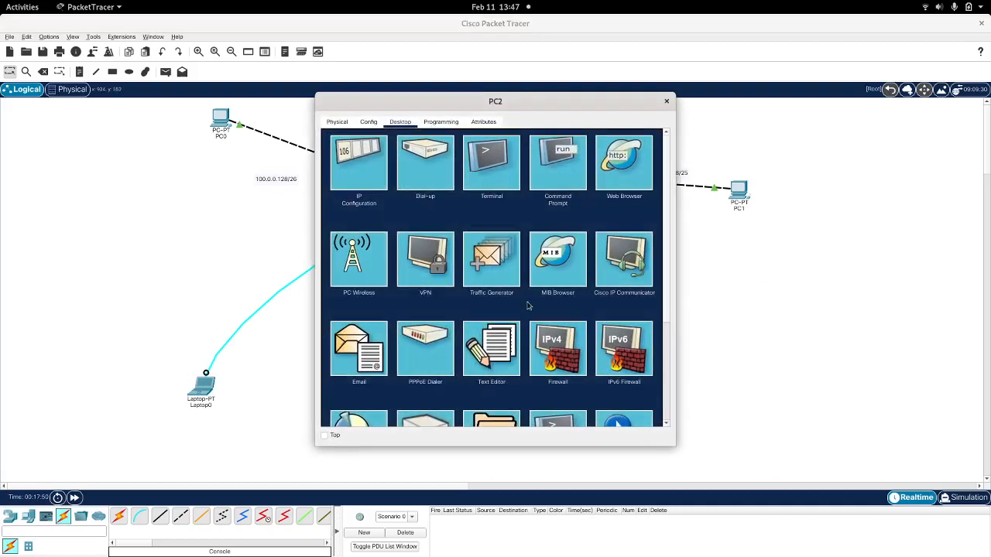
pyautogui.click(369, 163)
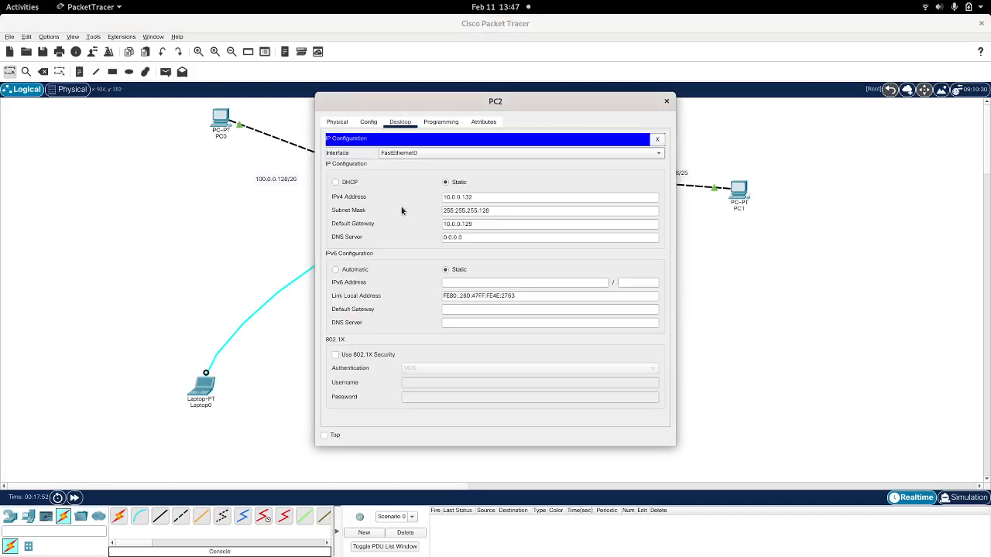
pyautogui.click(480, 224)
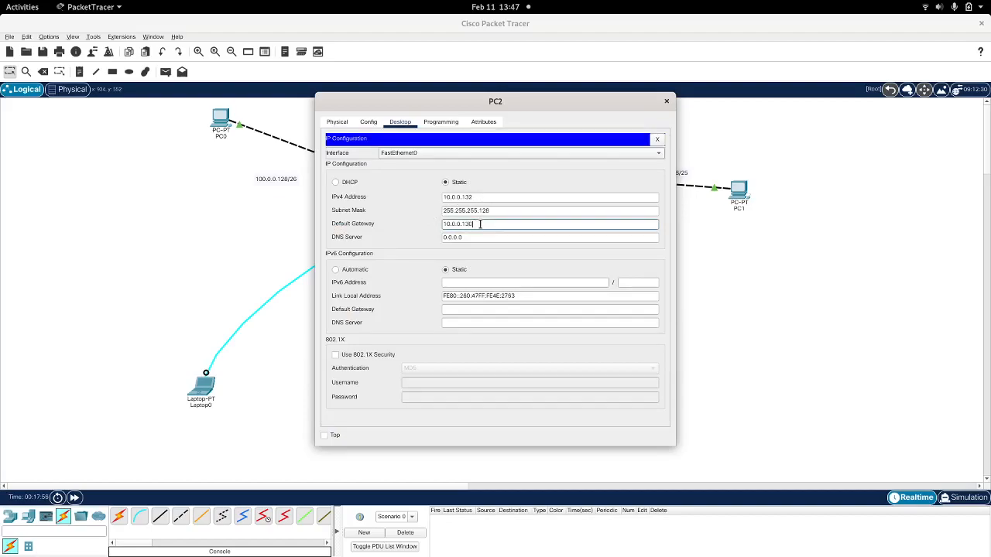
pyautogui.click(667, 101)
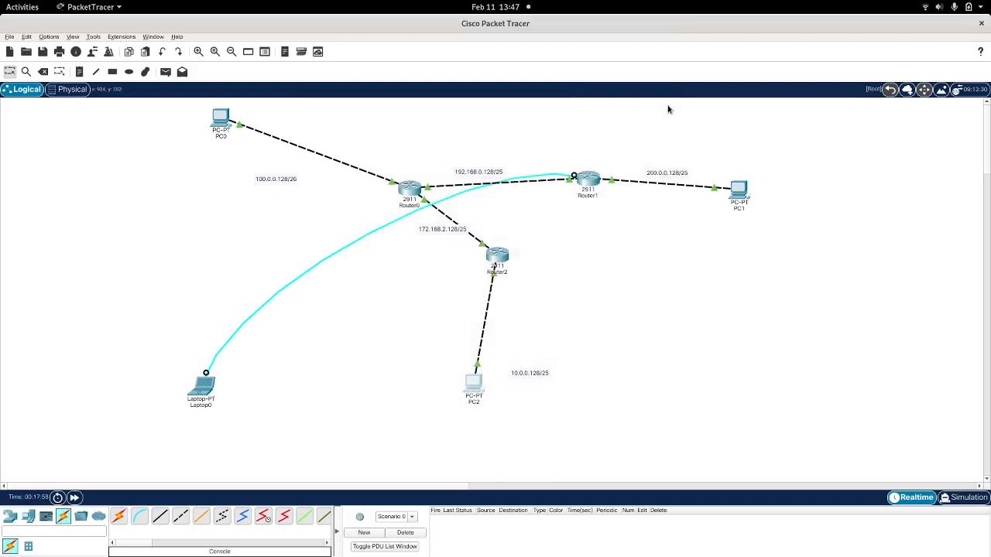
# Reopen PC2's Command Prompt, move its window aside, ping the gateway 10.0.0.130, and interrupt the ping.
pyautogui.click(476, 381)
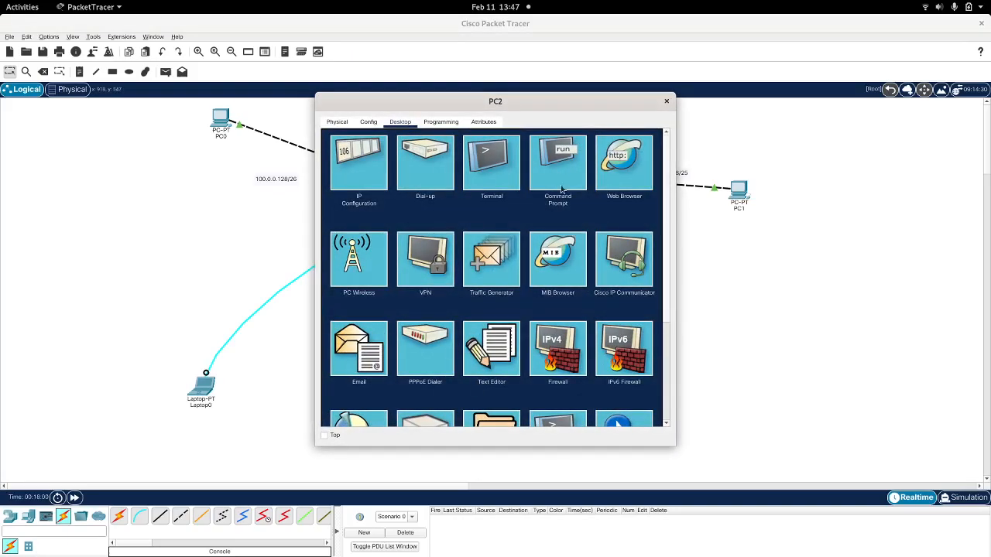
pyautogui.click(559, 178)
pyautogui.moveTo(436, 94); pyautogui.dragTo(686, 109)
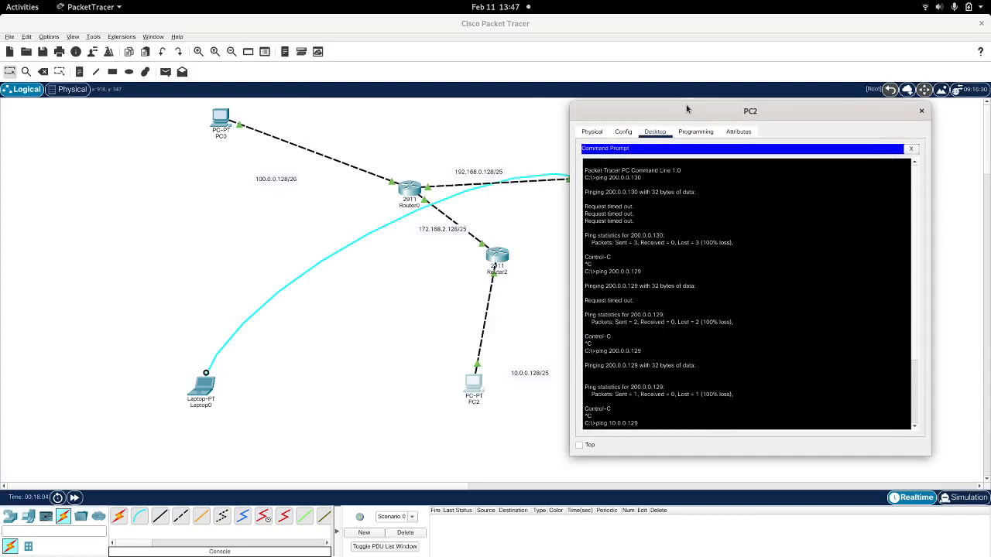
pyautogui.press('Return')
pyautogui.press('Up')
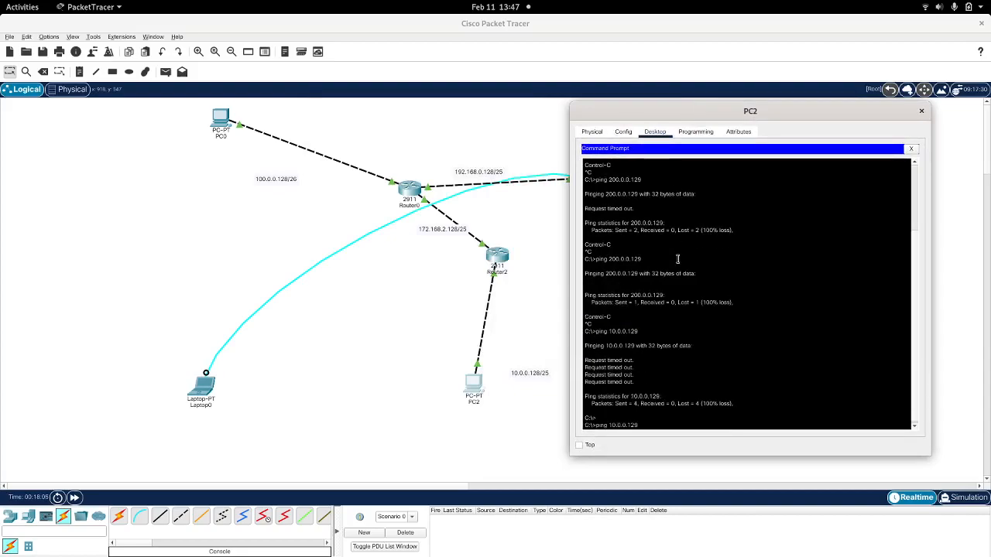
pyautogui.write('30')
pyautogui.press('Return')
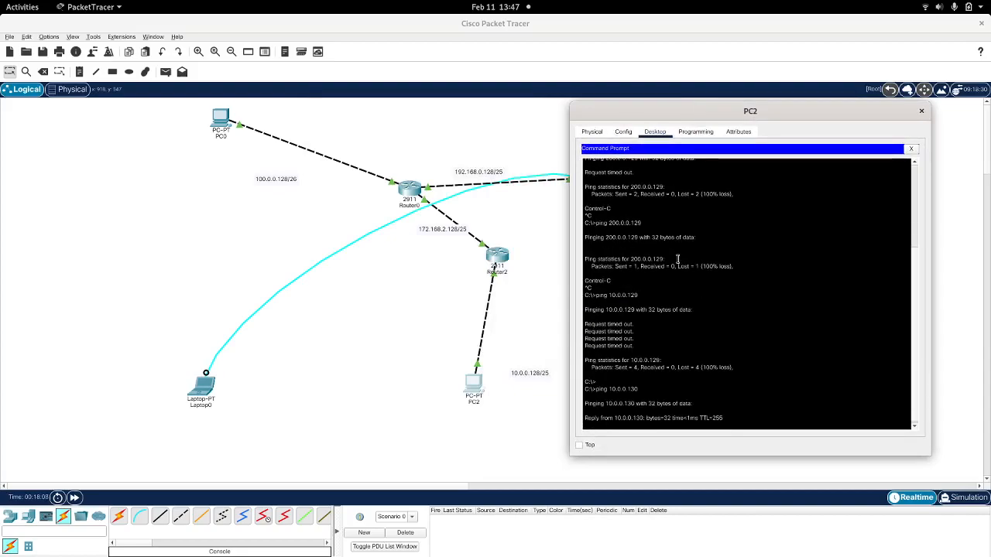
pyautogui.hotkey('ctrl', 'c')
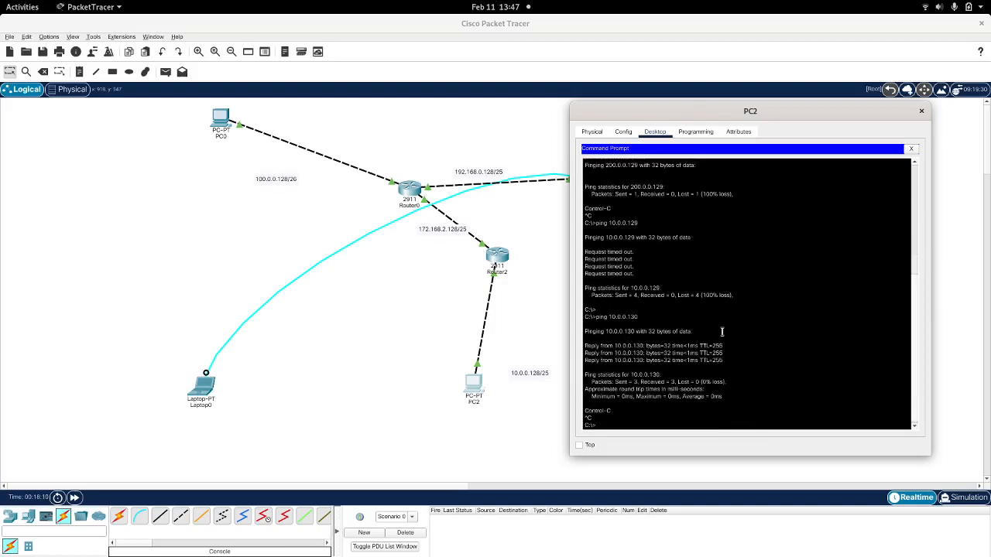
# Ping PC0 at 100.0.0.130 from PC2 and interrupt the ping.
pyautogui.write('ping 100')
pyautogui.write('.0.0.130')
pyautogui.press('Return')
pyautogui.hotkey('ctrl', 'c')
# Ping Router0's address 100.0.0.129 from PC2, interrupt the ping, and close the window.
pyautogui.press('Up')
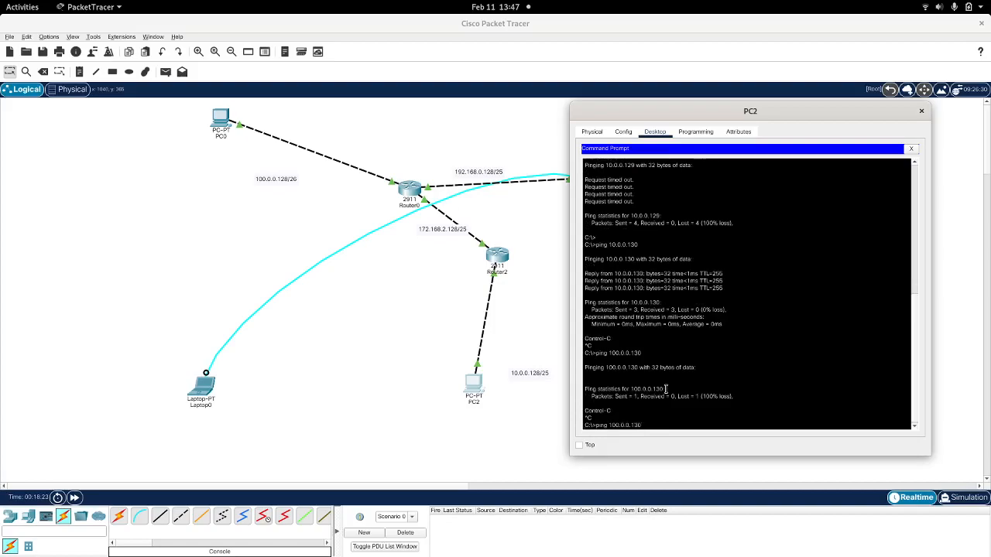
pyautogui.write('29')
pyautogui.press('Return')
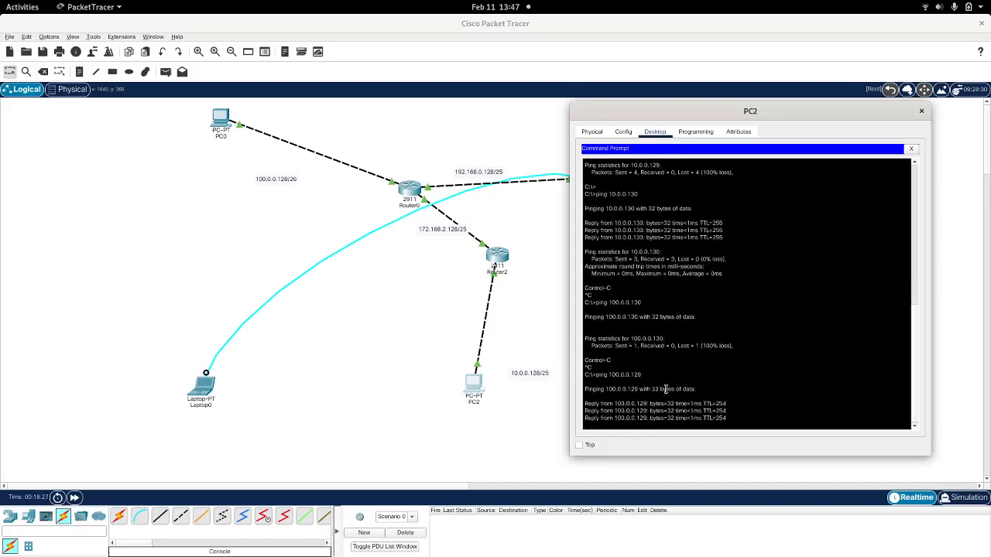
pyautogui.hotkey('ctrl', 'c')
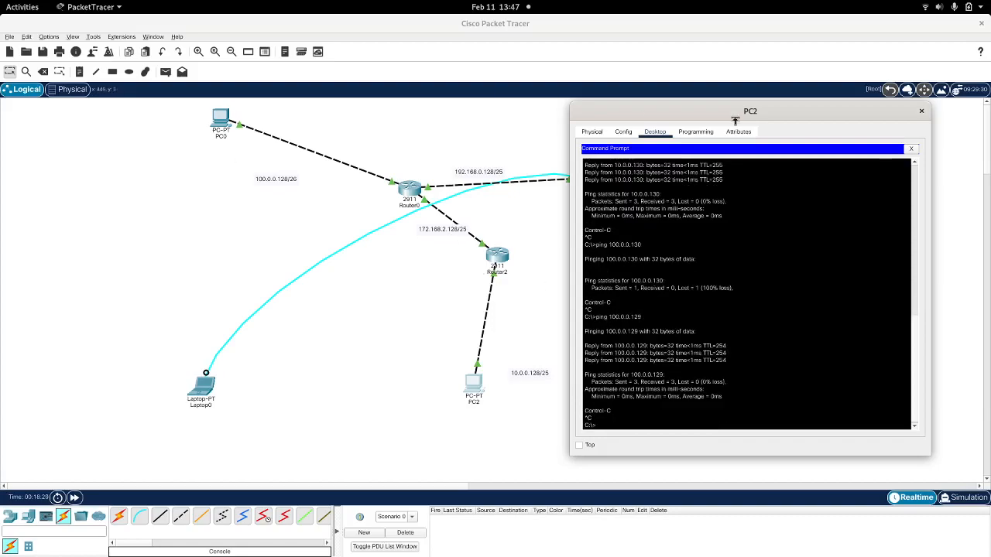
pyautogui.click(921, 111)
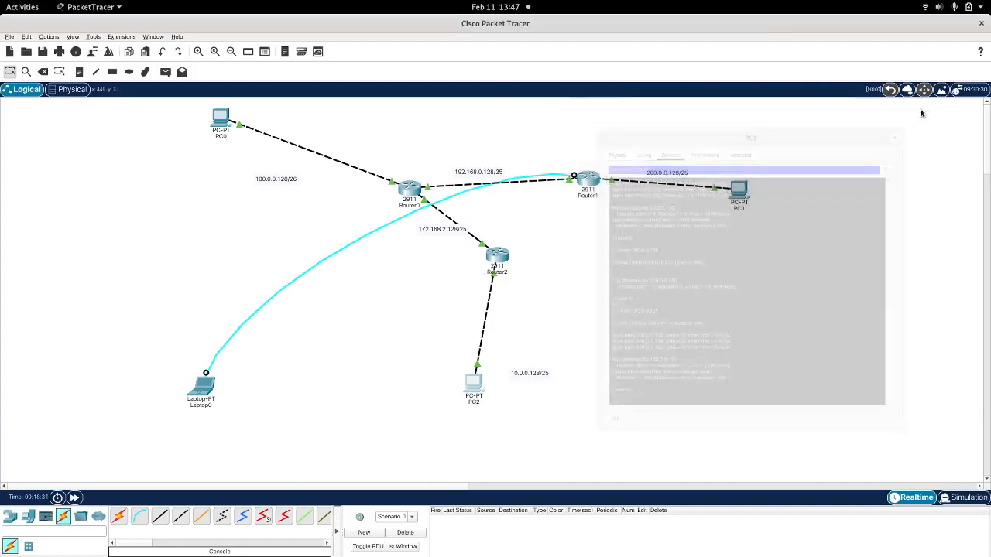
# Check the IPv4 address in PC0's IP configuration and close its window.
pyautogui.click(221, 121)
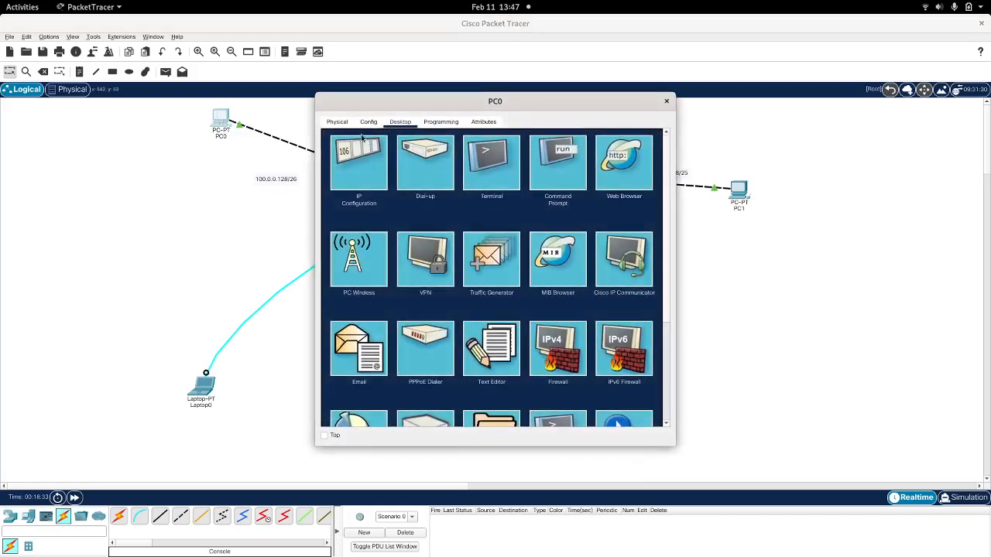
pyautogui.click(360, 154)
pyautogui.doubleClick(491, 198)
pyautogui.tripleClick(491, 198)
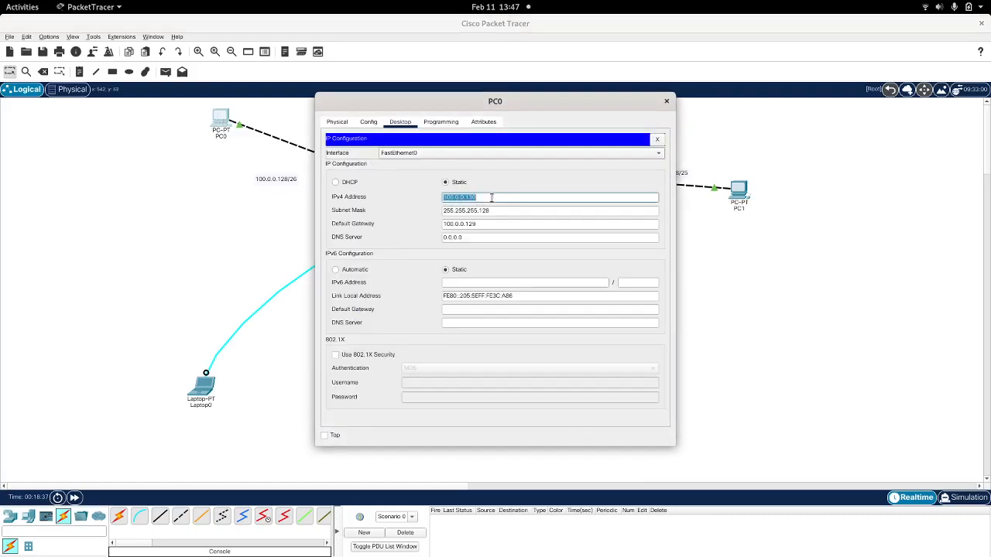
pyautogui.click(666, 101)
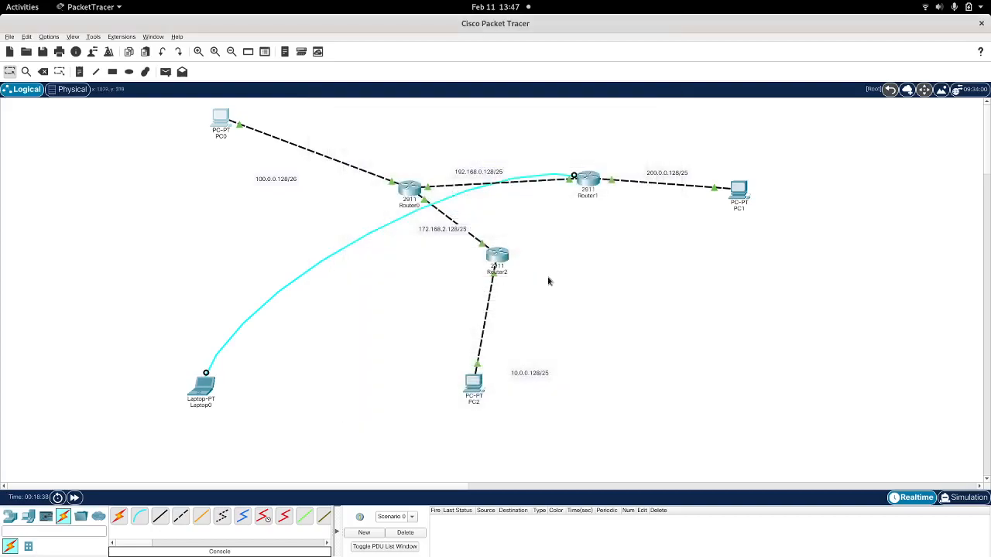
# Repeat the ping from PC2 to PC0 at 100.0.0.130, interrupt it, and close the window.
pyautogui.click(477, 382)
pyautogui.click(552, 161)
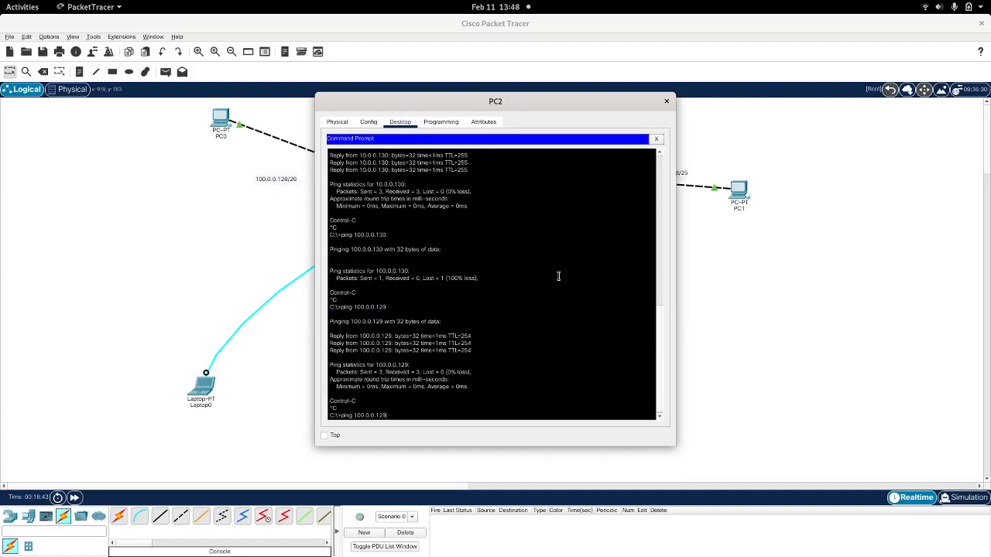
pyautogui.write('ping 100.0.0.130')
pyautogui.press('Return')
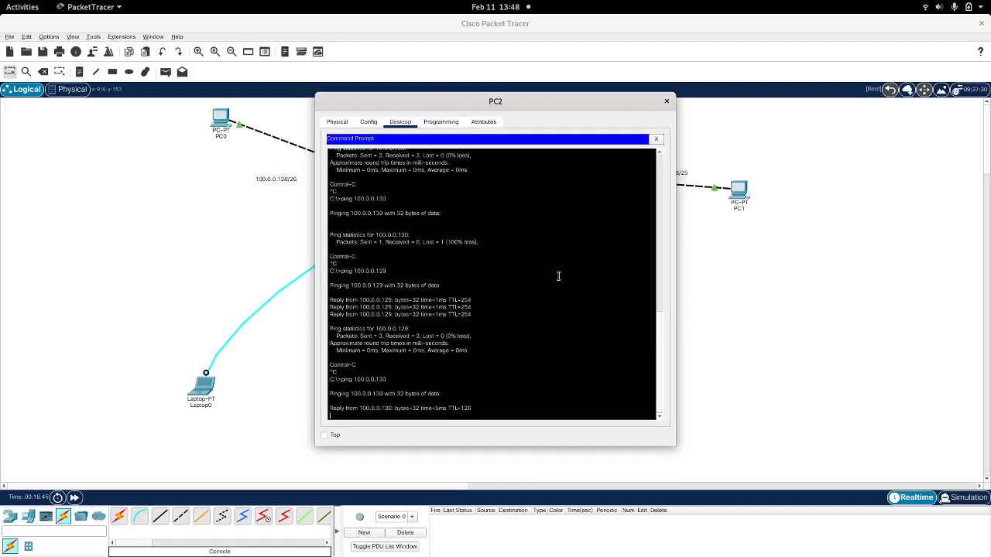
pyautogui.hotkey('ctrl', 'c')
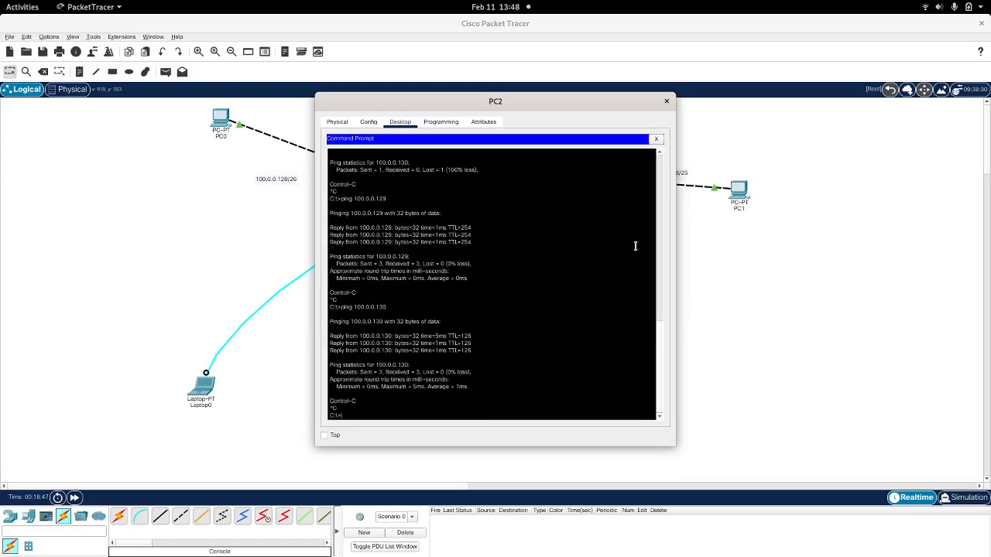
pyautogui.click(667, 101)
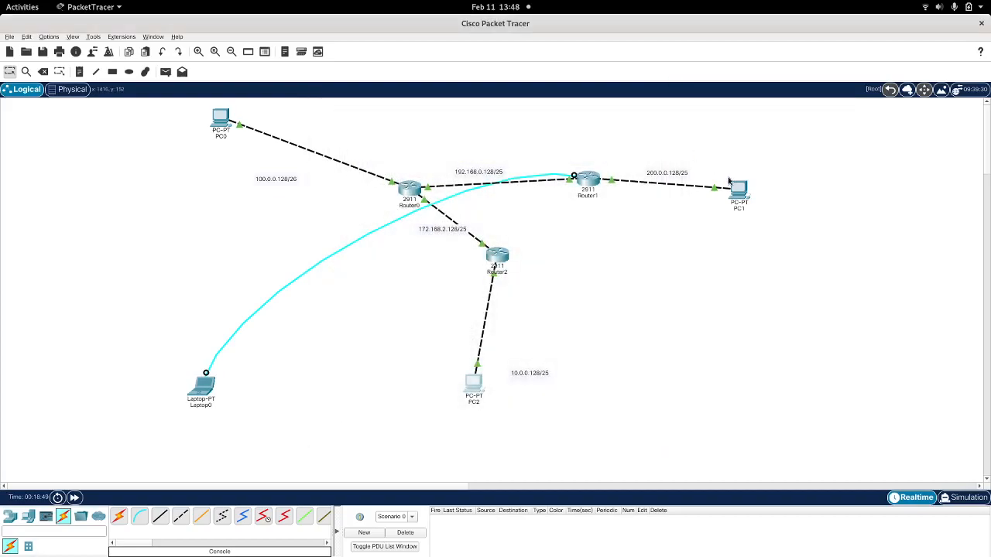
# Copy the IPv4 address from PC1's IP configuration and close its window.
pyautogui.click(738, 193)
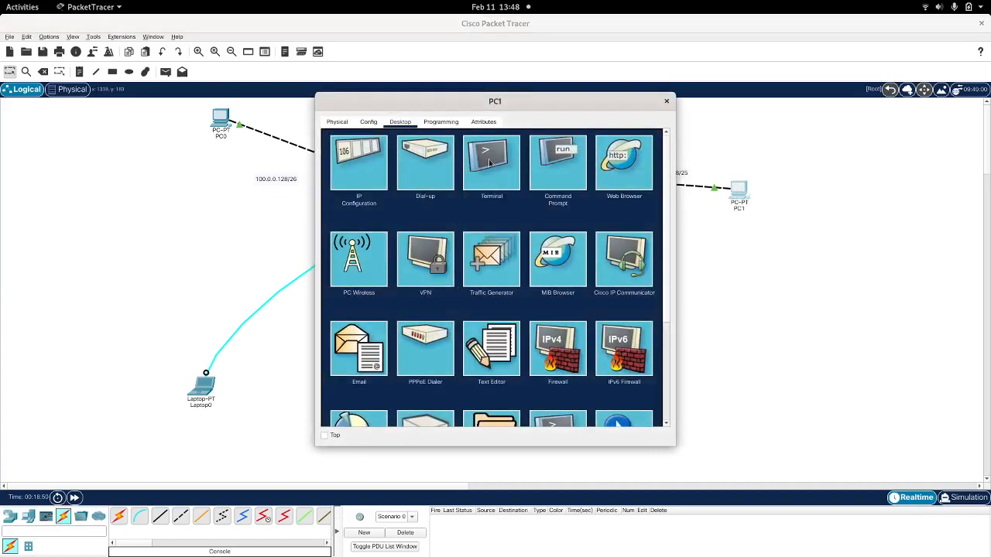
pyautogui.click(373, 161)
pyautogui.click(493, 196)
pyautogui.doubleClick(493, 196)
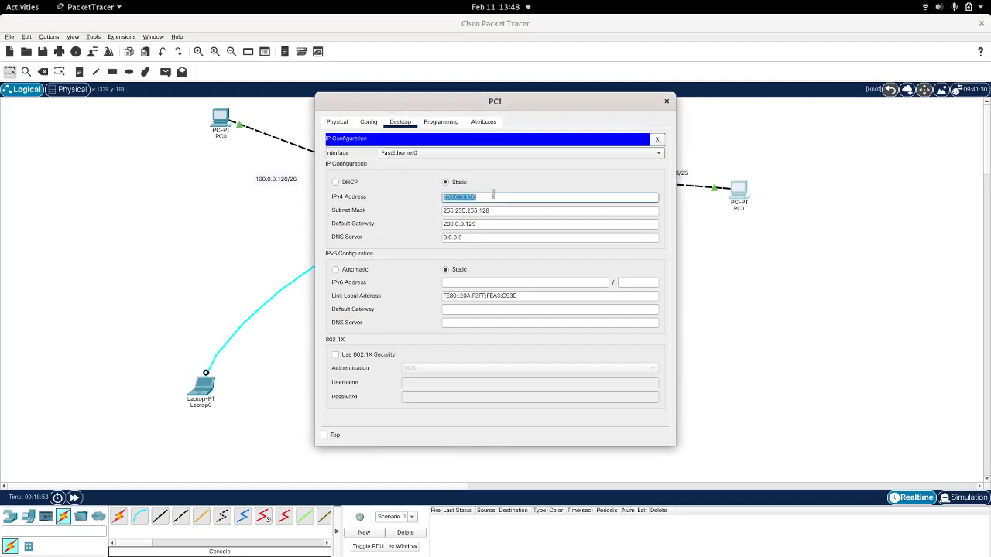
pyautogui.click(666, 101)
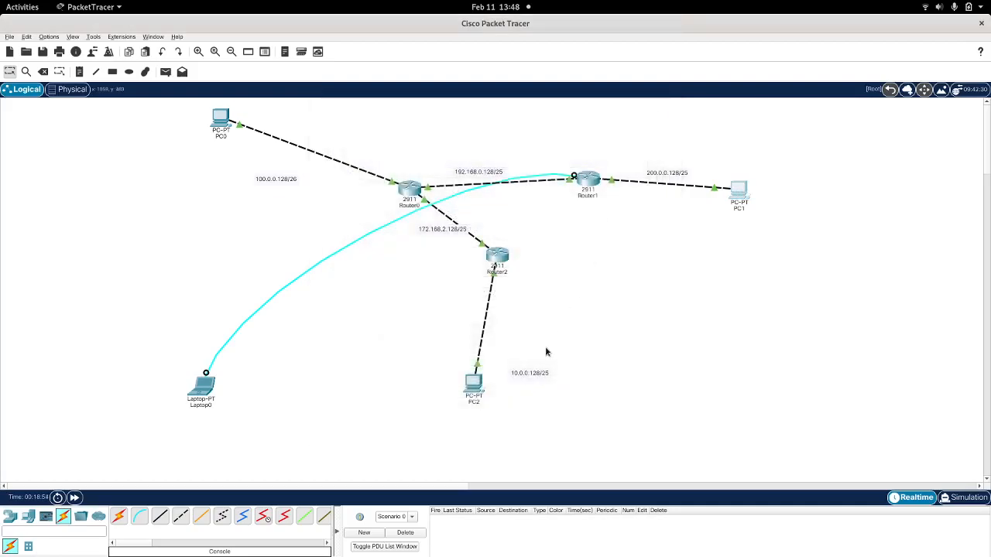
# Ping PC1 at 200.0.0.130 from PC2's command prompt and close the window.
pyautogui.click(472, 385)
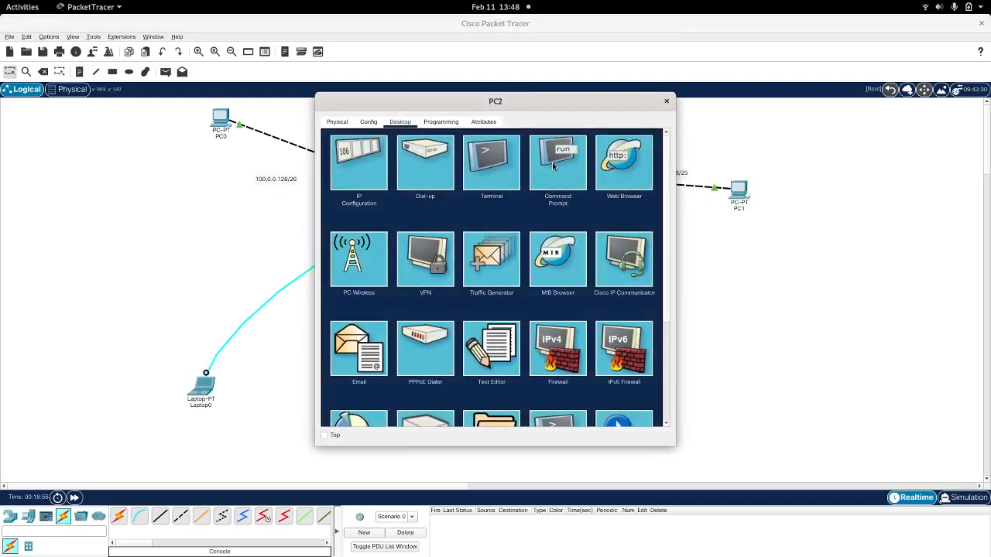
pyautogui.click(555, 161)
pyautogui.scroll(-5, 547, 291)
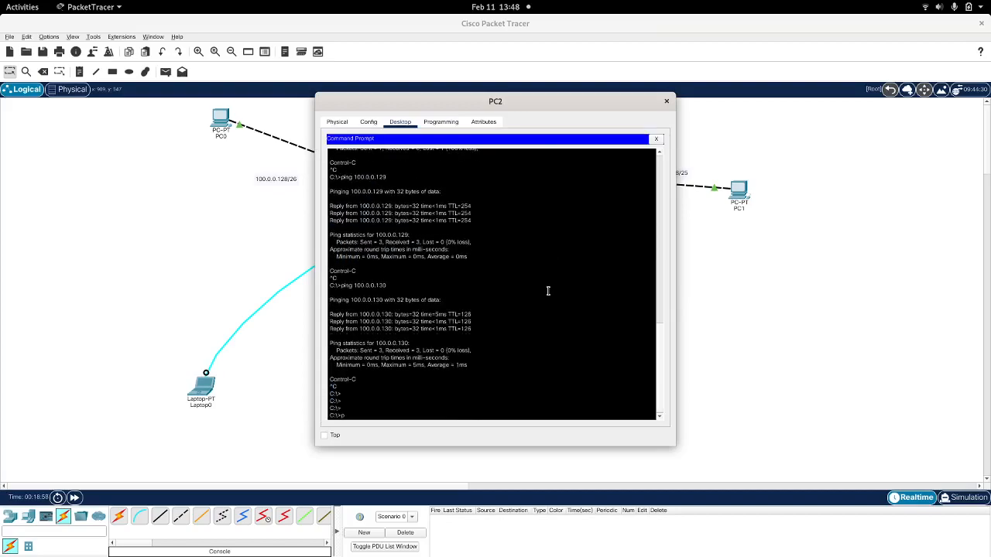
pyautogui.write('ping')
pyautogui.rightClick(547, 292)
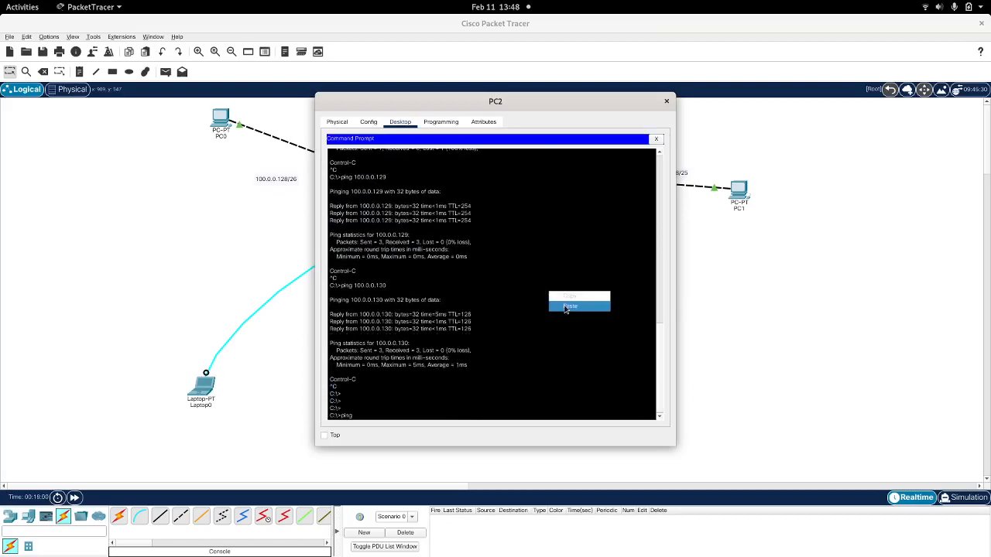
pyautogui.click(566, 309)
pyautogui.press('Return')
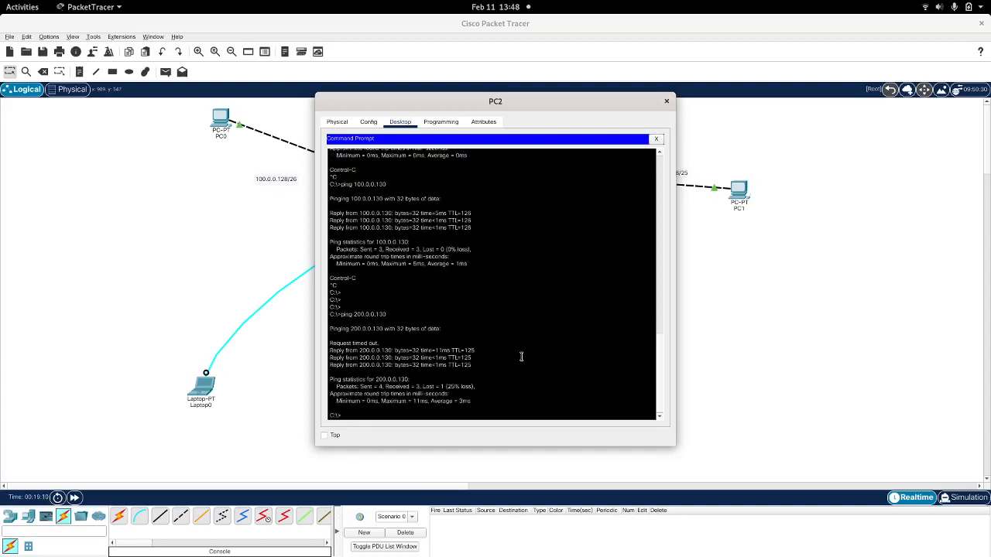
pyautogui.click(666, 103)
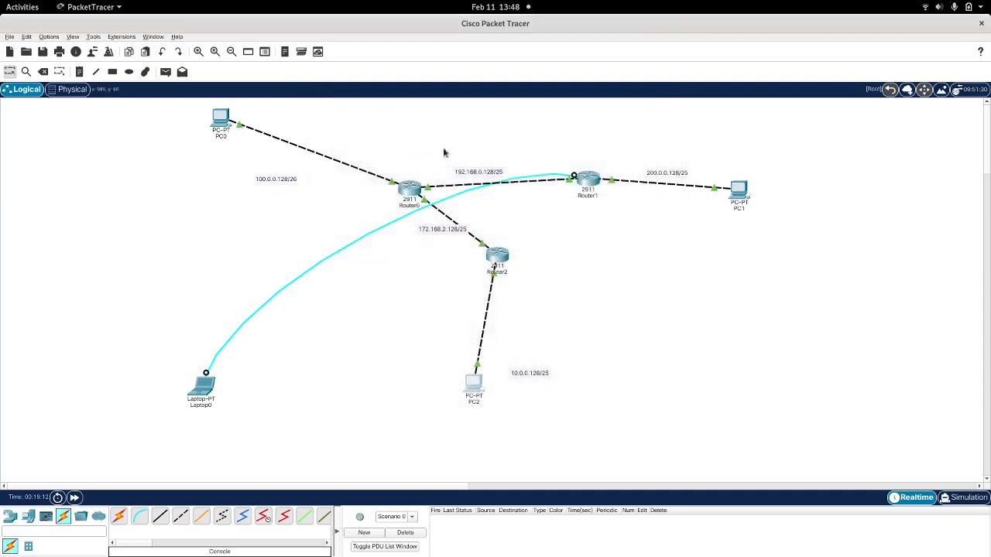
# Ping PC1 at 200.0.0.130 from PC0's command prompt.
pyautogui.click(219, 122)
pyautogui.click(562, 161)
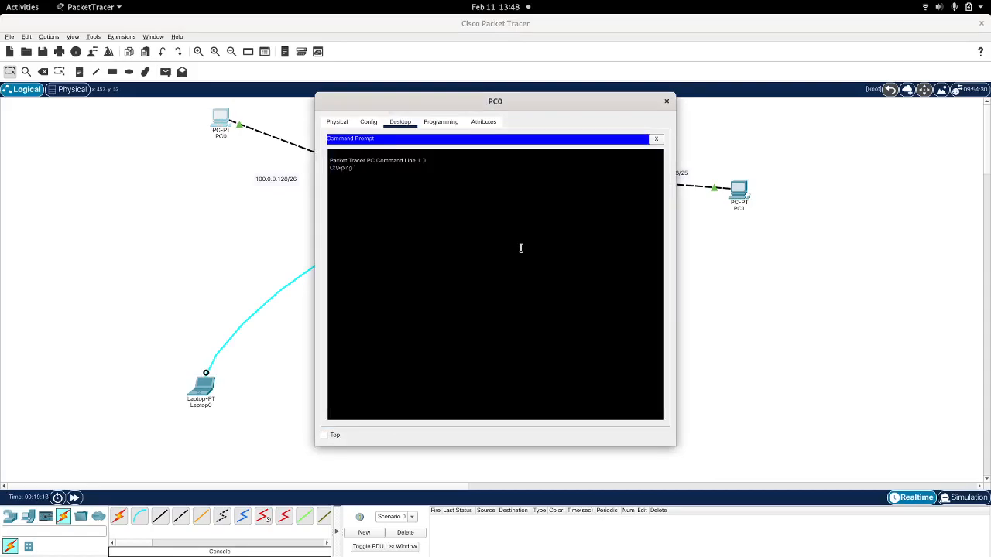
pyautogui.write('ping')
pyautogui.rightClick(520, 248)
pyautogui.click(540, 262)
pyautogui.press('Return')
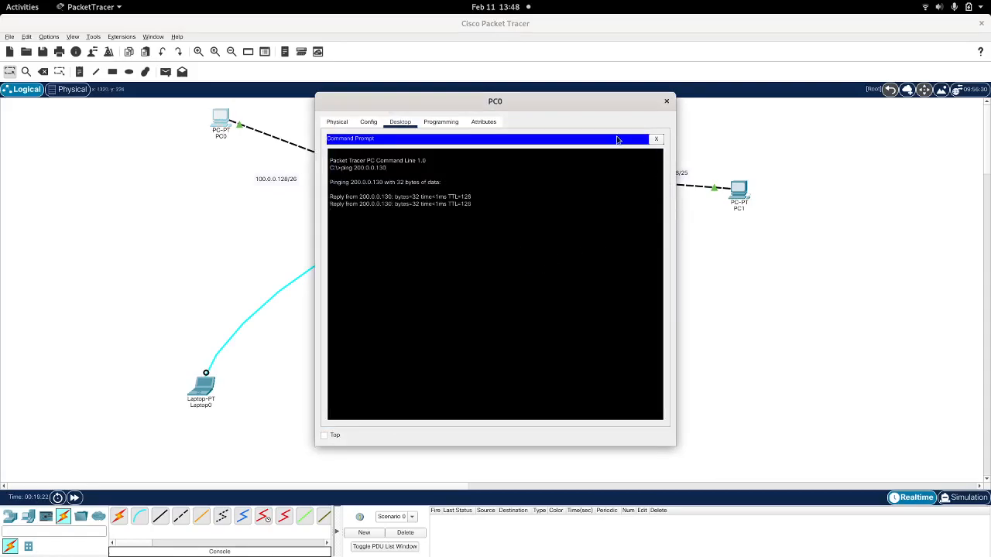
# Move PC0's window clear of PC2 and its network label, and try to ping 10.0.129 and 10.0.130.
pyautogui.moveTo(580, 109); pyautogui.dragTo(587, 253)
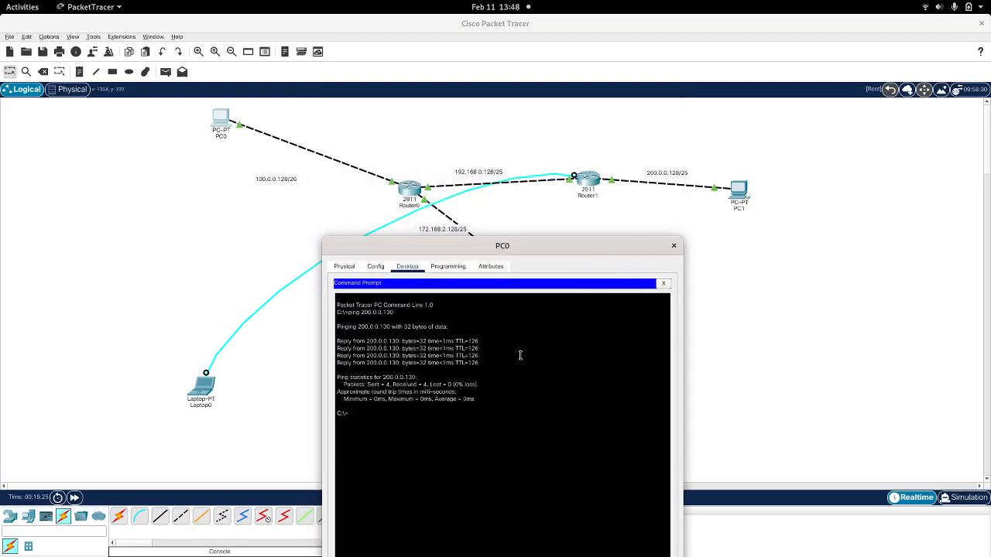
pyautogui.moveTo(424, 252); pyautogui.dragTo(668, 198)
pyautogui.press('Up')
pyautogui.press('BackSpace')
pyautogui.press('BackSpace')
pyautogui.press('BackSpace')
pyautogui.press('BackSpace')
pyautogui.press('BackSpace')
pyautogui.press('BackSpace')
pyautogui.press('BackSpace')
pyautogui.press('BackSpace')
pyautogui.press('BackSpace')
pyautogui.press('BackSpace')
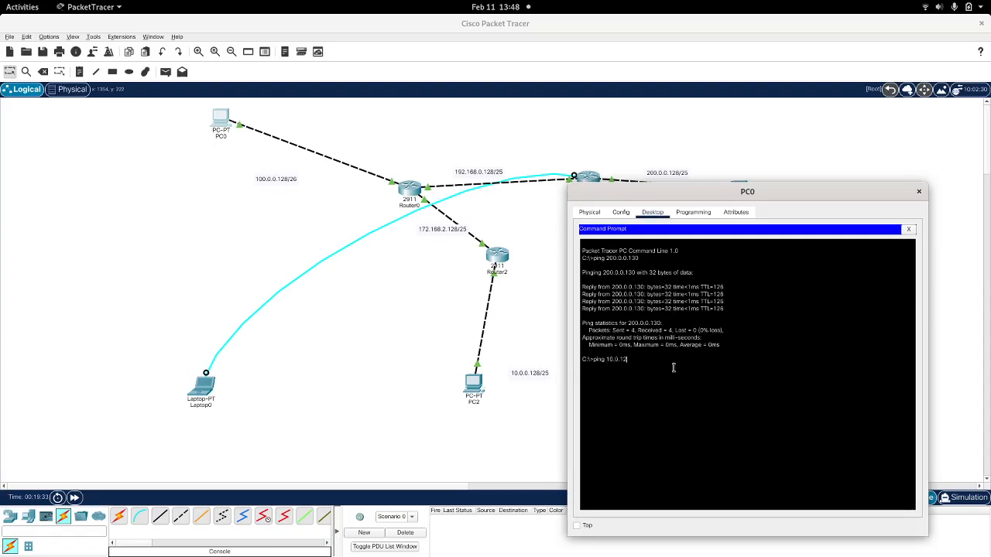
pyautogui.write('10.0.129')
pyautogui.press('Return')
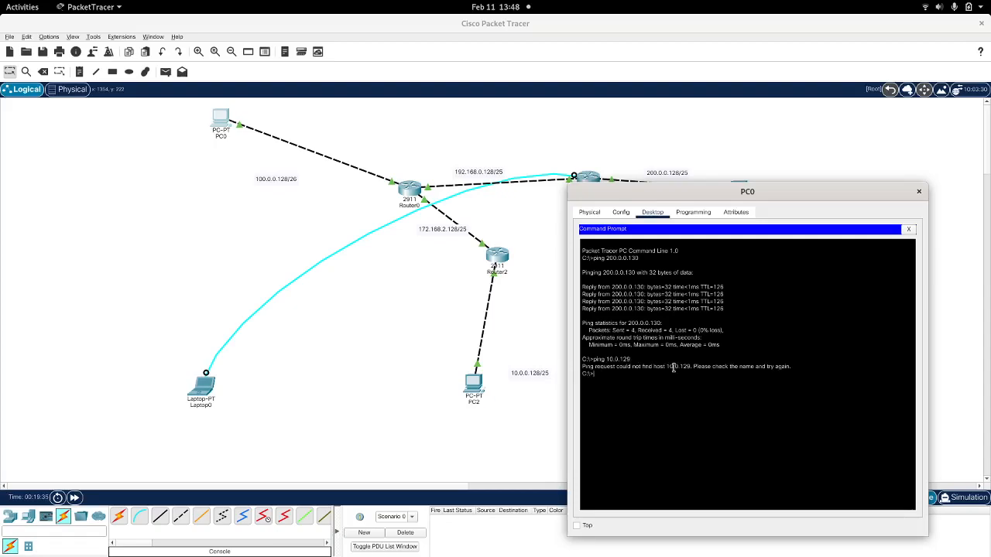
pyautogui.press('Up')
pyautogui.write('0')
pyautogui.press('Return')
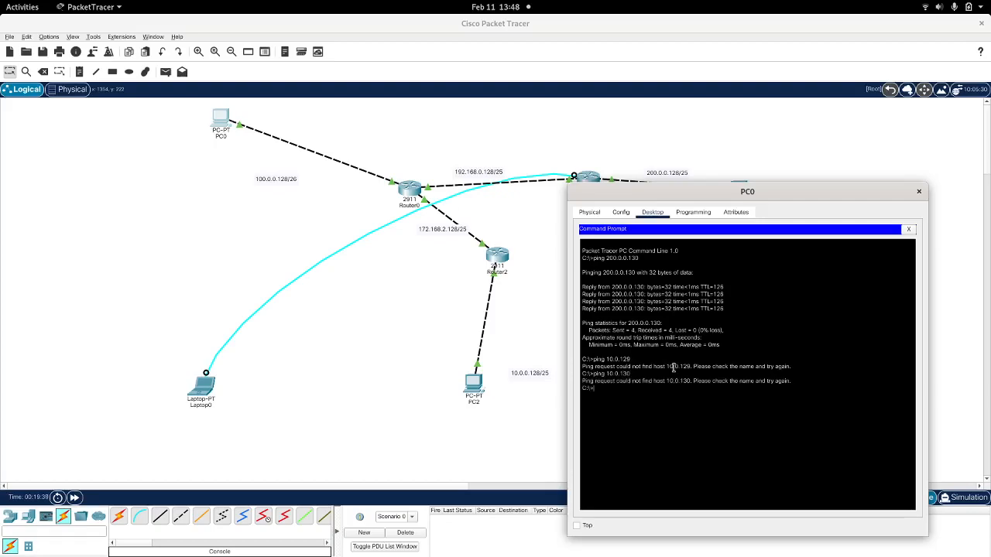
# Ping Router2's address 10.0.0.130 from PC0 and interrupt the ping.
pyautogui.press('Up')
pyautogui.press('Return')
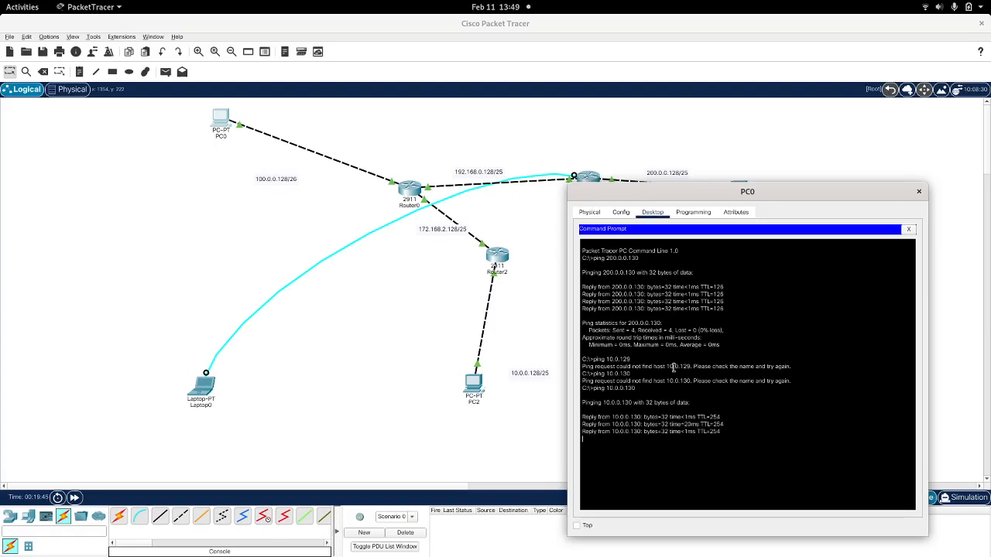
pyautogui.hotkey('ctrl', 'c')
# Ping 10.0.0.129 from PC0, interrupt it, and repeat the ping to 10.0.0.130.
pyautogui.press('Up')
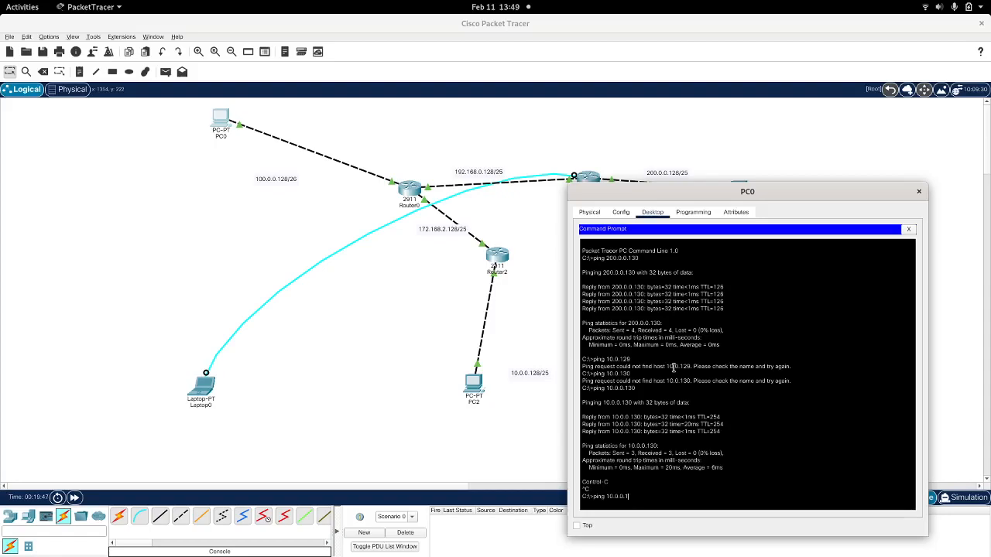
pyautogui.press('Return')
pyautogui.hotkey('ctrl', 'c')
pyautogui.press('Up')
pyautogui.press('Return')
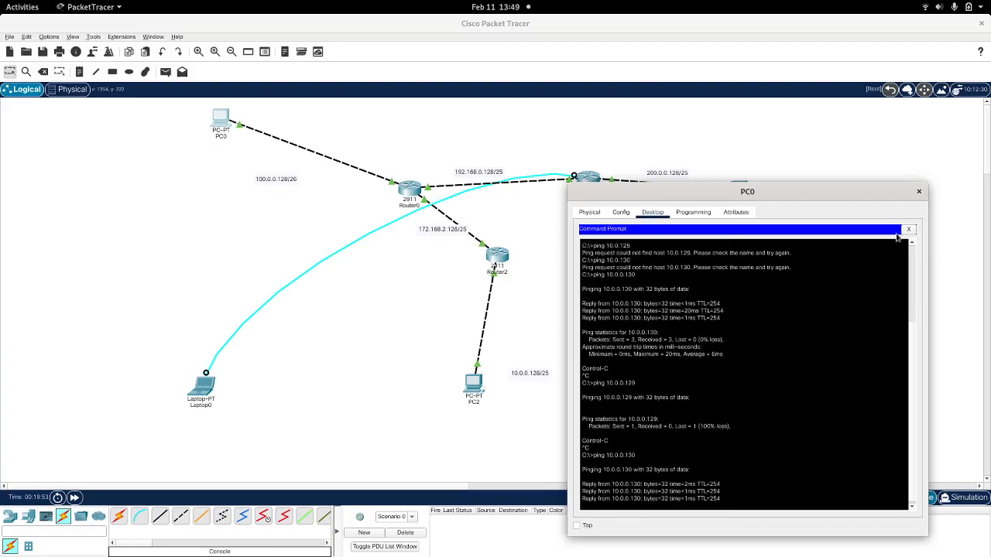
# Check the IPv4 address in PC2's IP configuration and close its window.
pyautogui.click(474, 383)
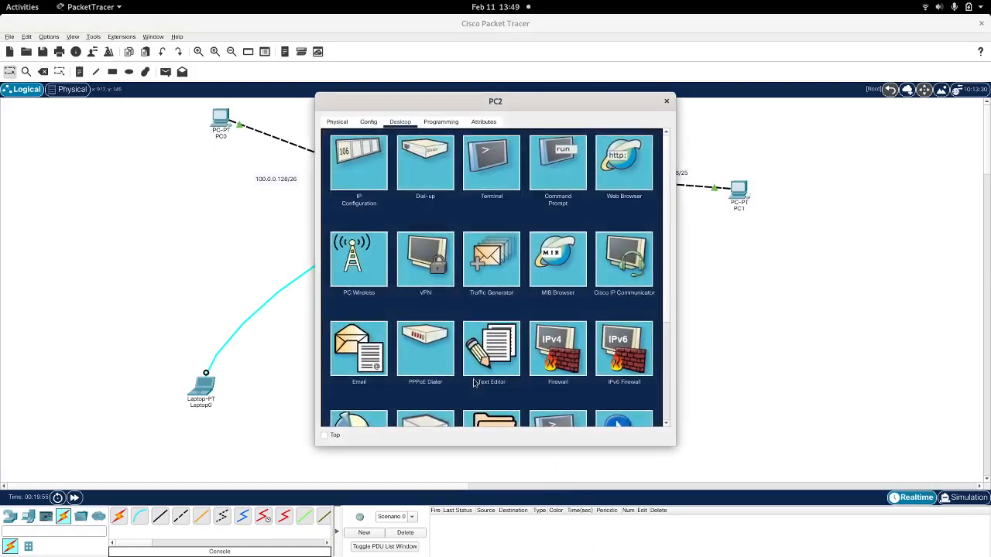
pyautogui.click(349, 158)
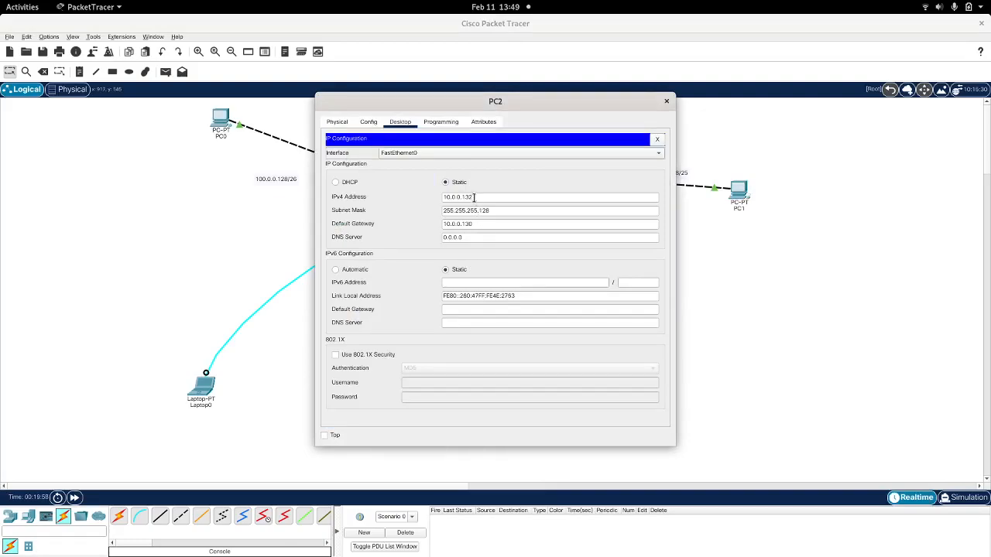
pyautogui.click(666, 101)
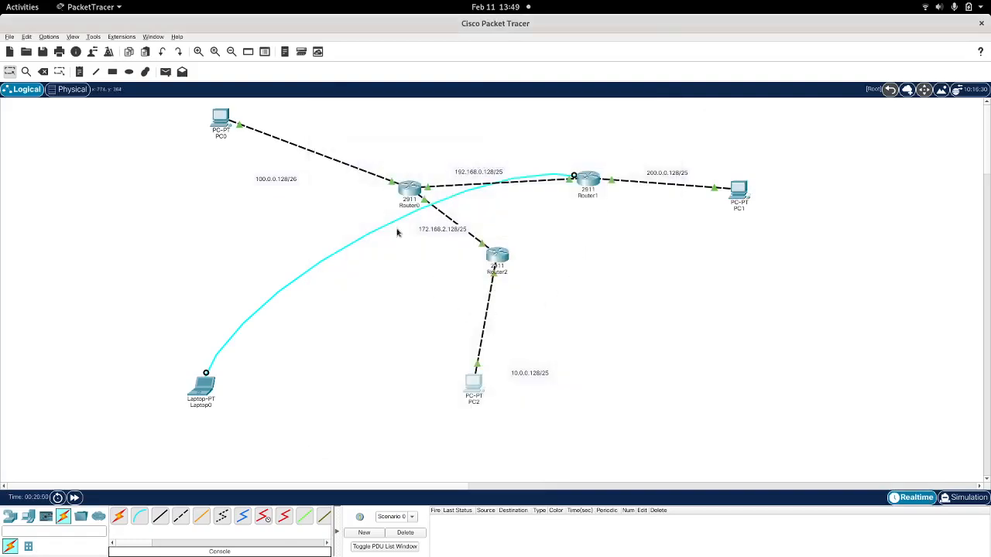
# Ping PC2 at 10.0.0.132 from PC0's command prompt and close the window.
pyautogui.click(220, 120)
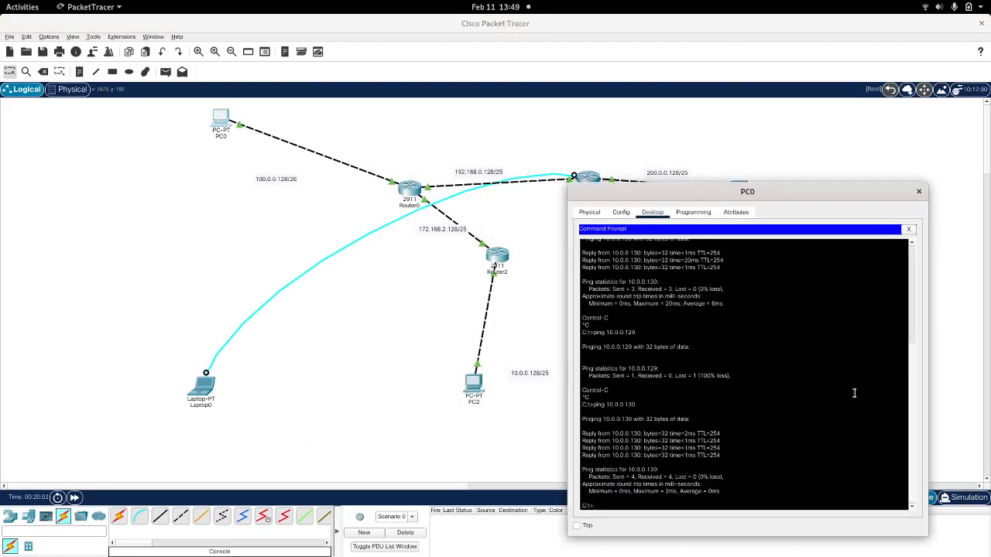
pyautogui.press('Up')
pyautogui.write('2')
pyautogui.press('Return')
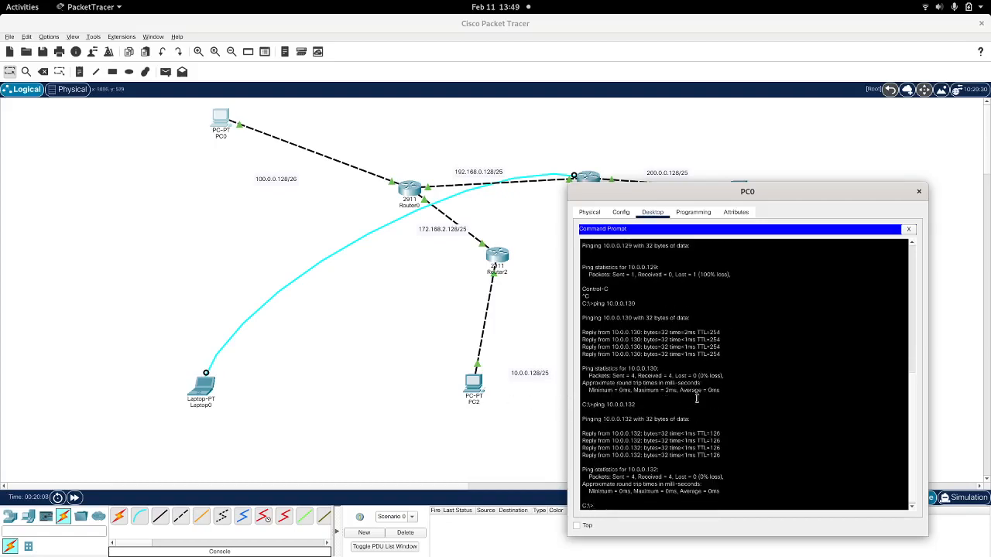
pyautogui.click(919, 193)
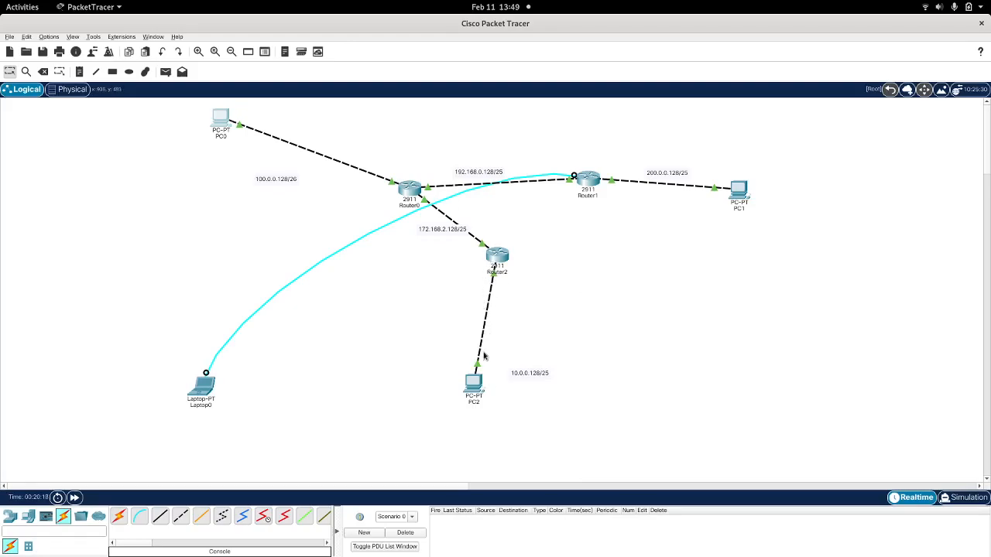
pyautogui.moveTo(480, 385)
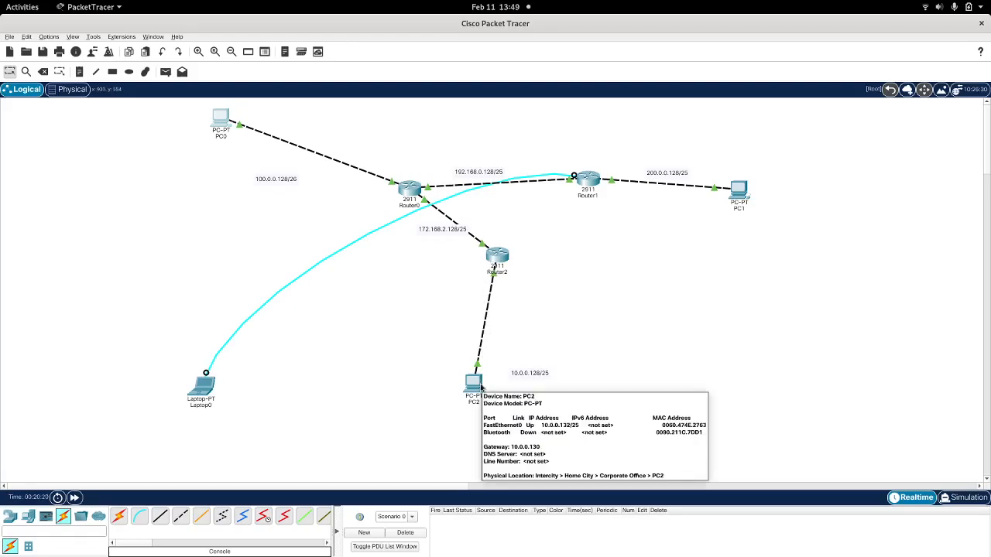